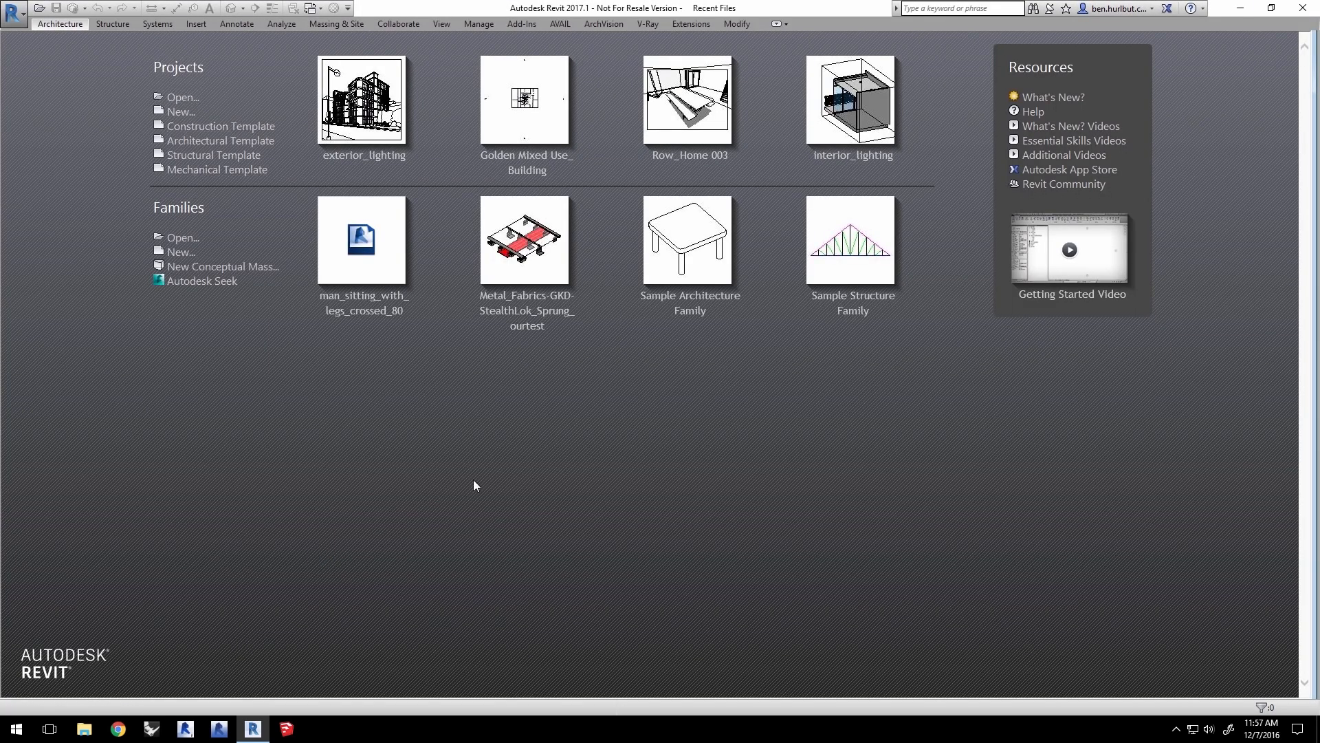
Step: Open the exterior_lighting.rvt project from the exterior_lighting folder
key(ctrl+o)
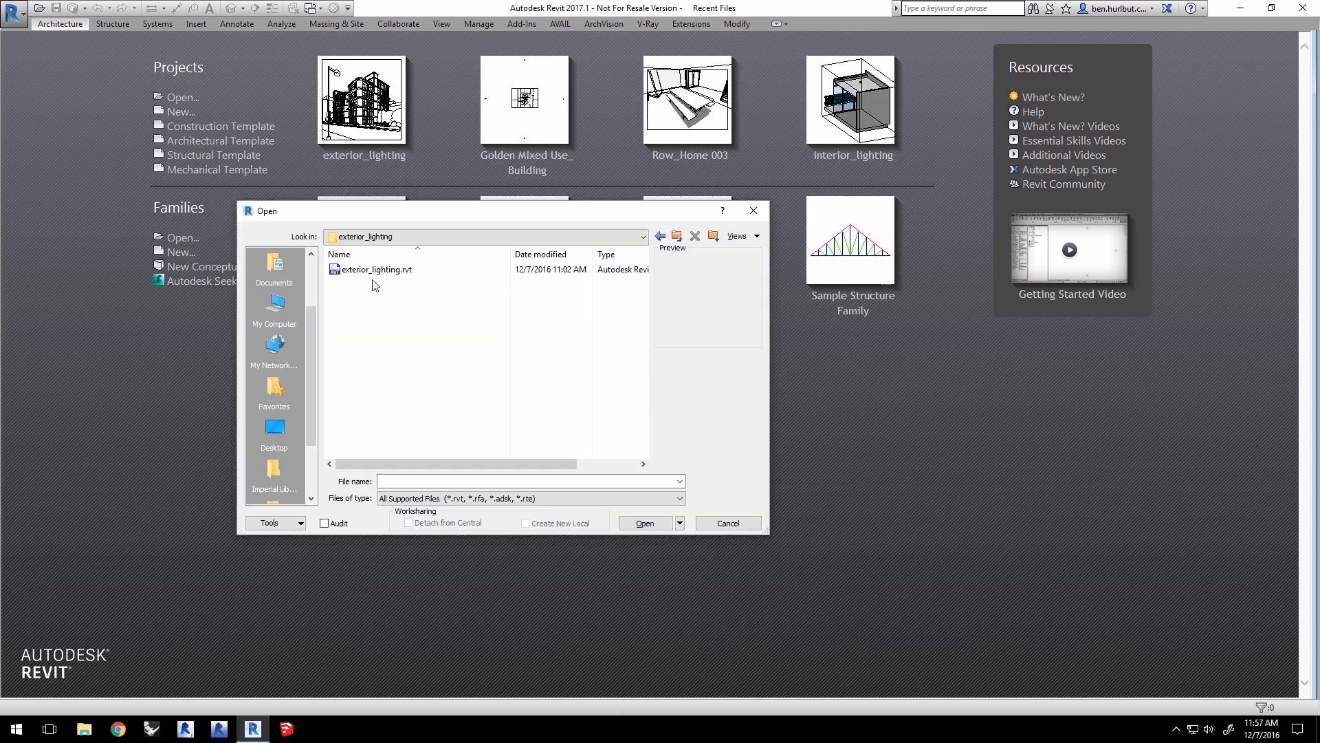
click(377, 270)
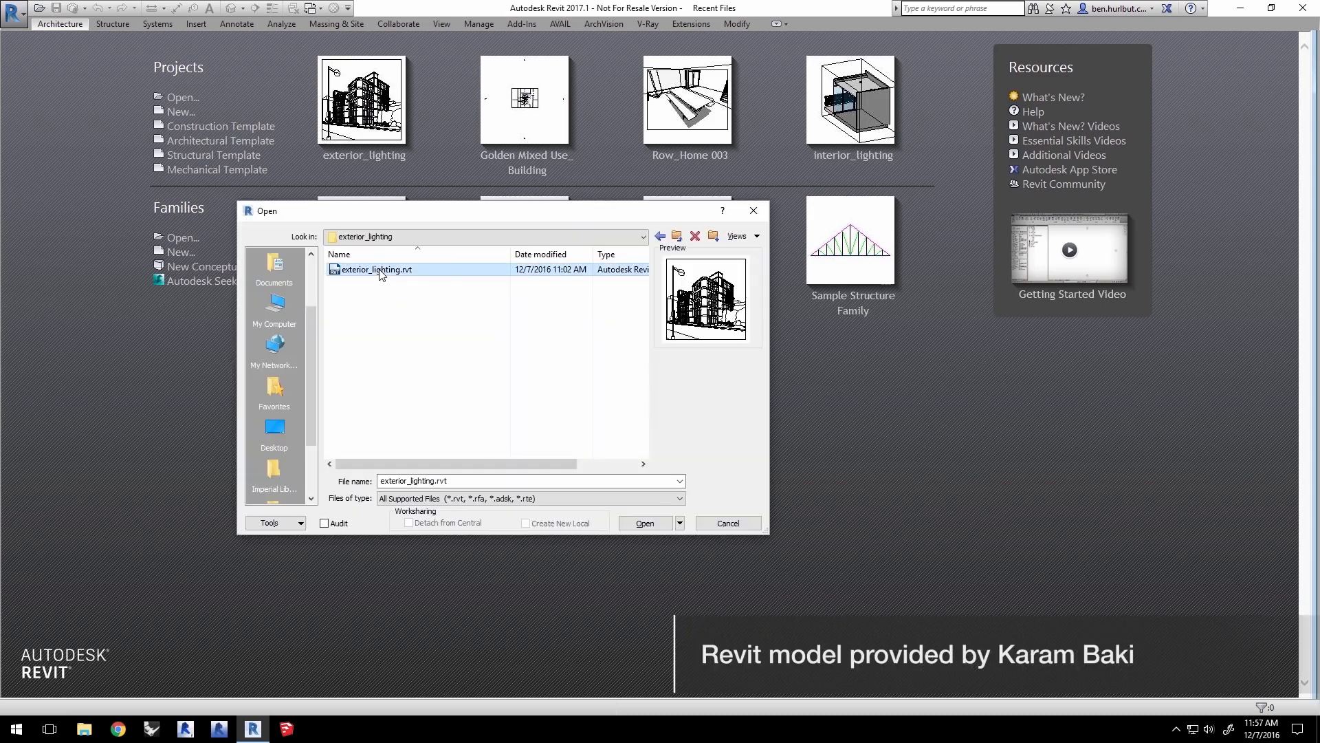
click(647, 523)
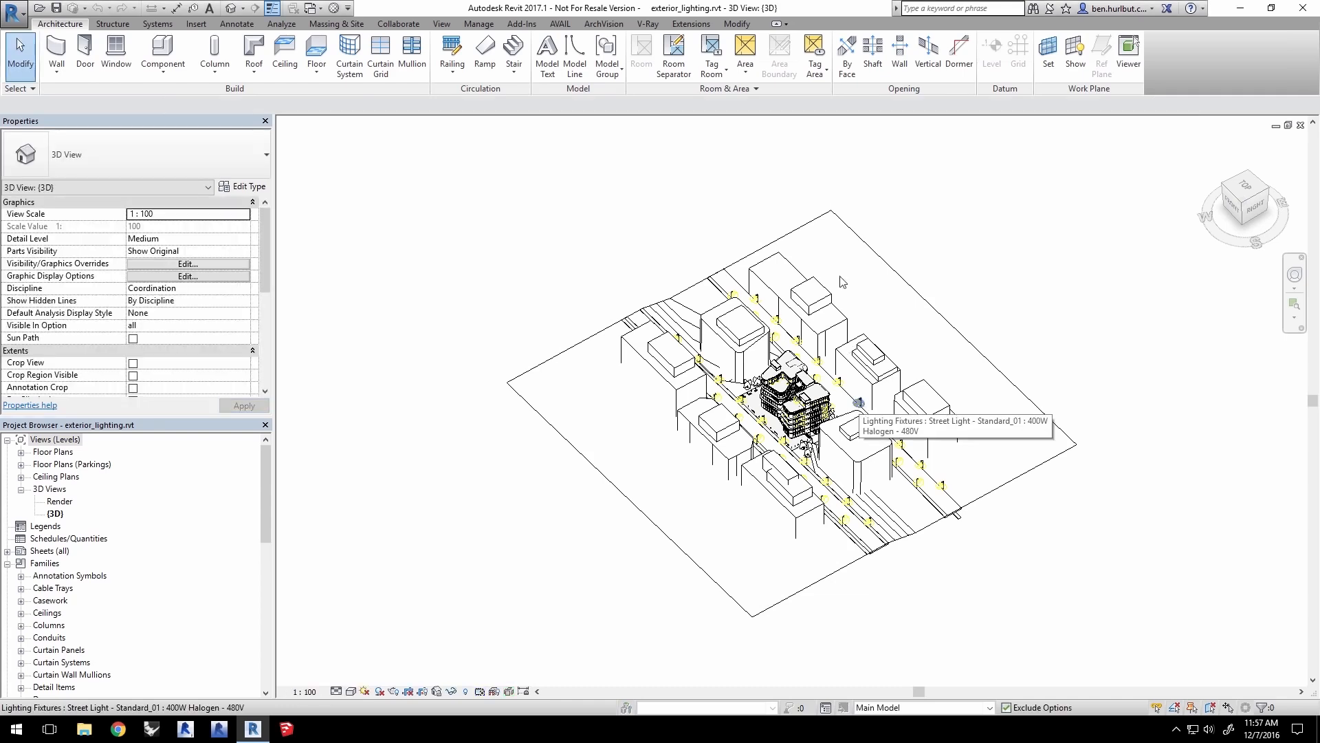
Step: Choose the Render view as the V-Ray view to render and base the output resolution on its crop region
click(647, 24)
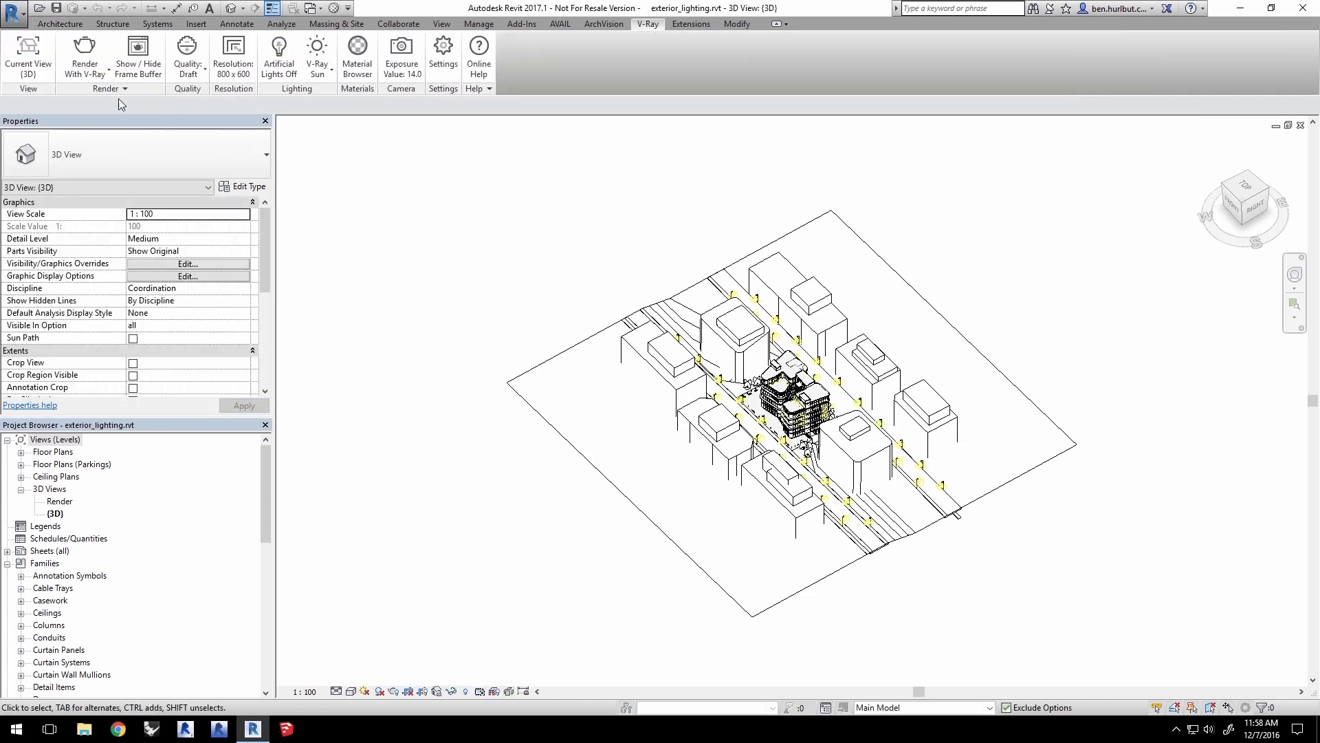
click(31, 75)
click(23, 163)
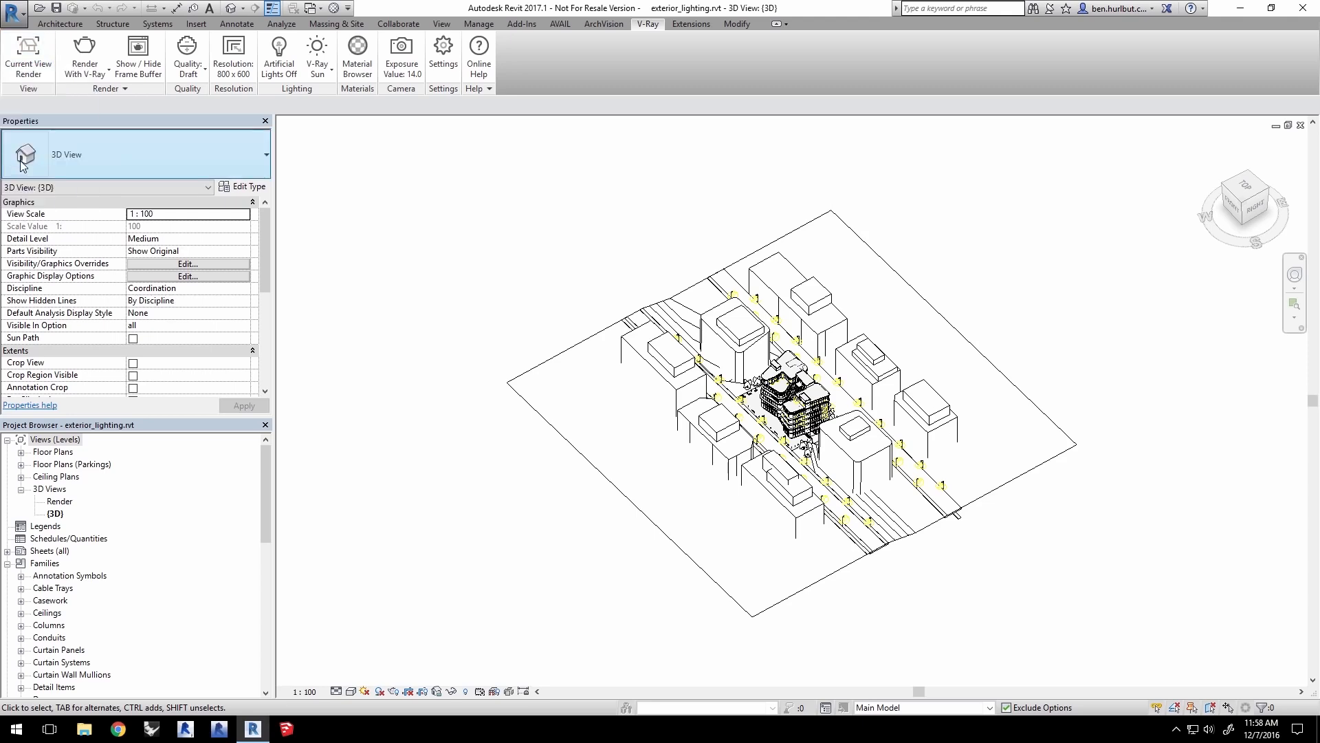
click(230, 74)
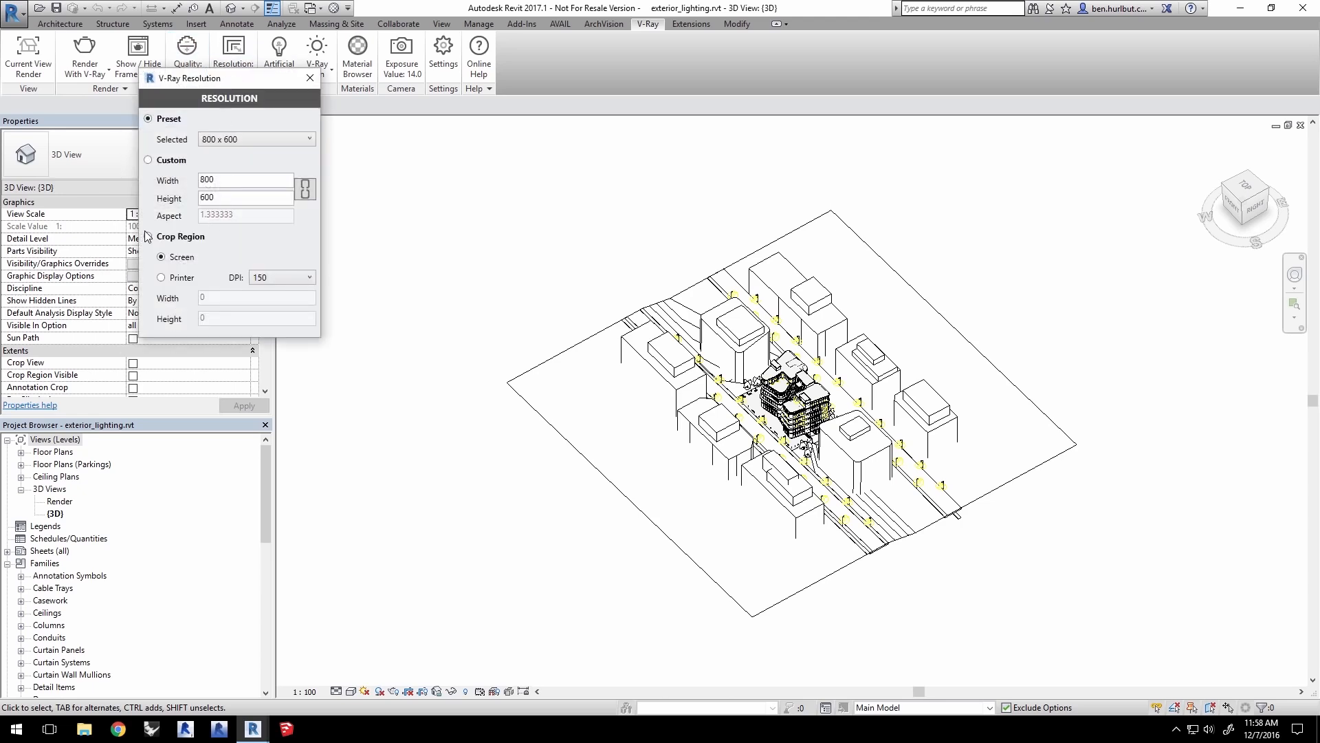
click(147, 236)
click(310, 78)
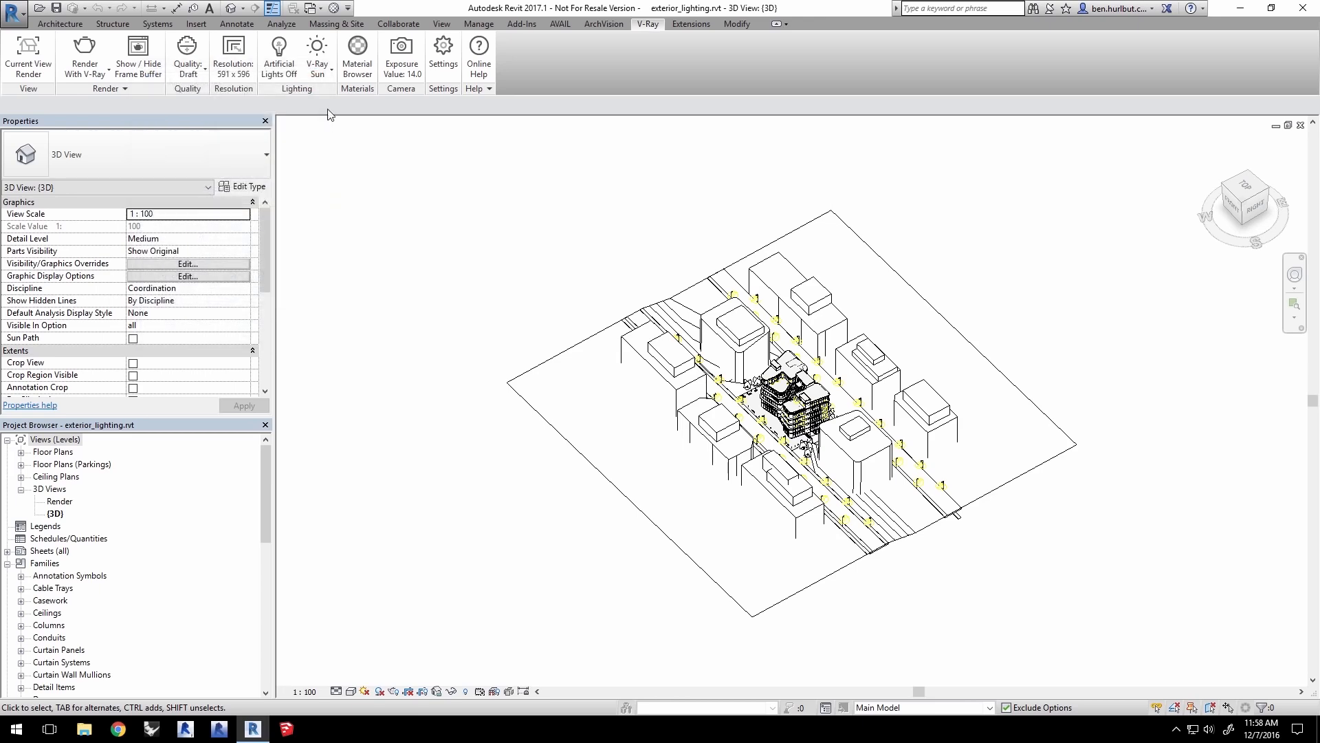
Step: Switch the V-Ray environment lighting to Dome Light and place its settings window over the drawing area
click(321, 81)
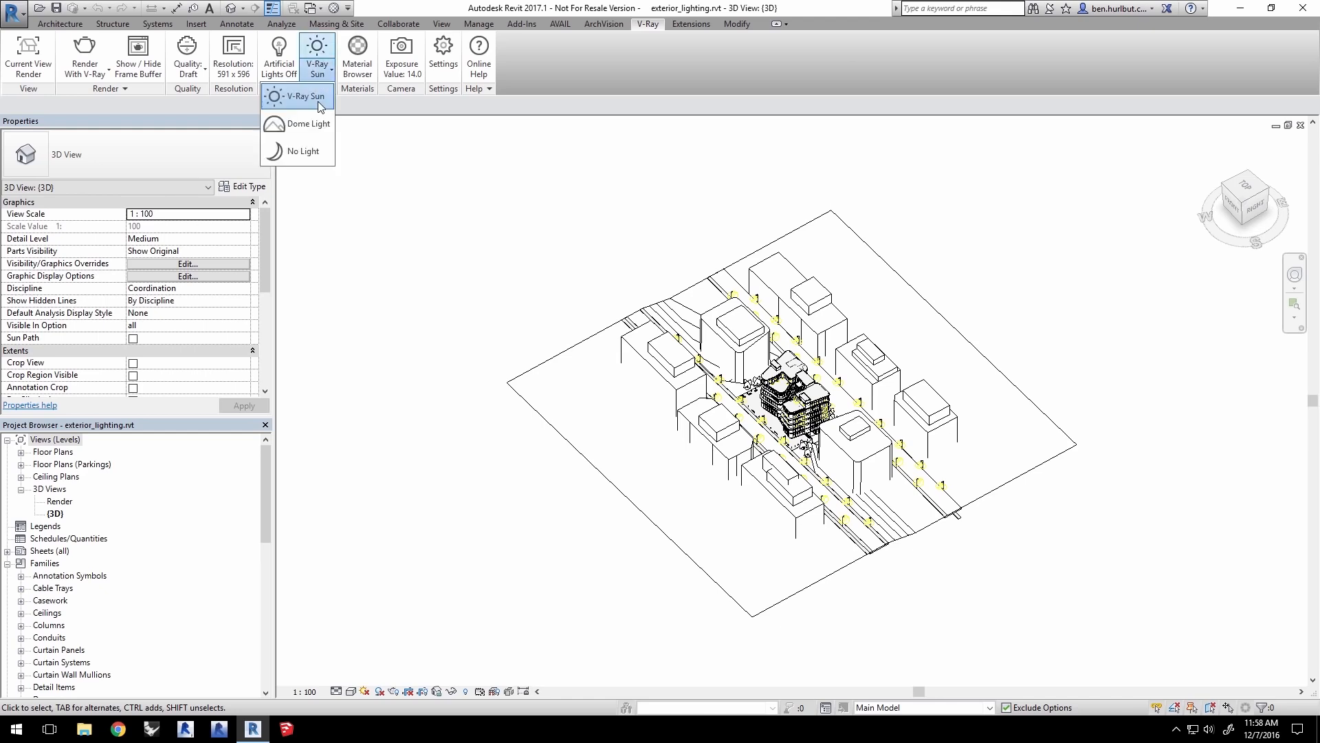
click(311, 124)
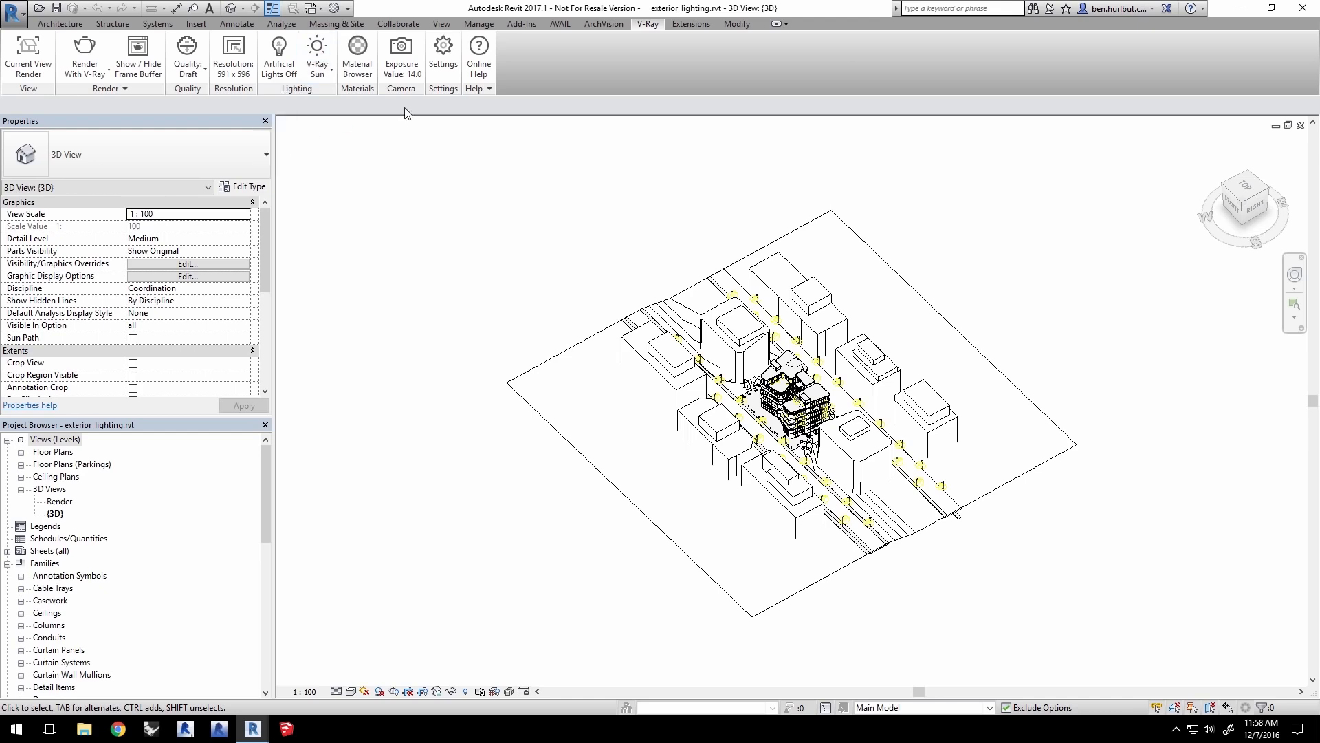
drag(291, 131, 762, 192)
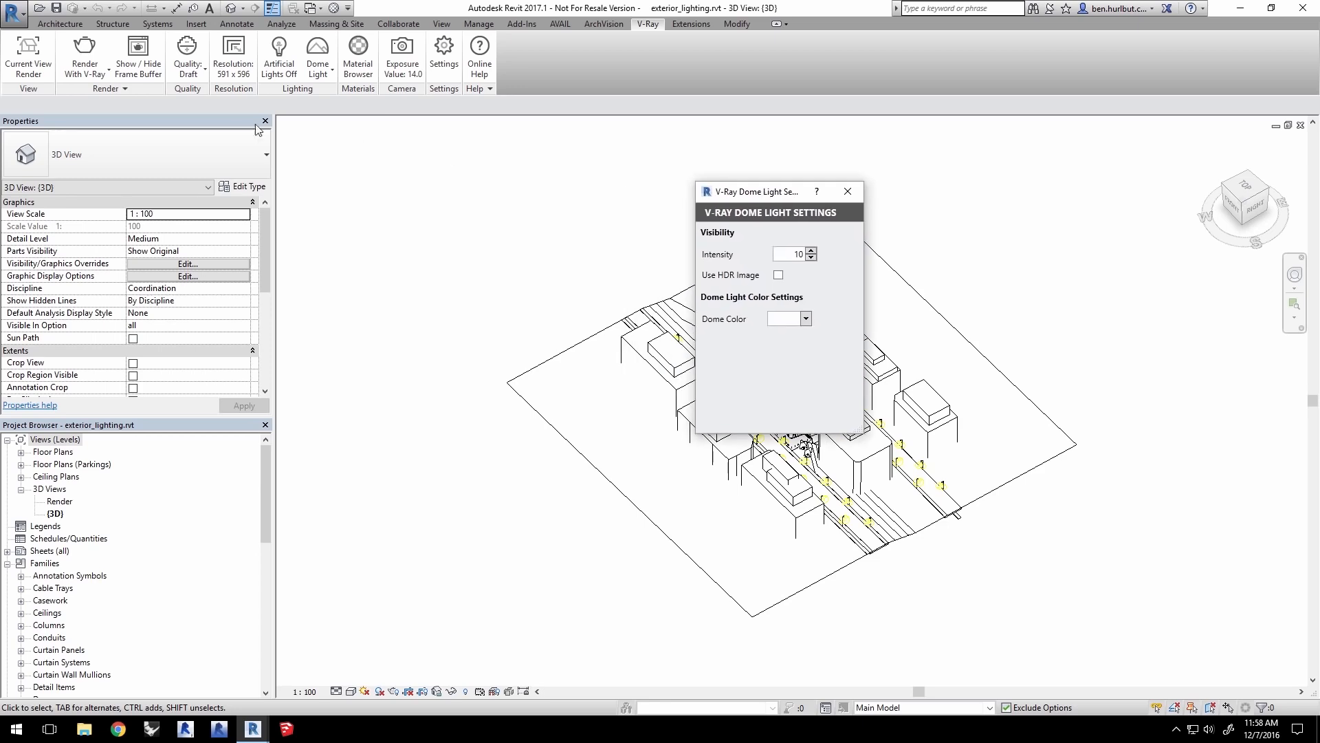
Step: Start a V-Ray RT render and arrange the frame buffer and progress windows clear of the light settings
click(88, 73)
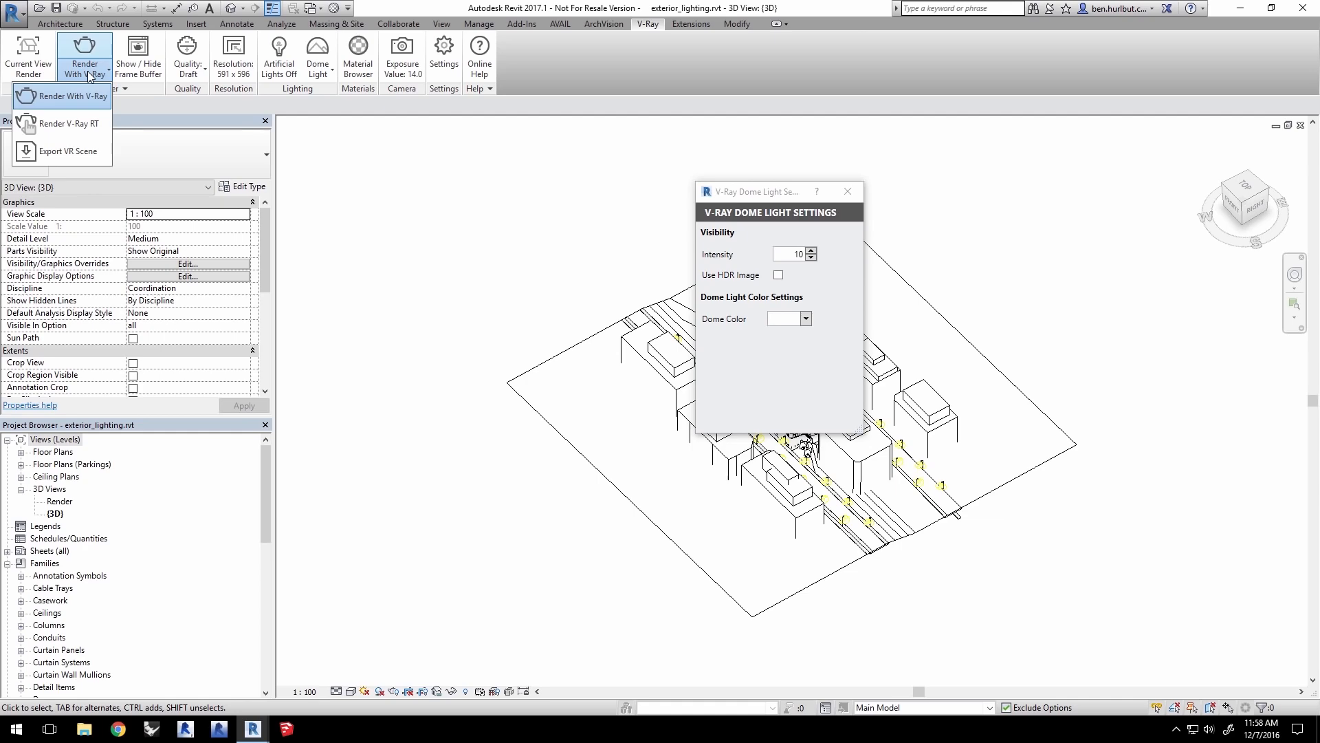
click(79, 124)
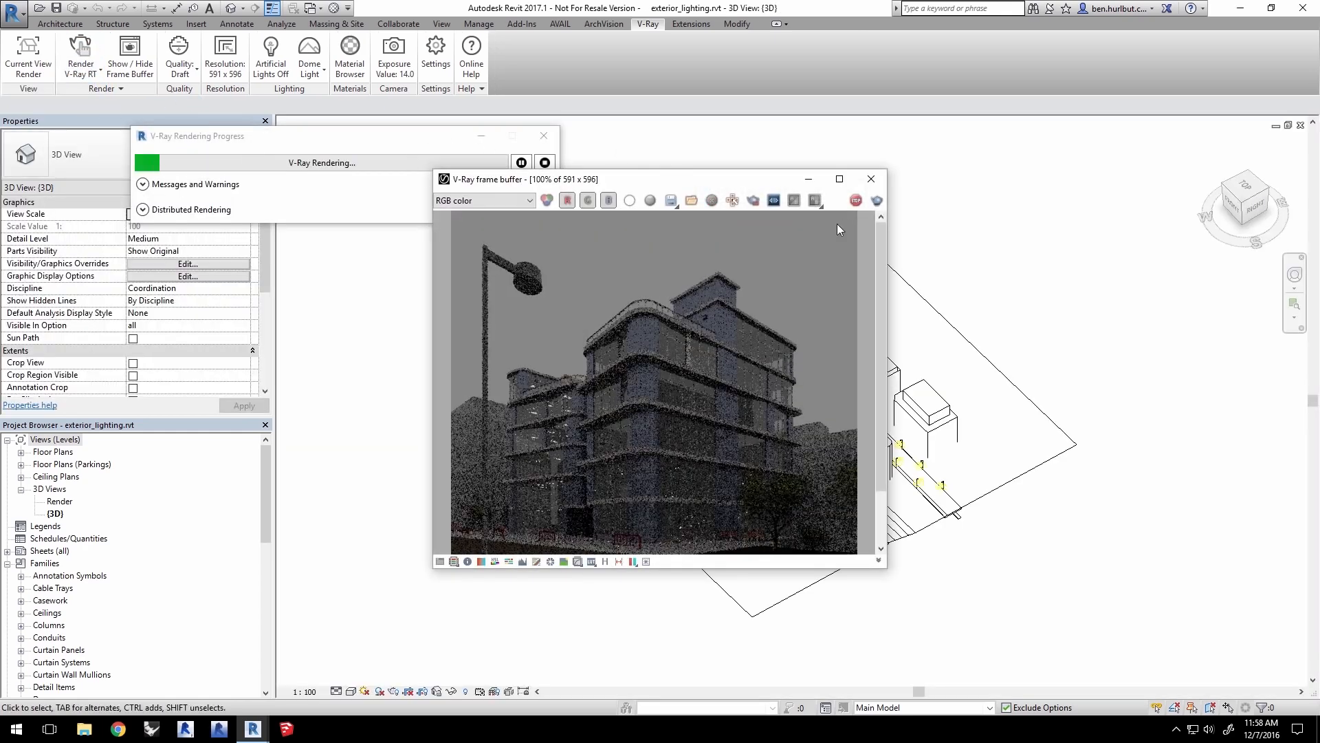
drag(718, 182, 317, 205)
drag(365, 141, 647, 252)
Step: Enable the HDR image for the dome light and set its rotation first to 100, finally to 145
click(759, 187)
click(778, 274)
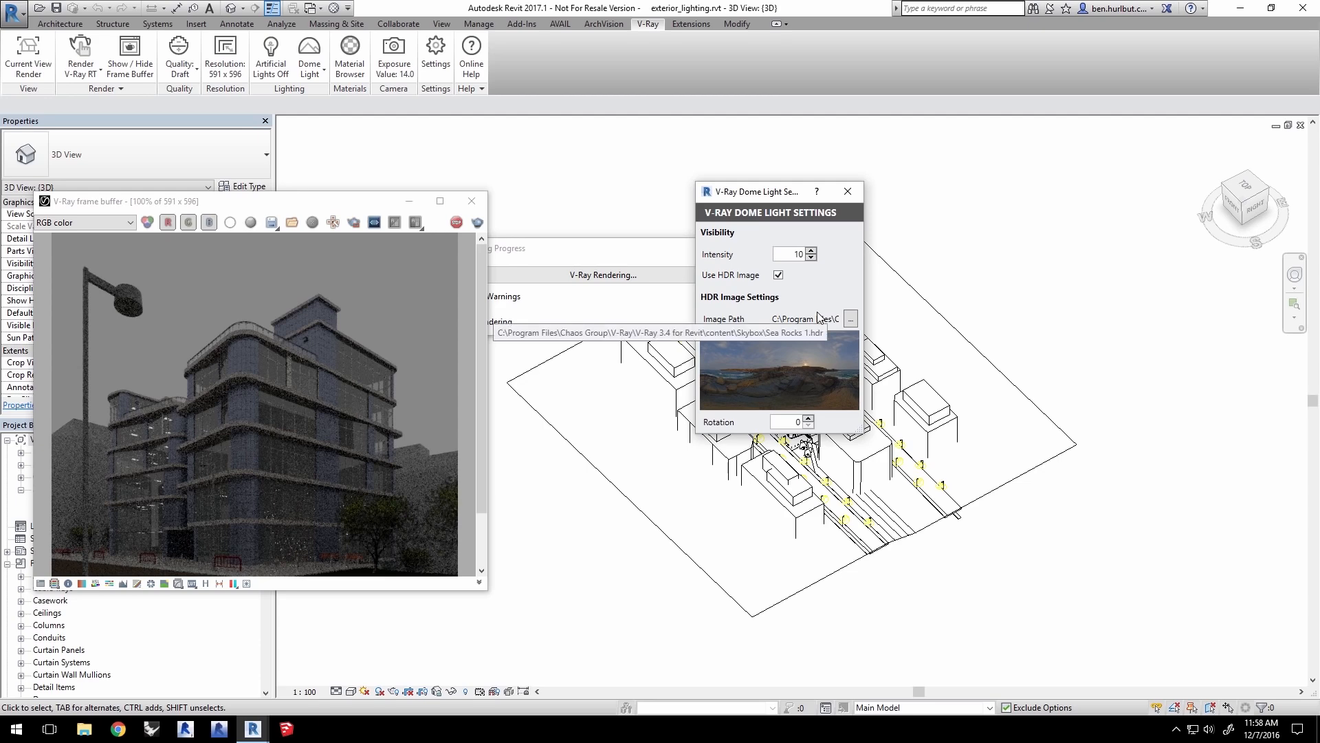
double_click(790, 421)
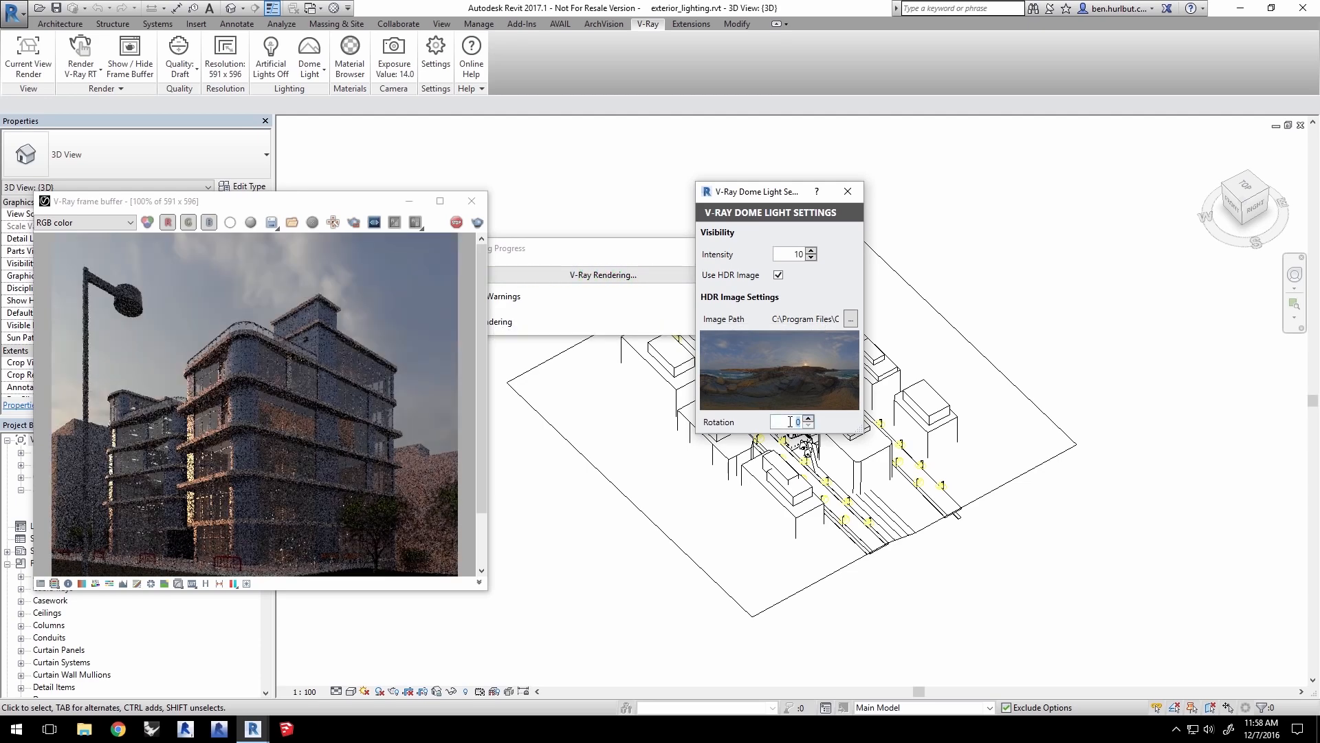
text(100)
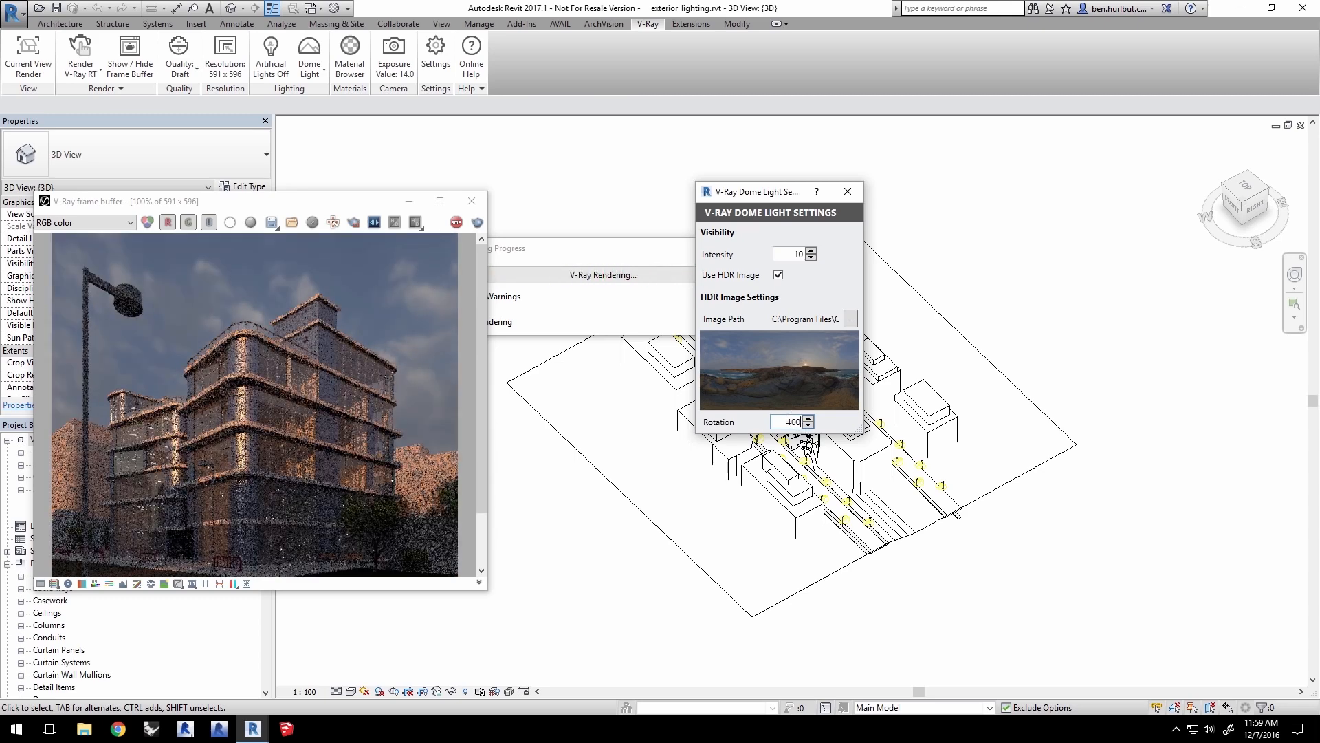
drag(788, 421, 816, 422)
text(145)
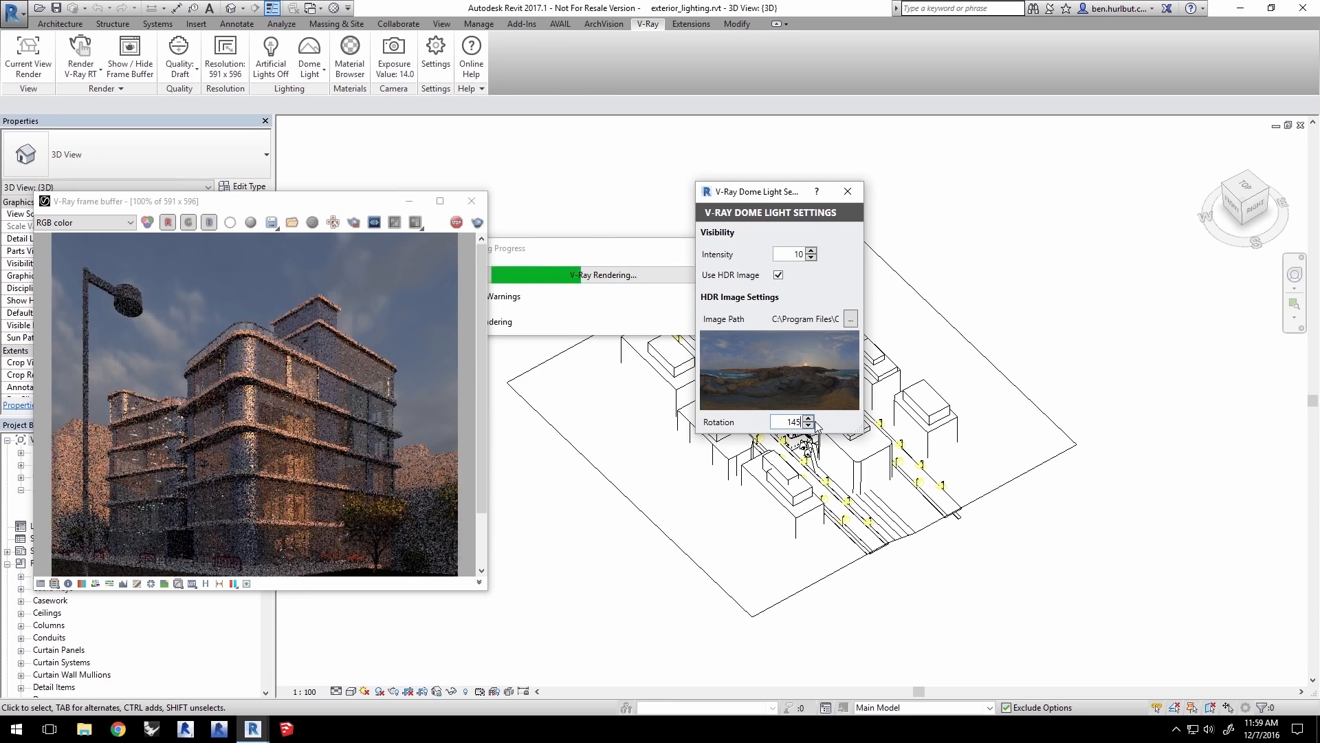
Step: Switch the lighting to V-Ray Sun and reposition the sun settings and frame buffer so both are visible
click(303, 76)
click(298, 96)
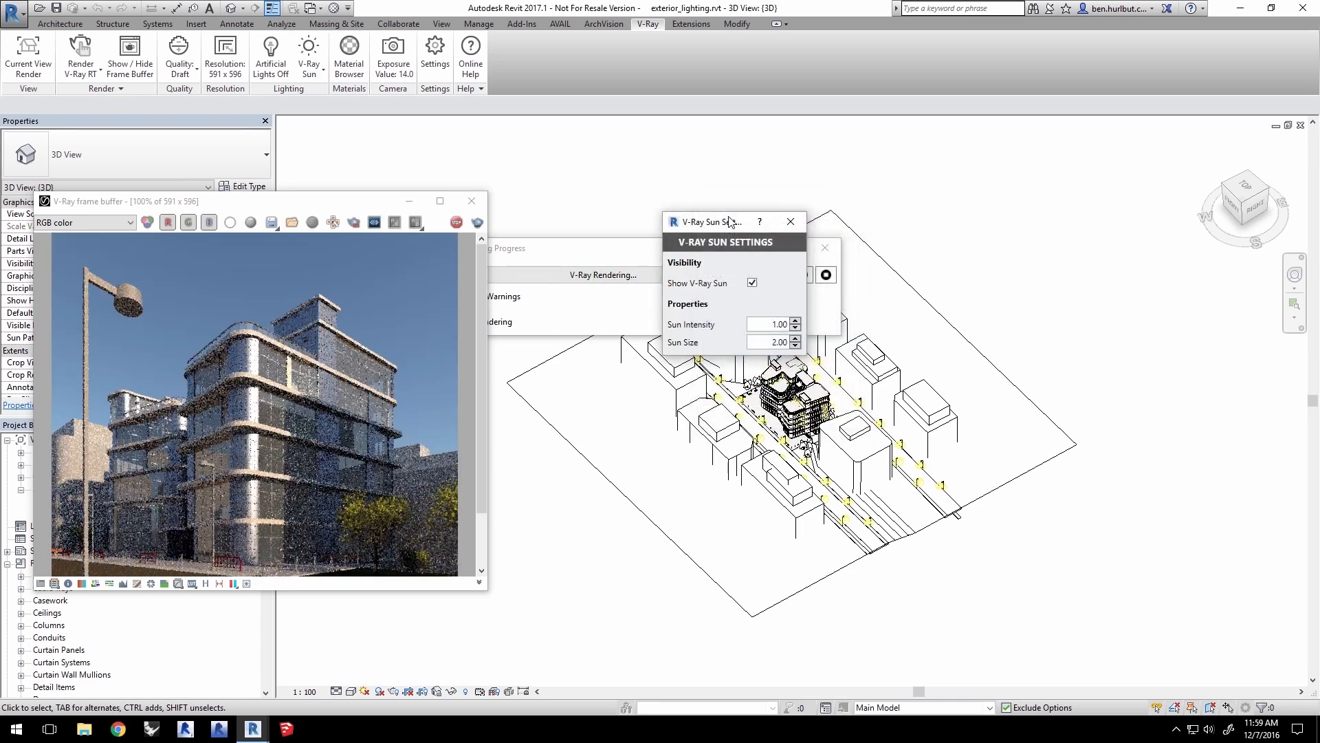
drag(720, 226, 792, 197)
drag(352, 195, 584, 94)
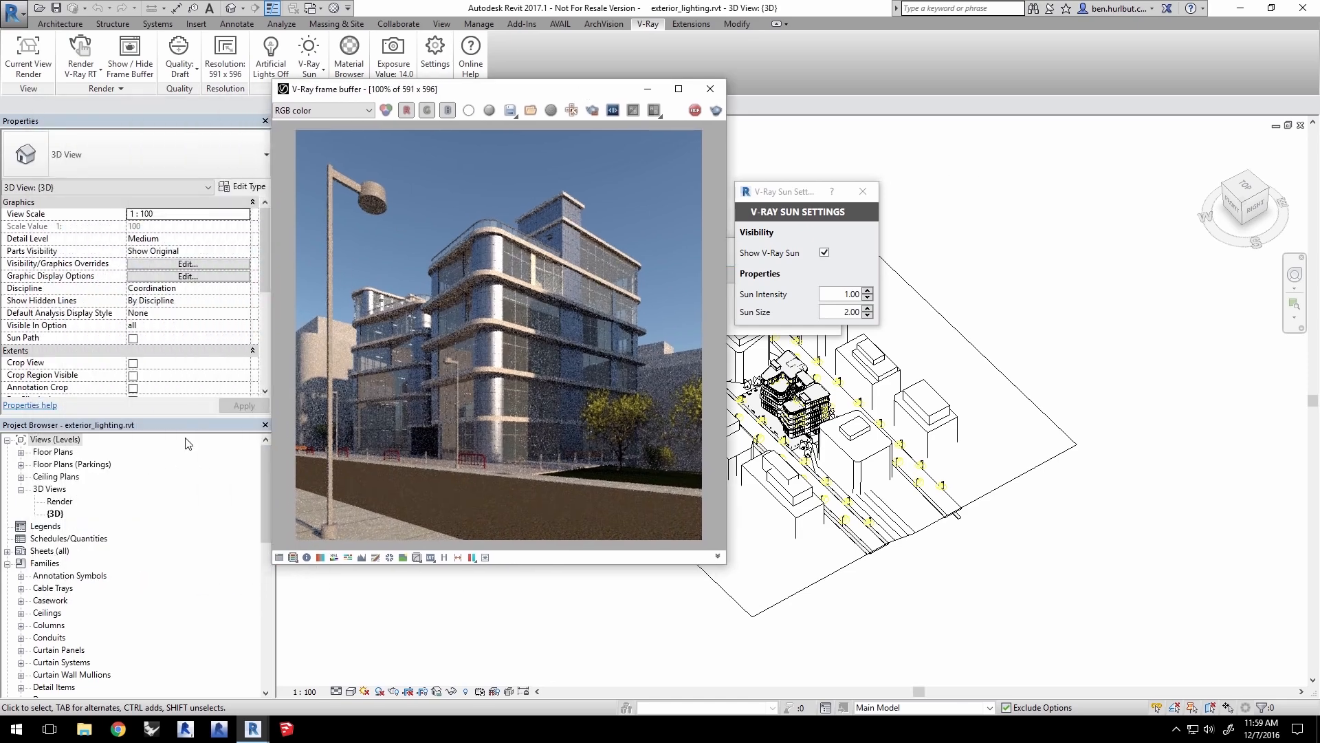
Step: Open the sun settings from the Render view's rendering settings and apply a sun azimuth of 180°
click(60, 501)
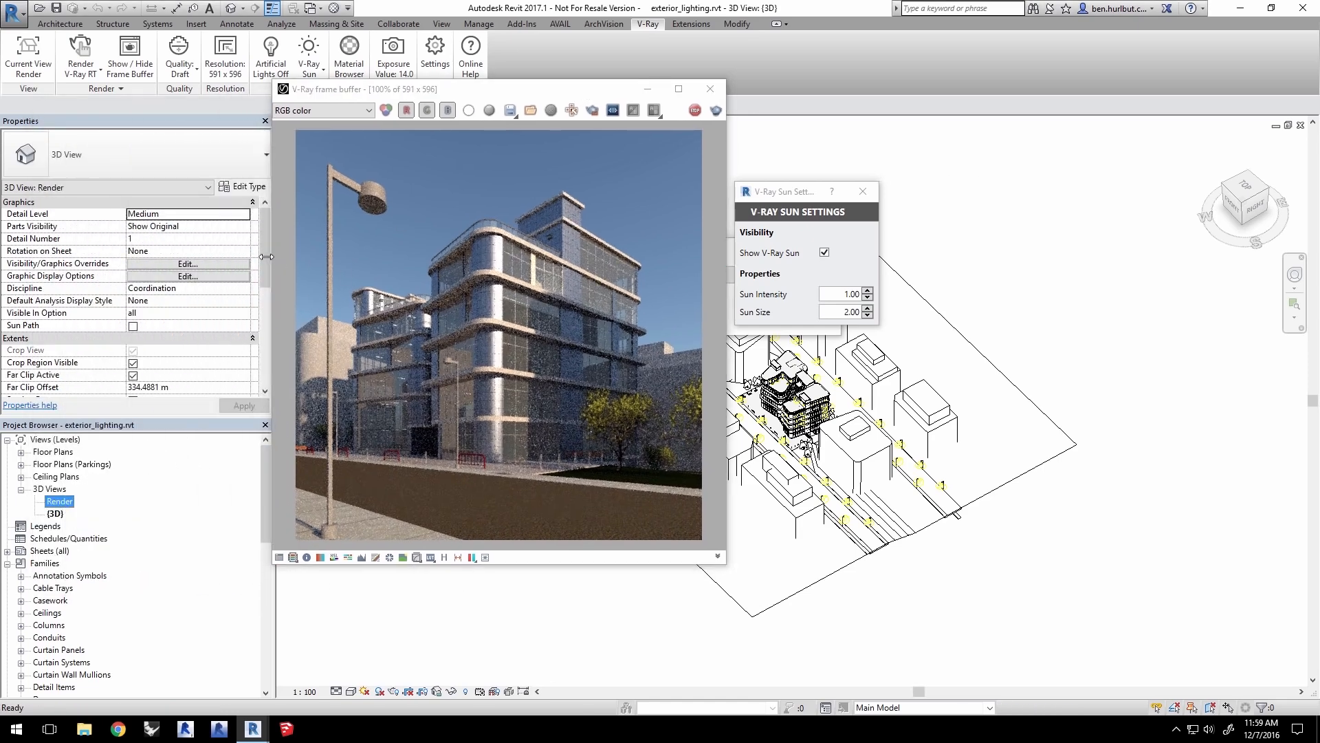
scroll(266, 278, down, 3)
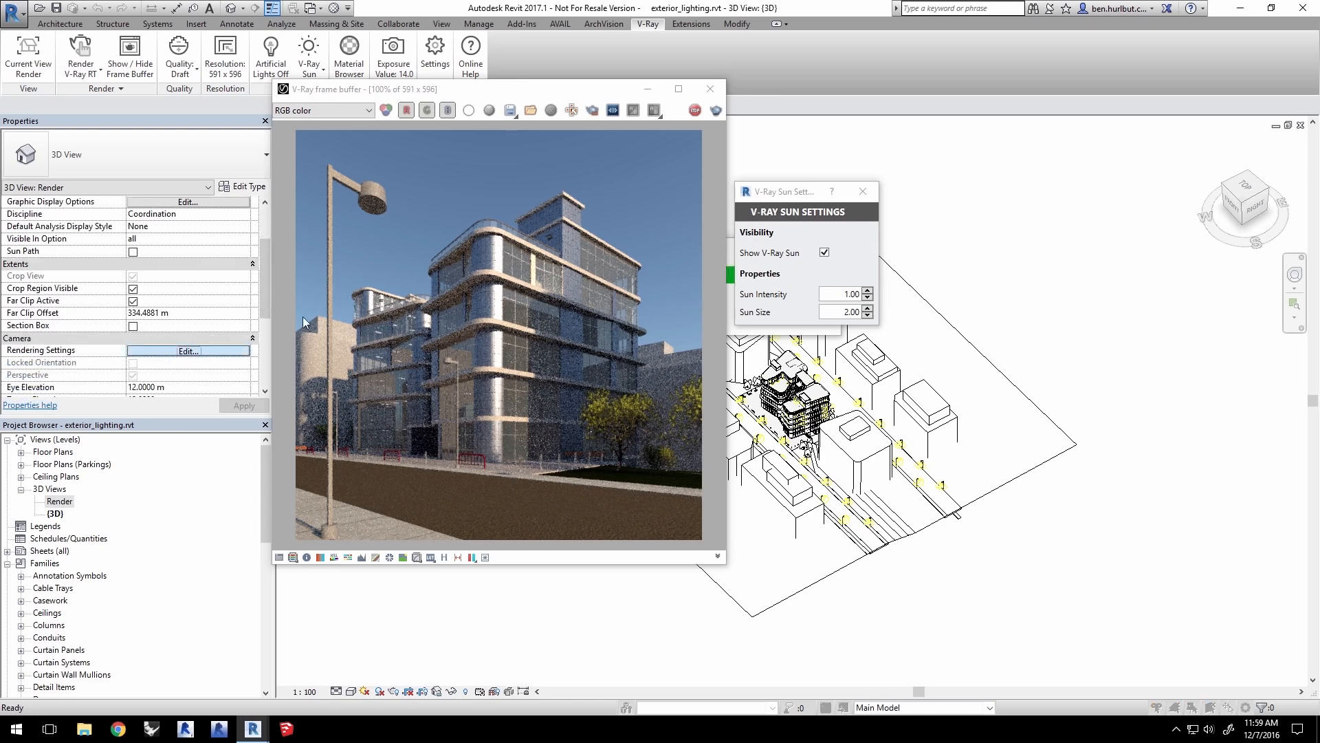
click(172, 352)
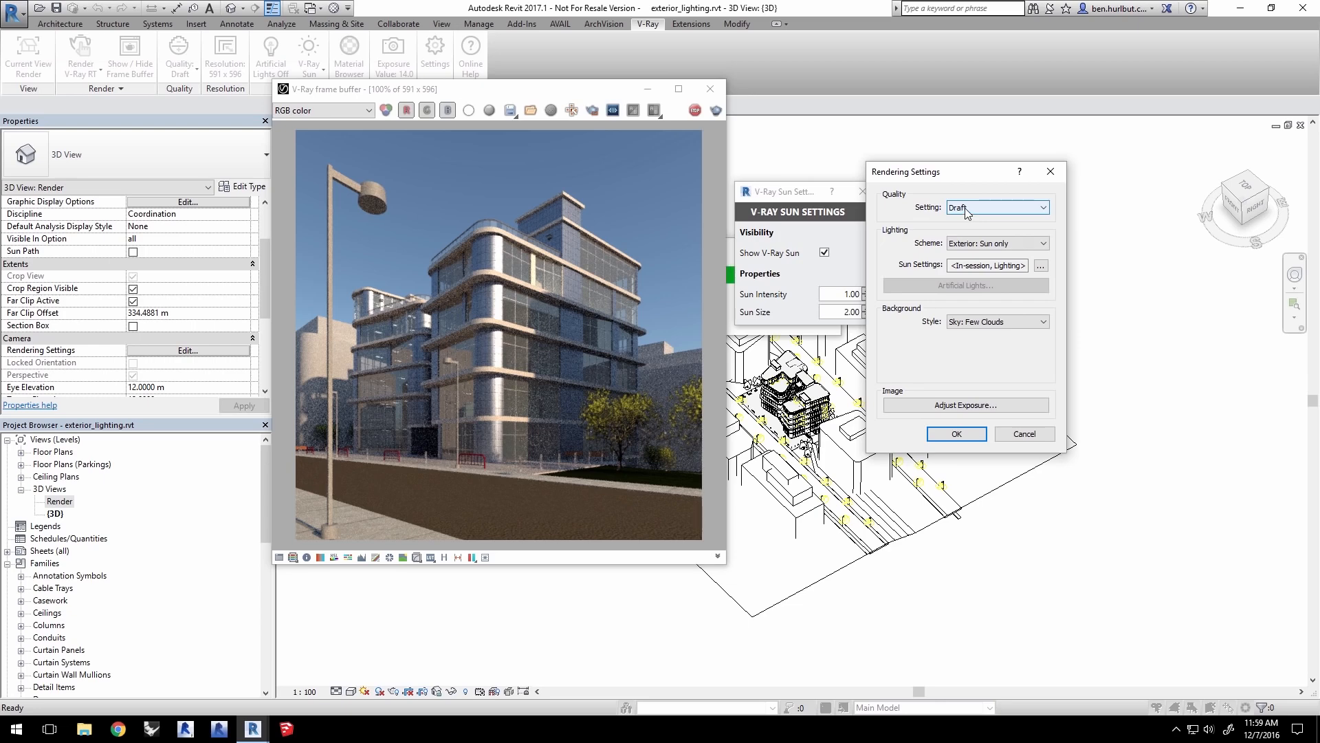
click(1041, 265)
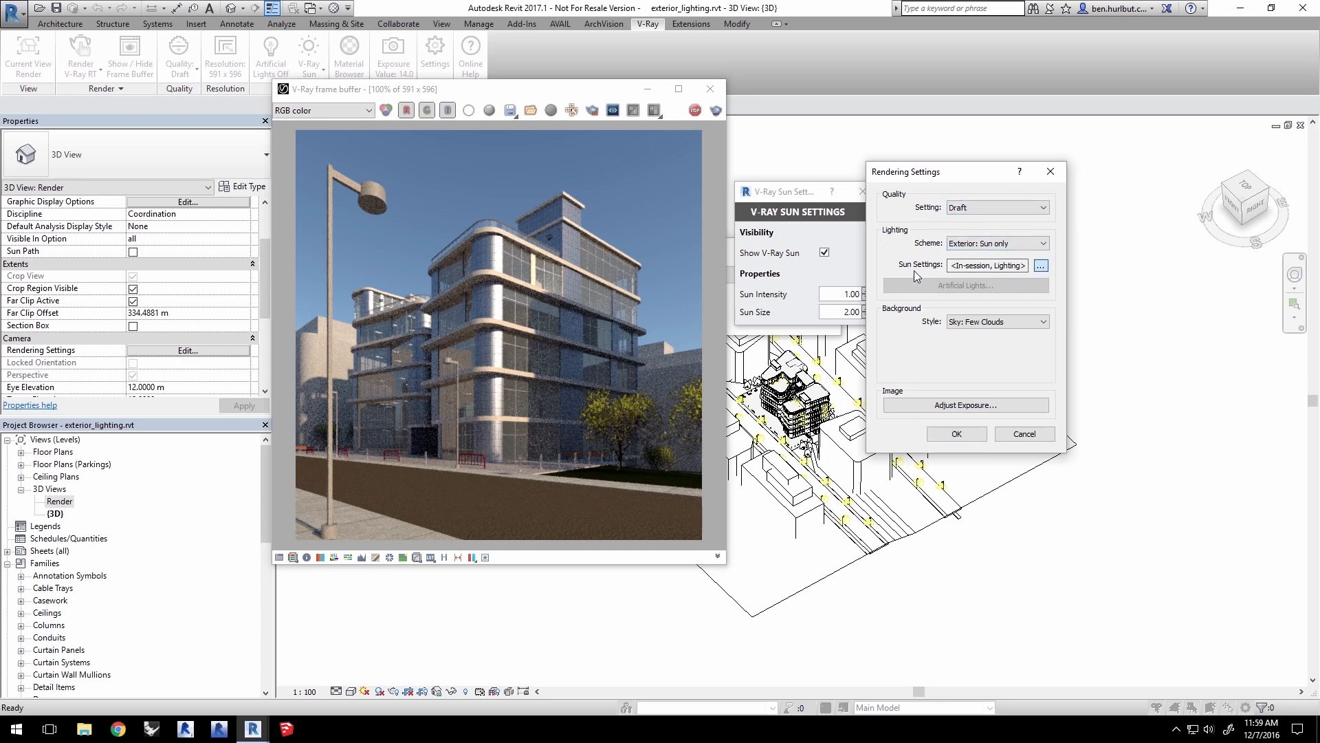
drag(1103, 251, 1009, 258)
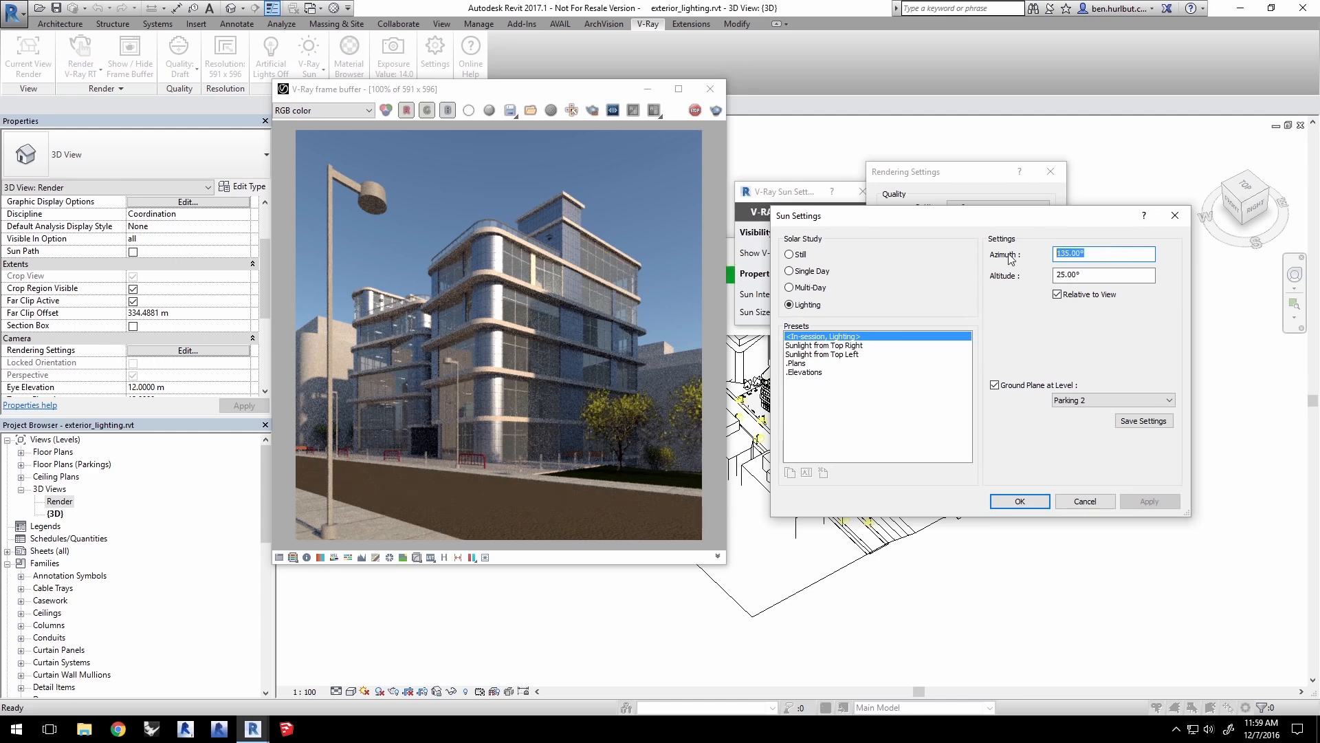
text(180)
key(Tab)
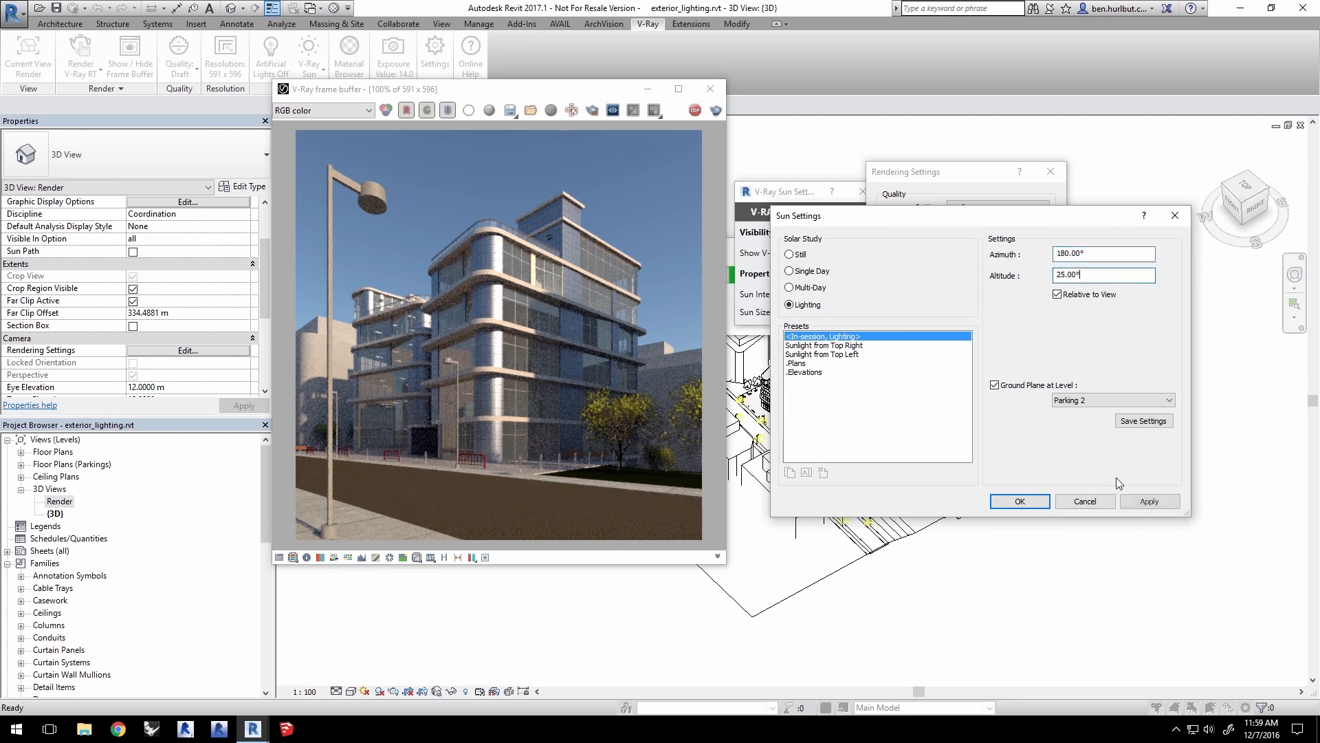
click(1145, 501)
Step: Set the sun altitude to 54° for the Lighting solar study
drag(1135, 275, 1017, 269)
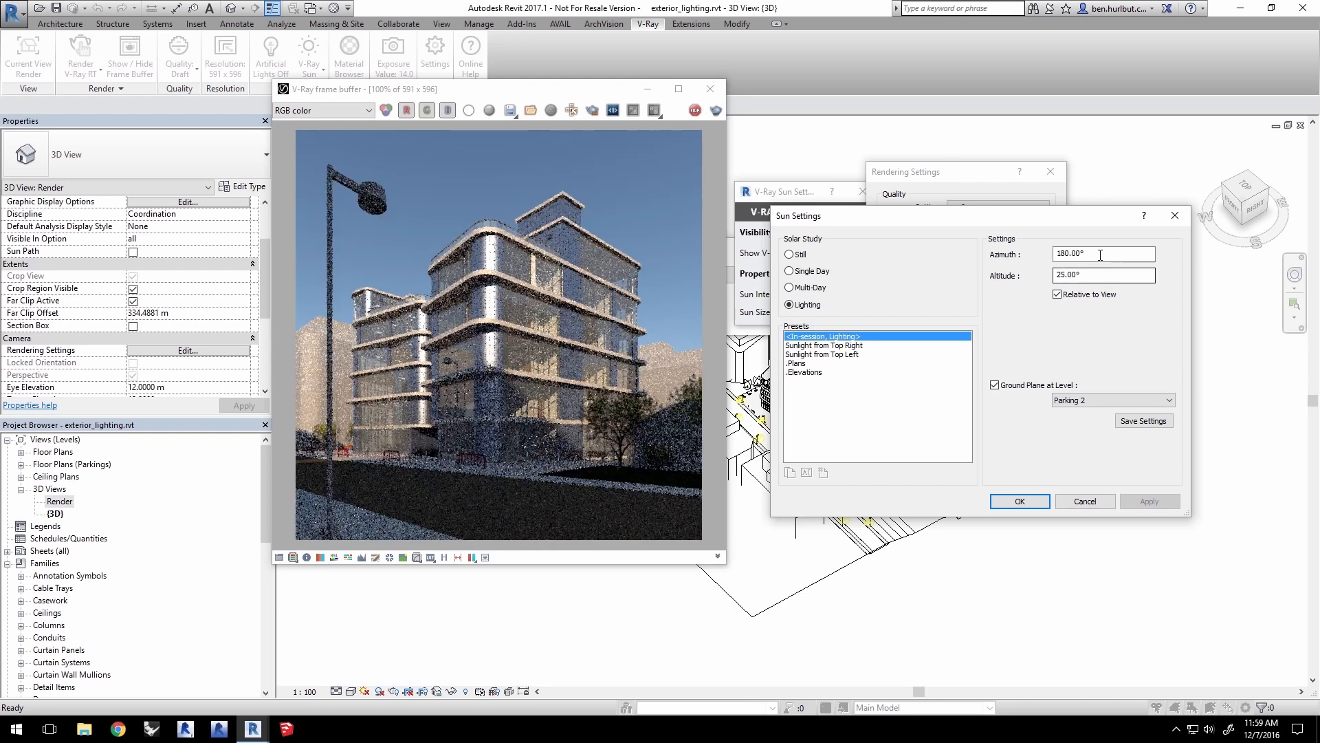
text(54)
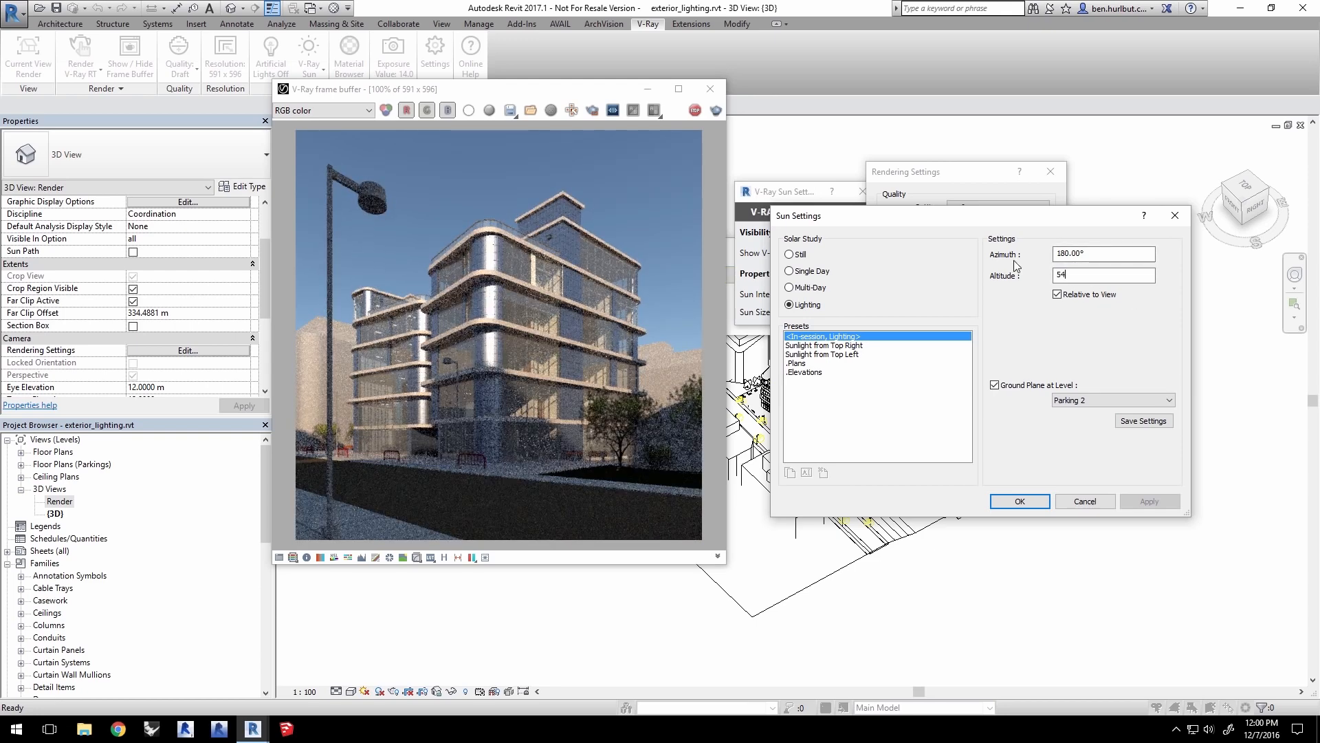
key(Tab)
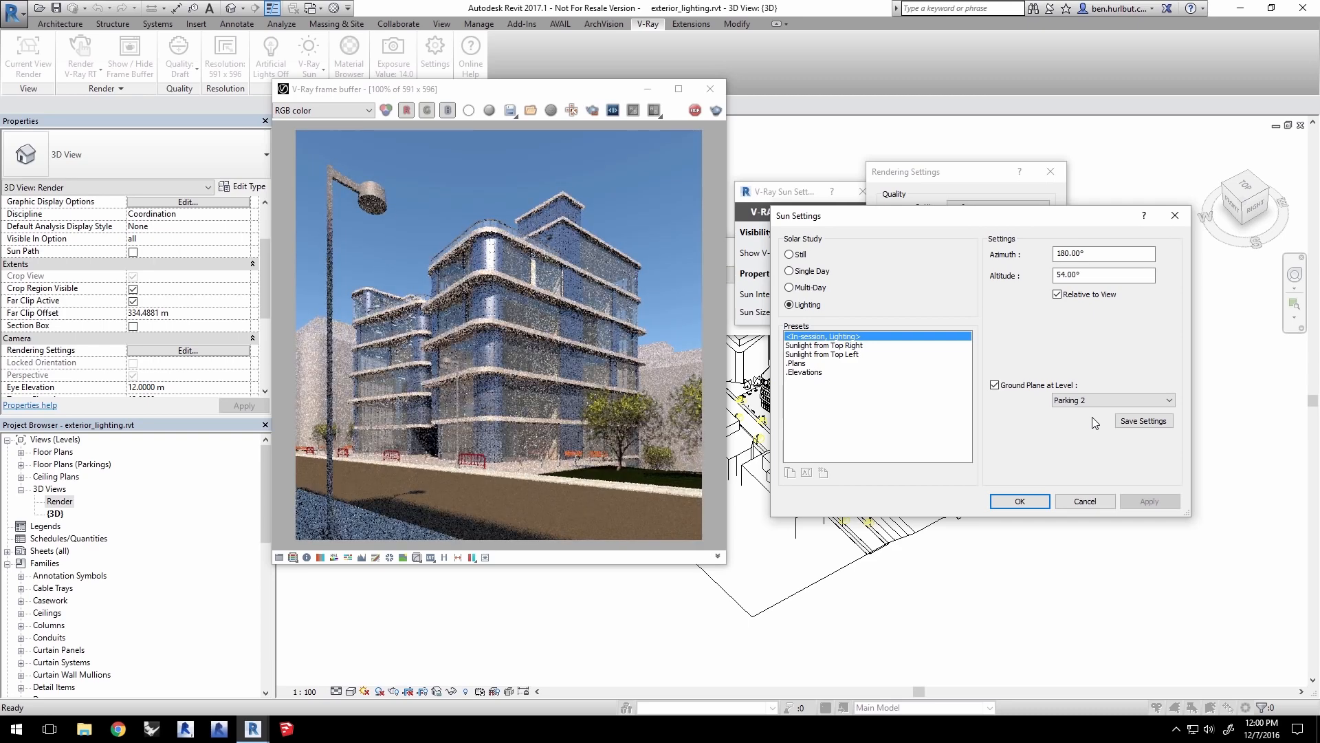
Step: Switch the solar study to Still, set the date to 6/7/2016 and the time to 10:00 AM, and accept the sun settings
click(790, 255)
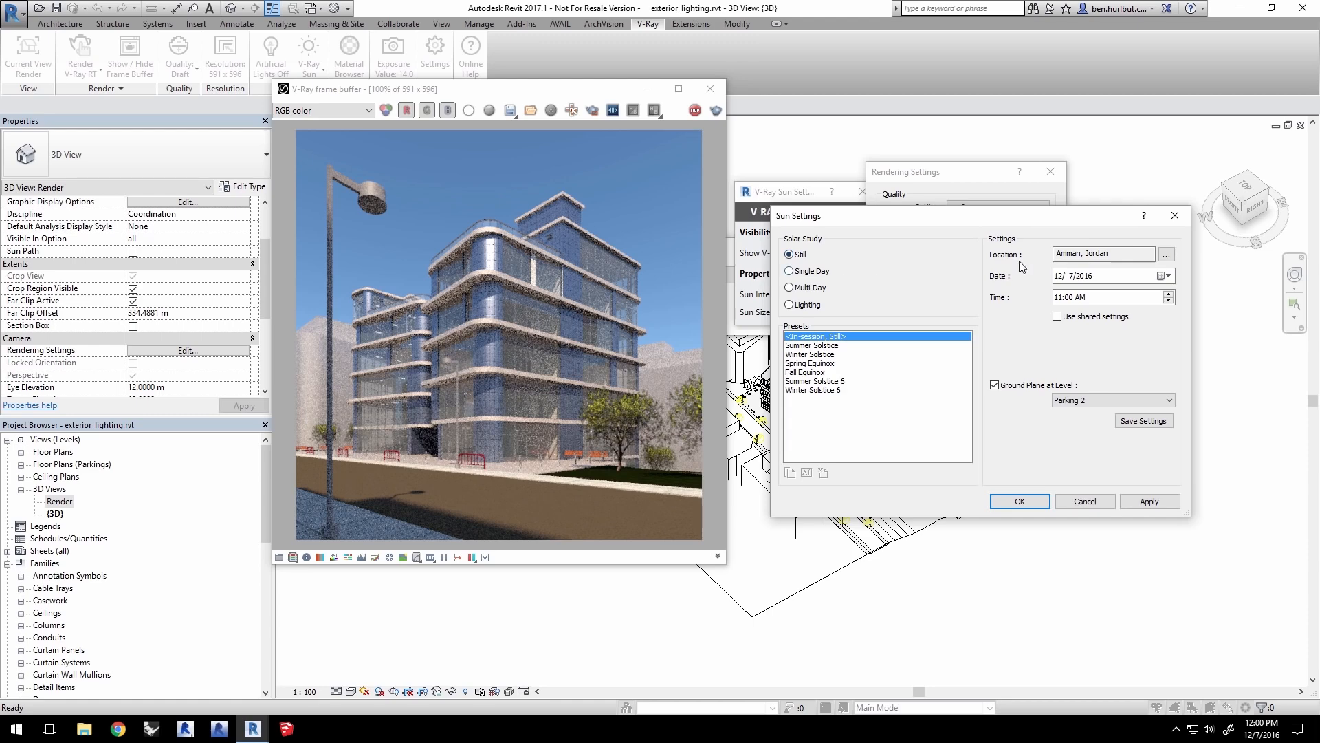
click(1058, 277)
click(1059, 297)
text(10)
click(1149, 502)
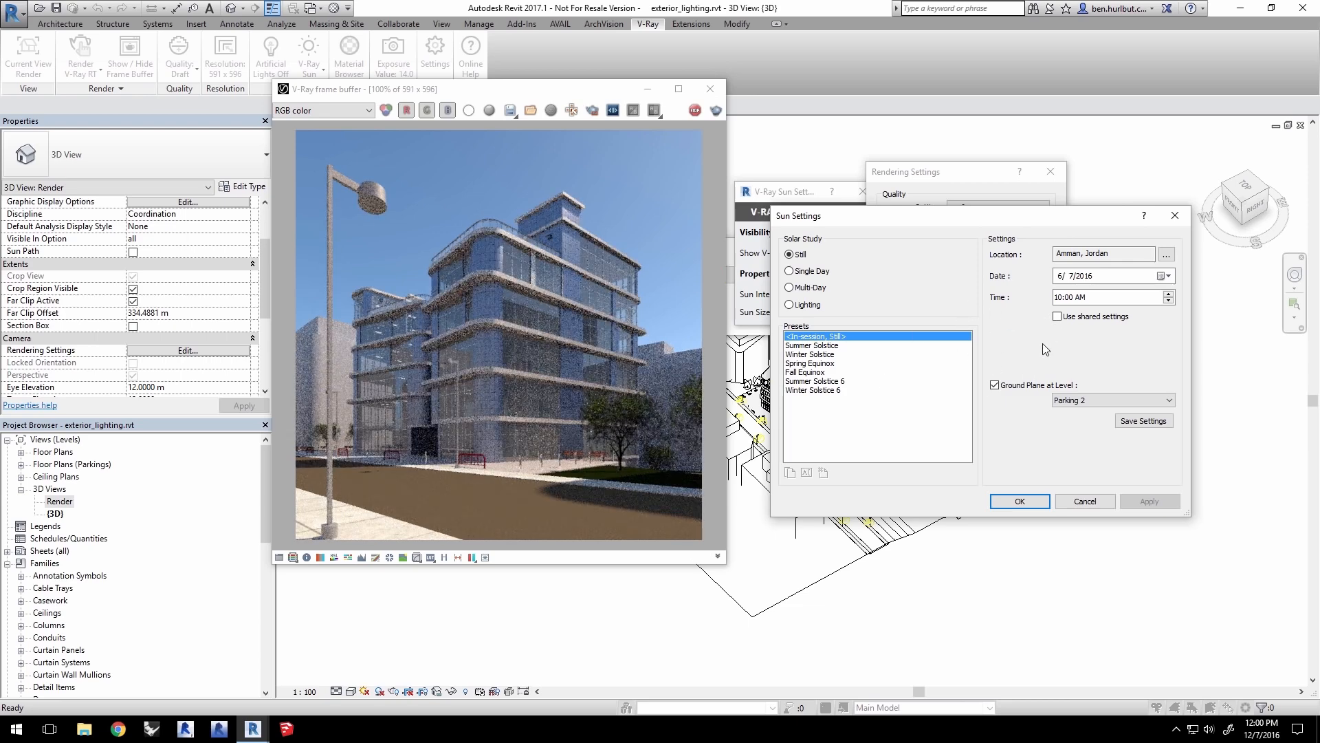
click(1020, 502)
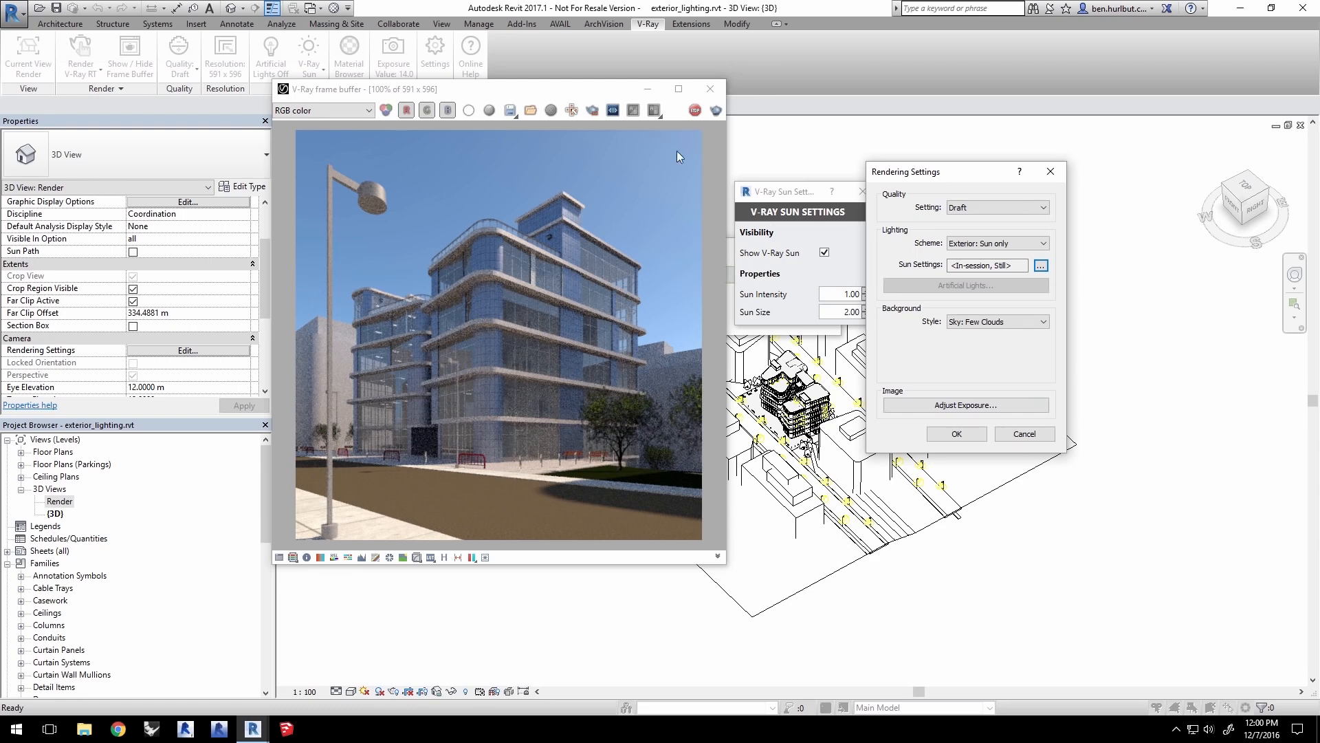
Step: Stop the V-Ray RT render and close the frame buffer, rendering settings, sun settings and progress windows
click(694, 114)
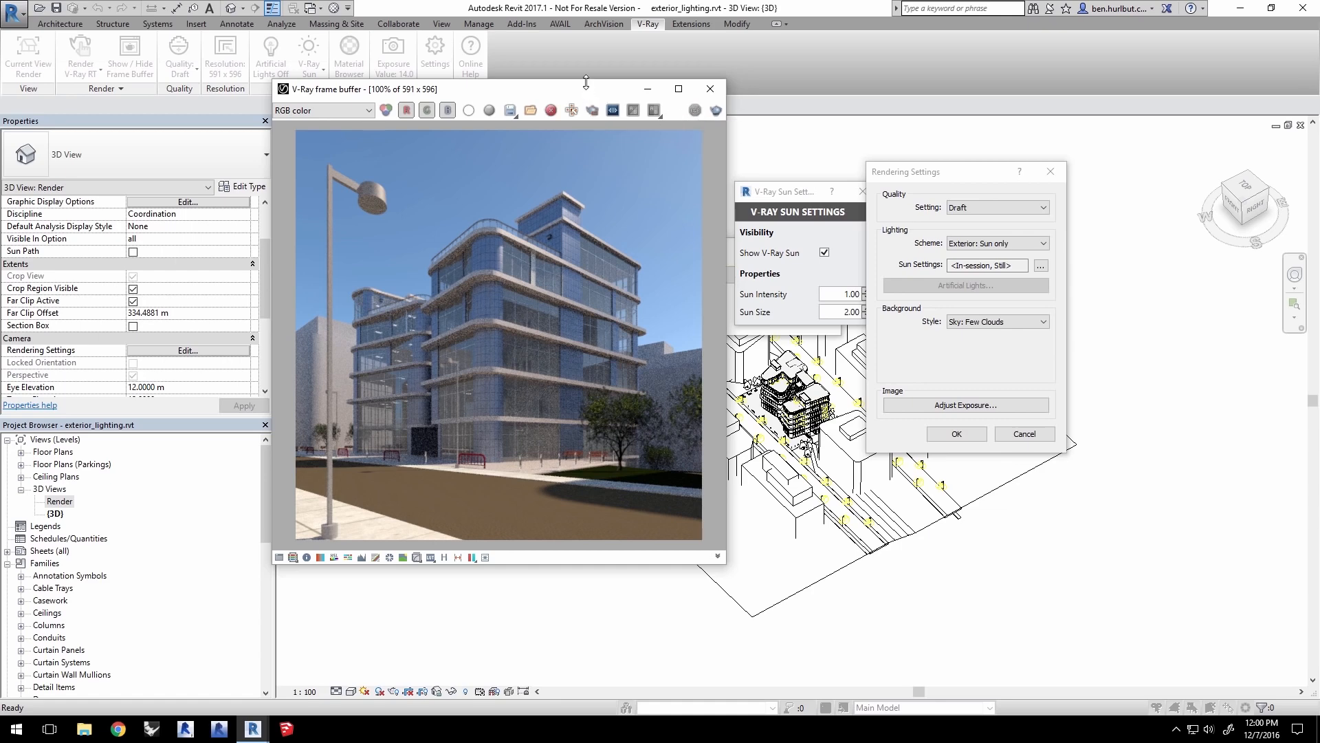
drag(585, 90, 299, 157)
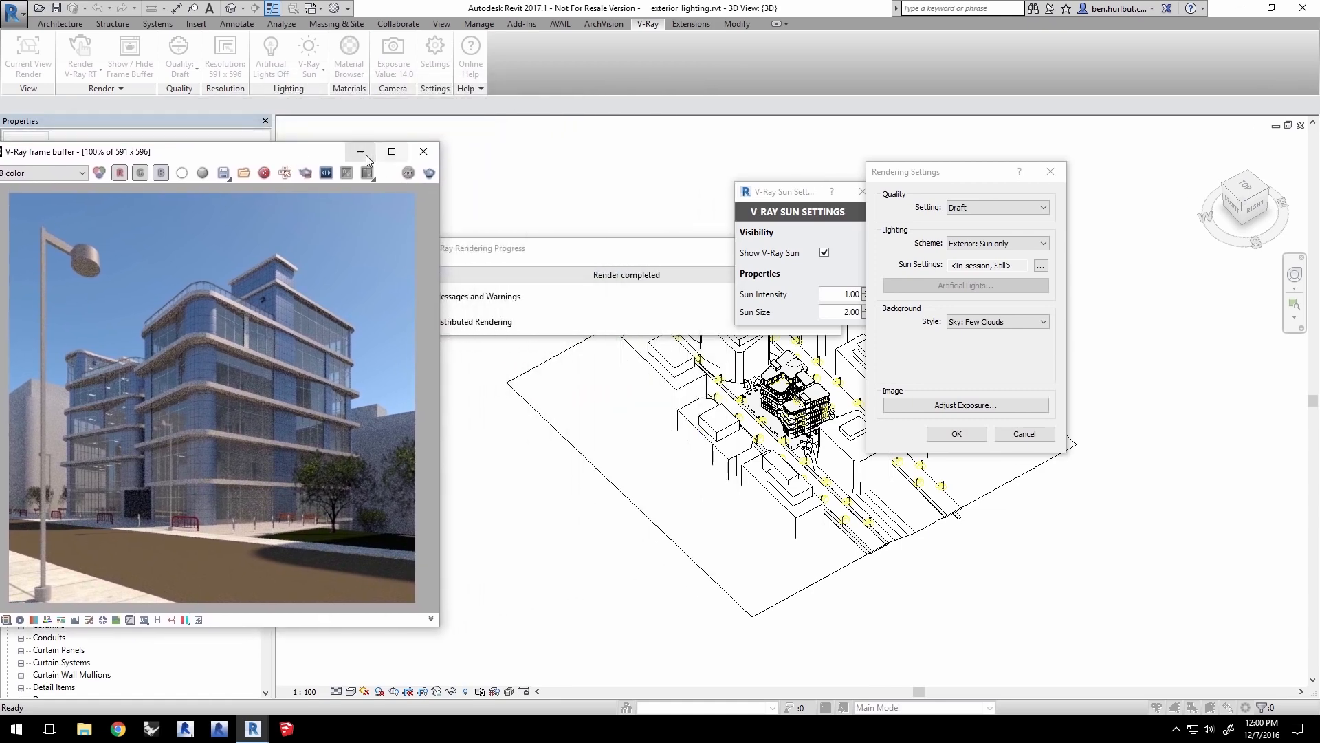
click(416, 155)
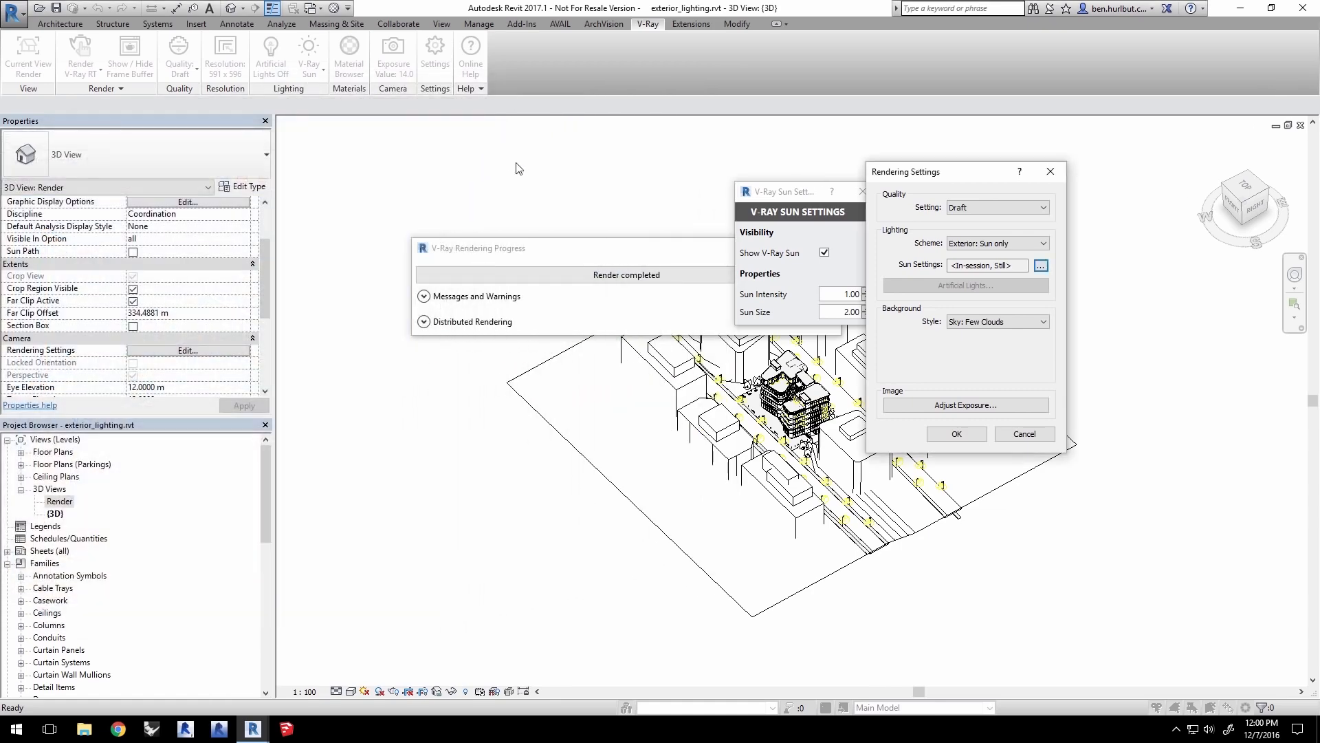
click(944, 409)
click(862, 191)
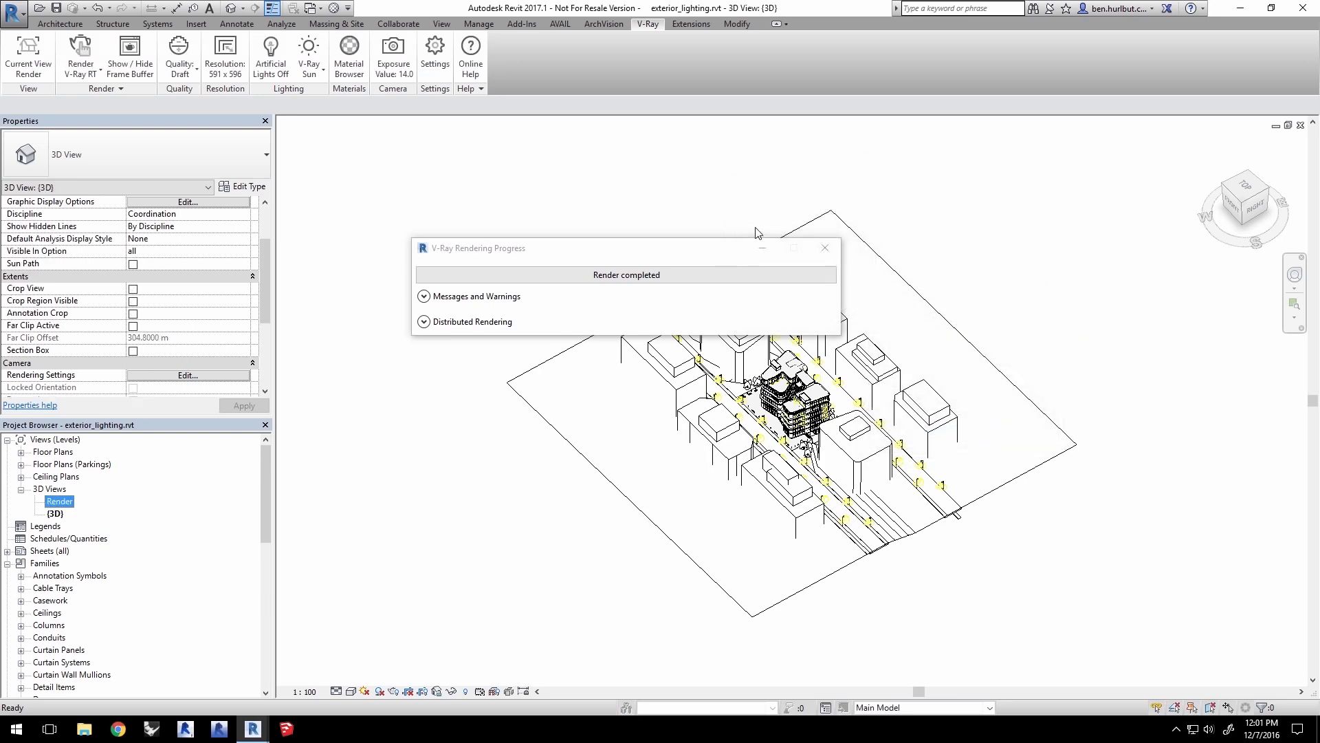
click(814, 250)
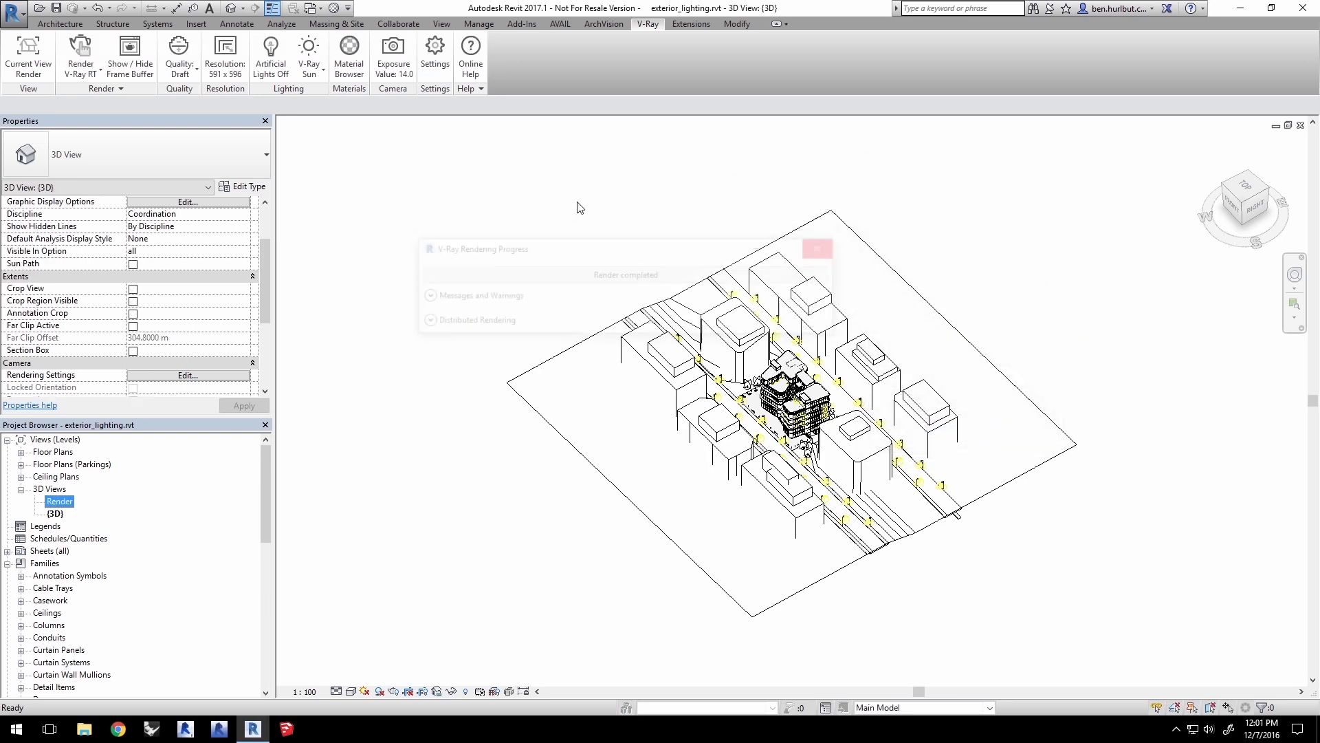
Step: Turn artificial lights on and switch the V-Ray lighting from the sun to No Light
click(280, 75)
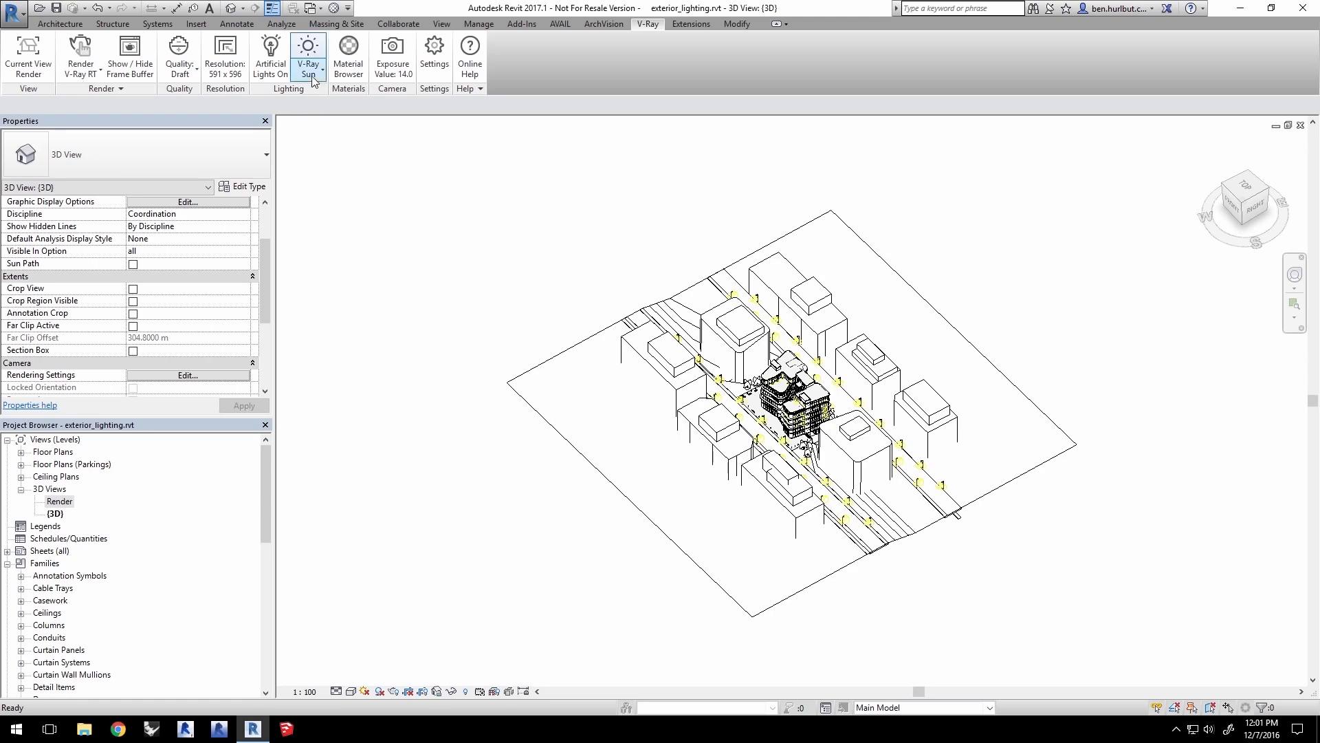
click(315, 72)
click(287, 150)
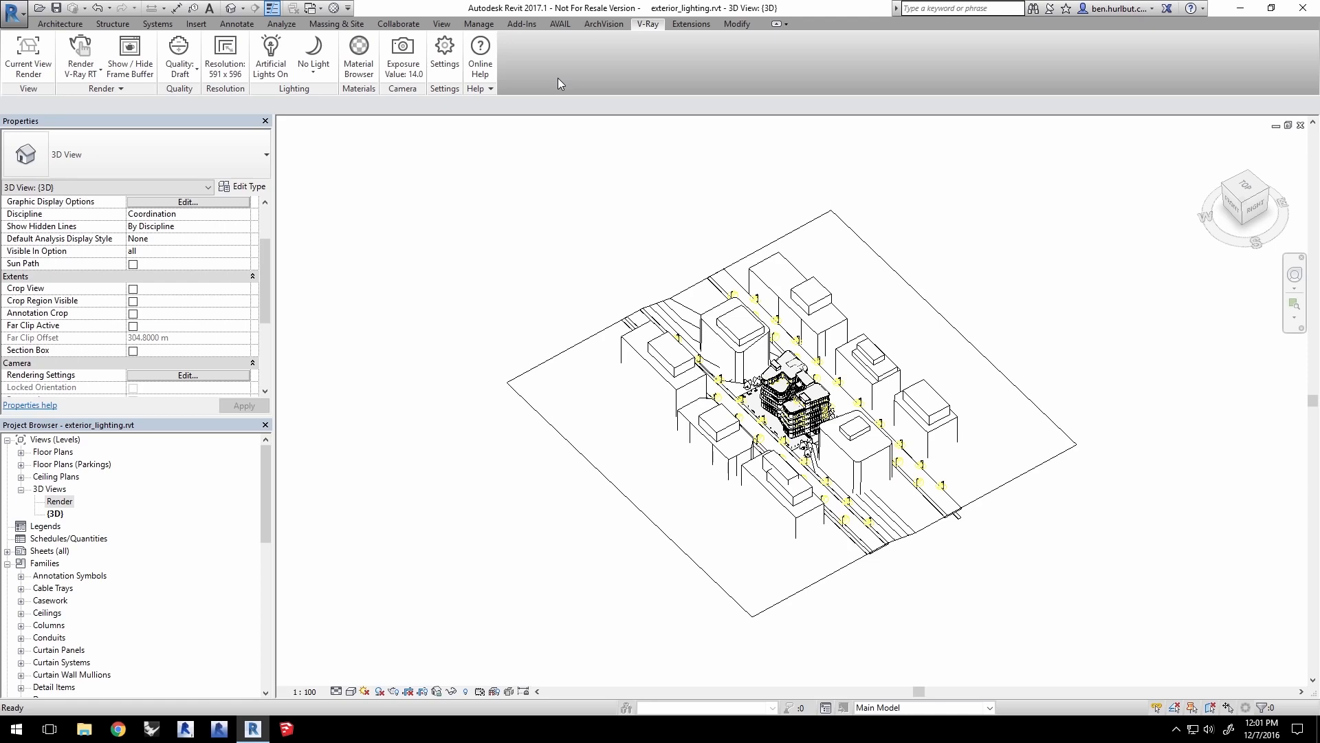
Step: Enable the Opaque and Transparent Material Overrides in the V-Ray global materials and close the material browser
click(359, 48)
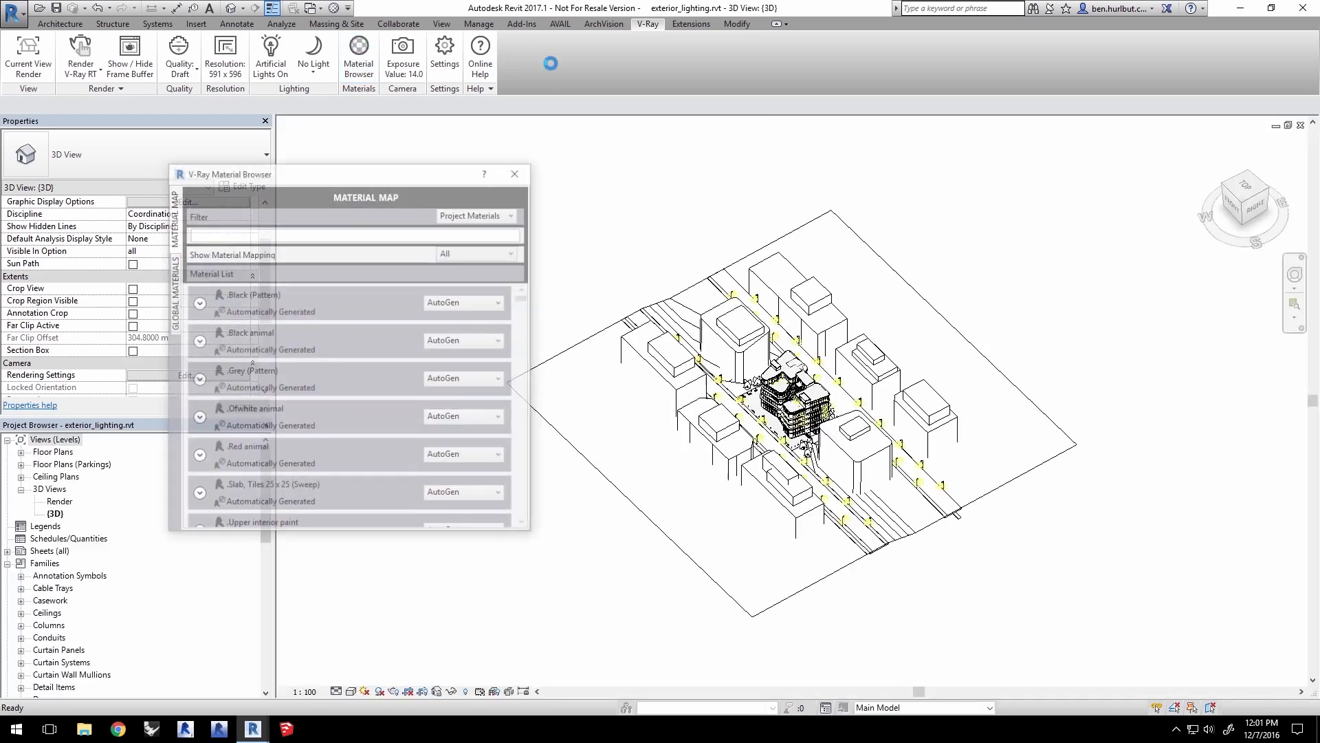
drag(394, 172, 573, 167)
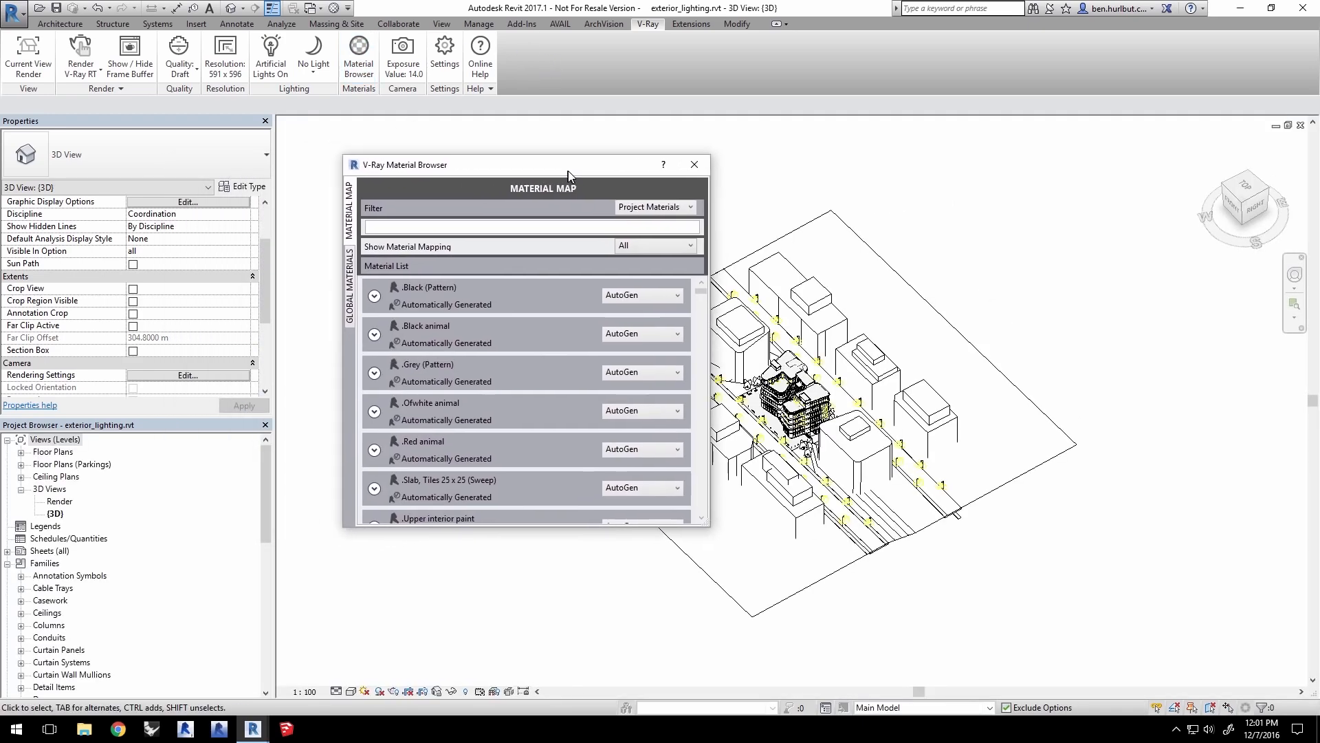
click(356, 290)
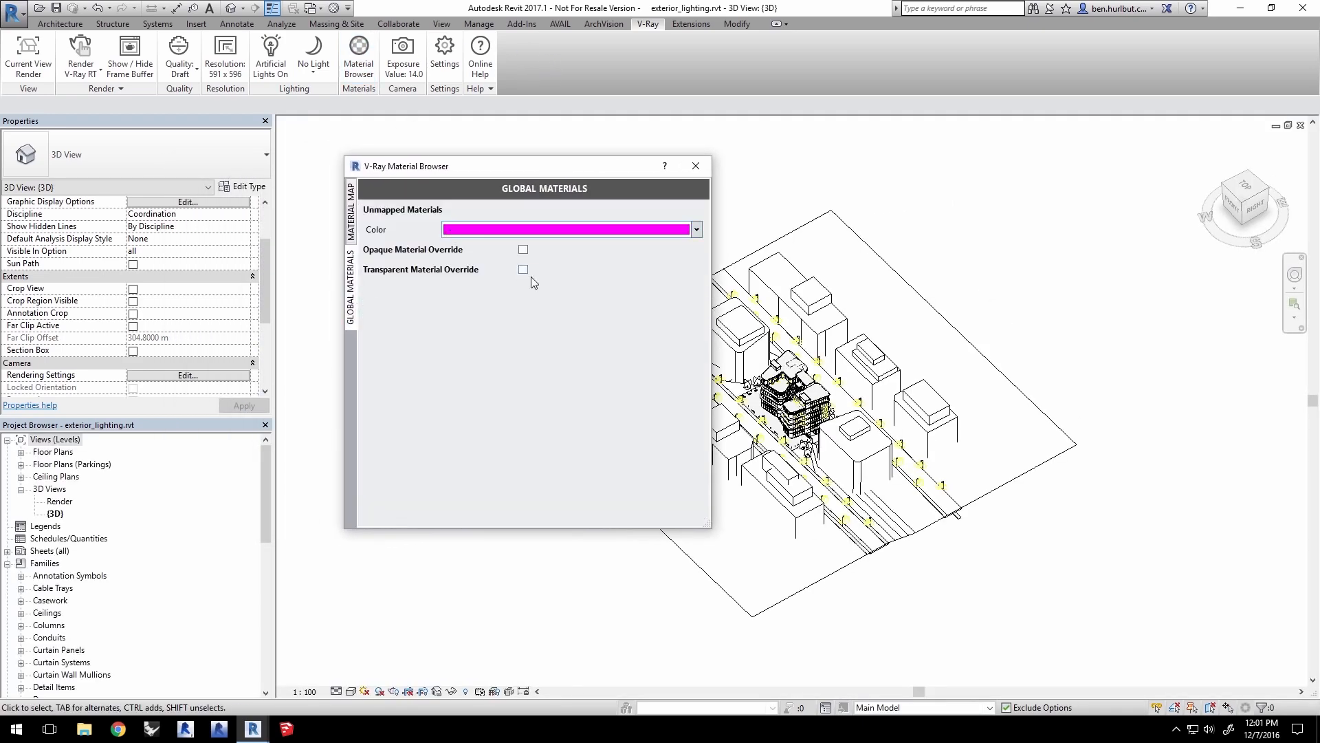
click(522, 250)
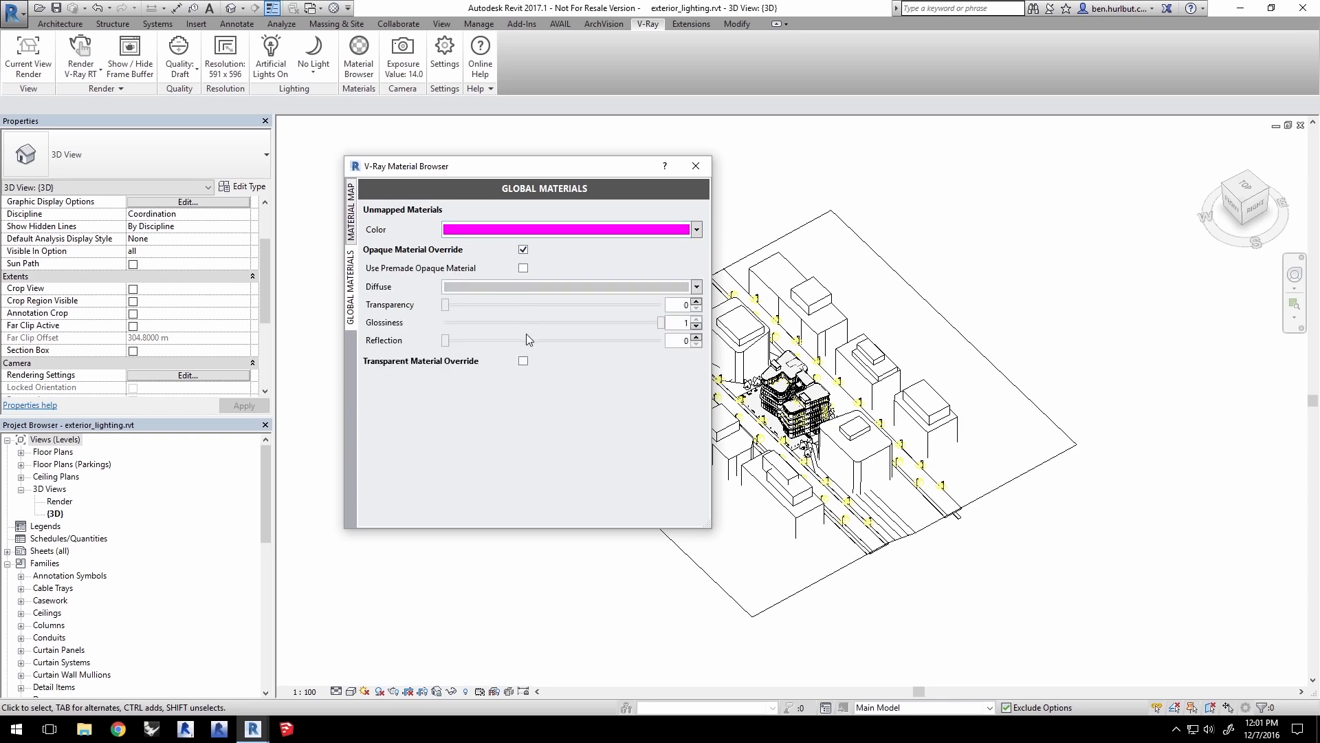
click(522, 362)
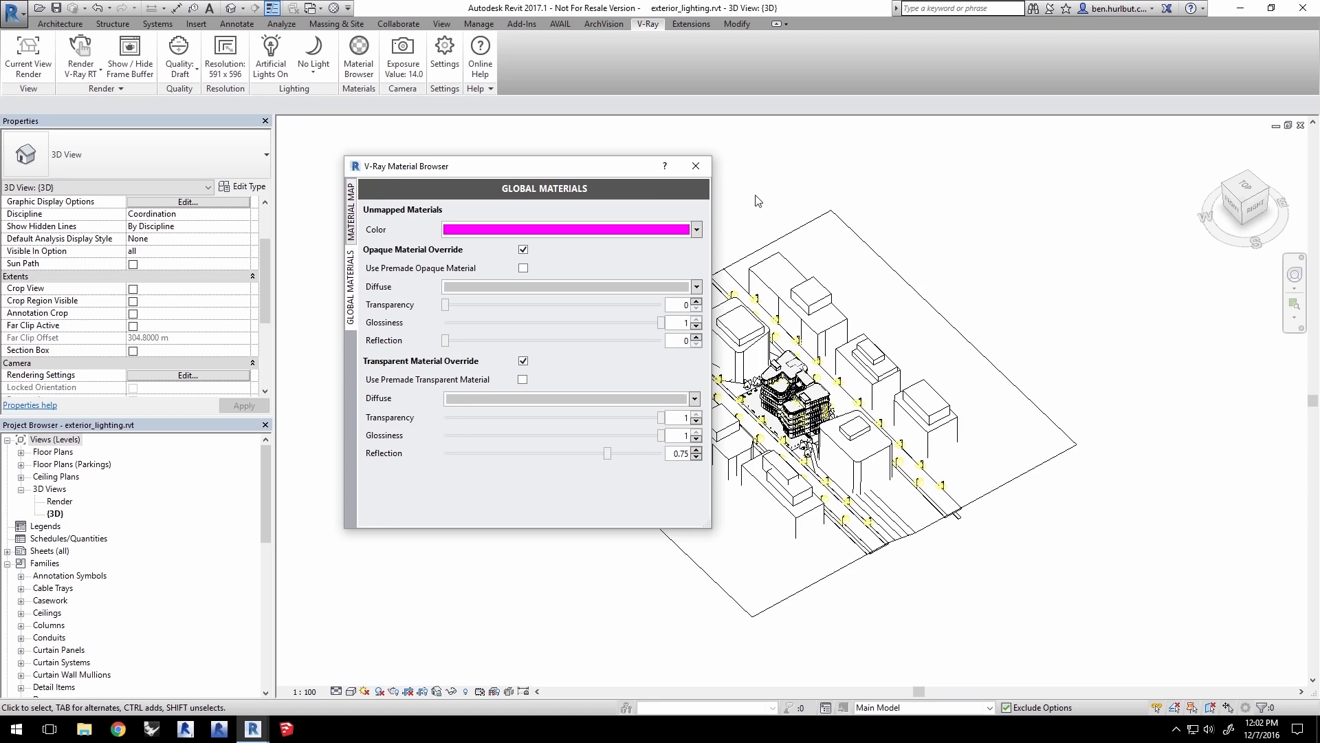
click(703, 165)
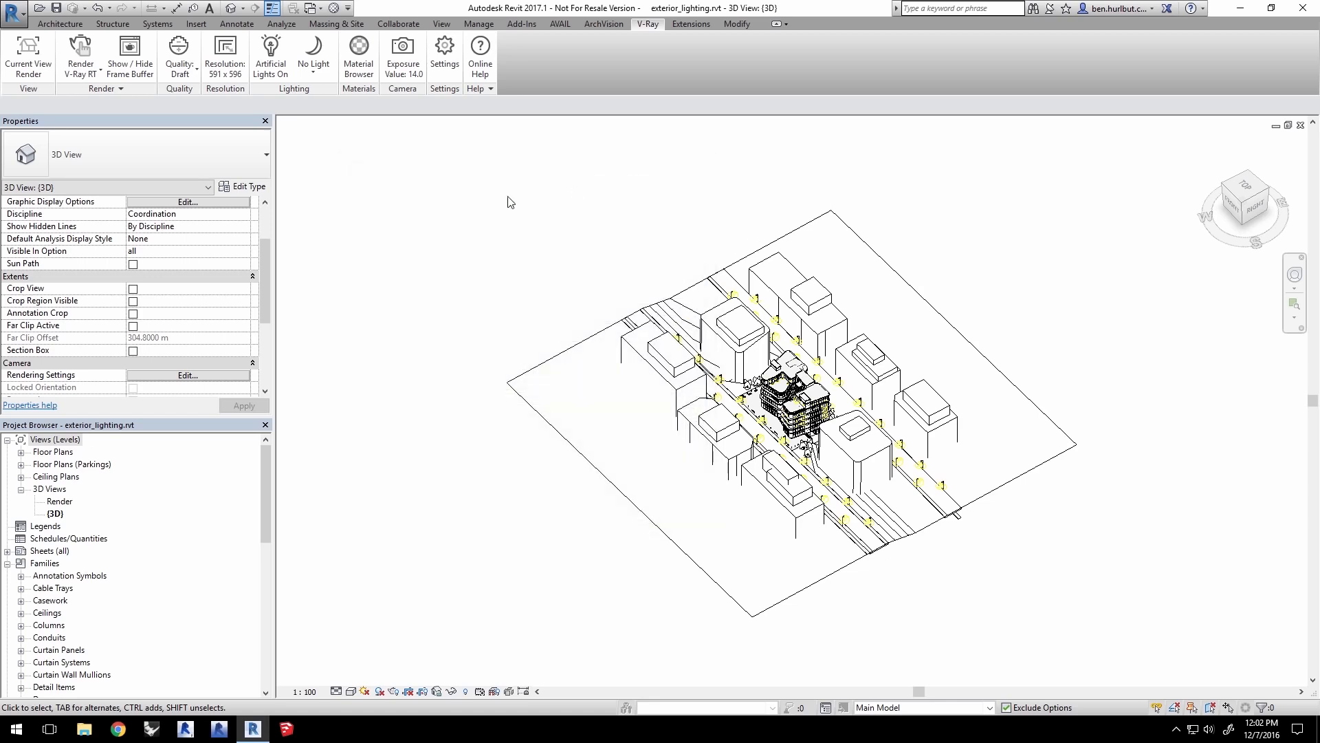
Step: Start a V-Ray RT render and lower the camera exposure to about 5.07 EV
click(80, 46)
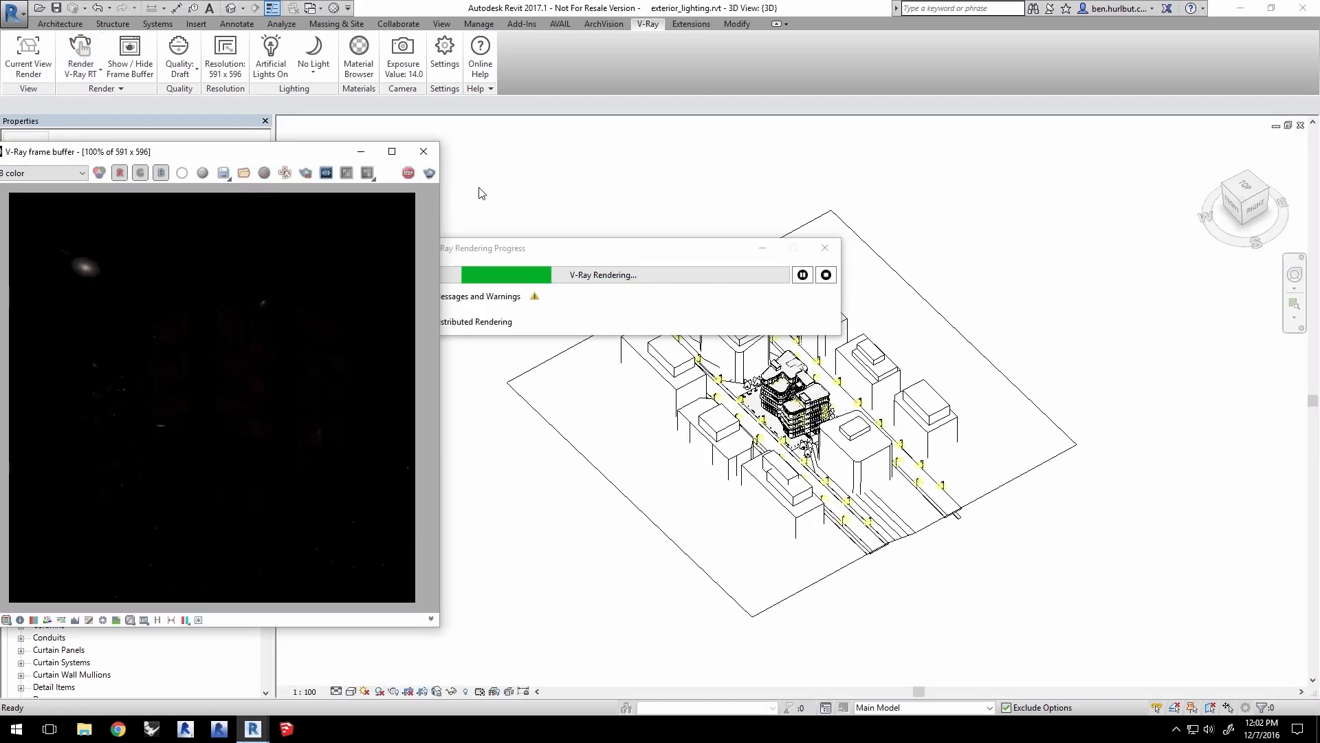
click(410, 57)
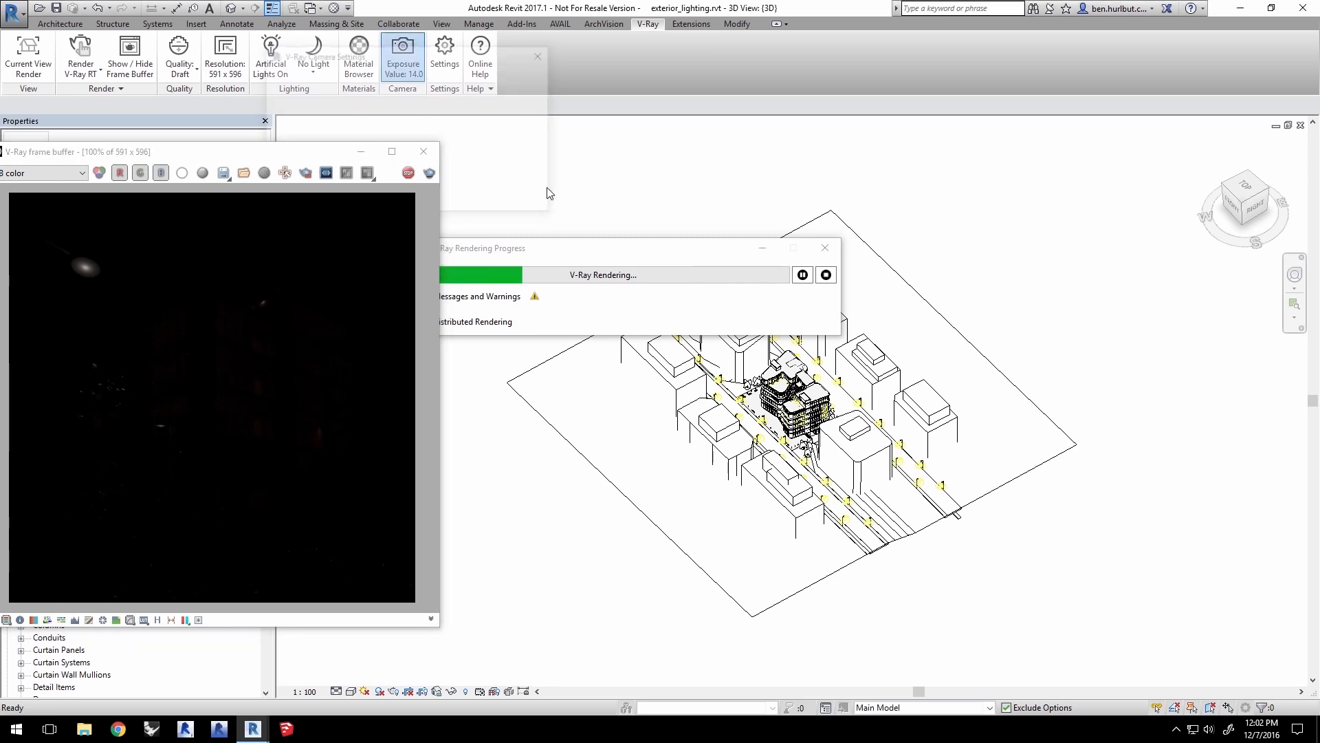
drag(522, 66, 709, 288)
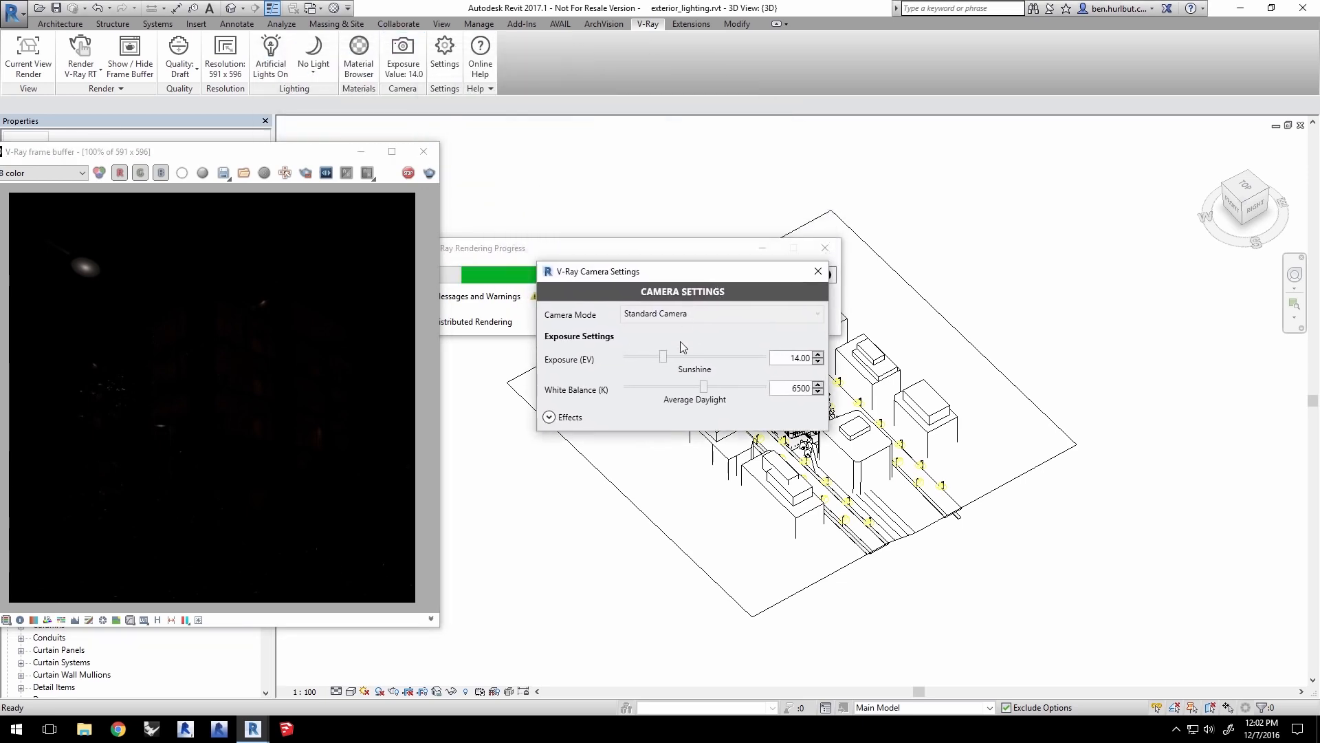
drag(663, 358, 695, 361)
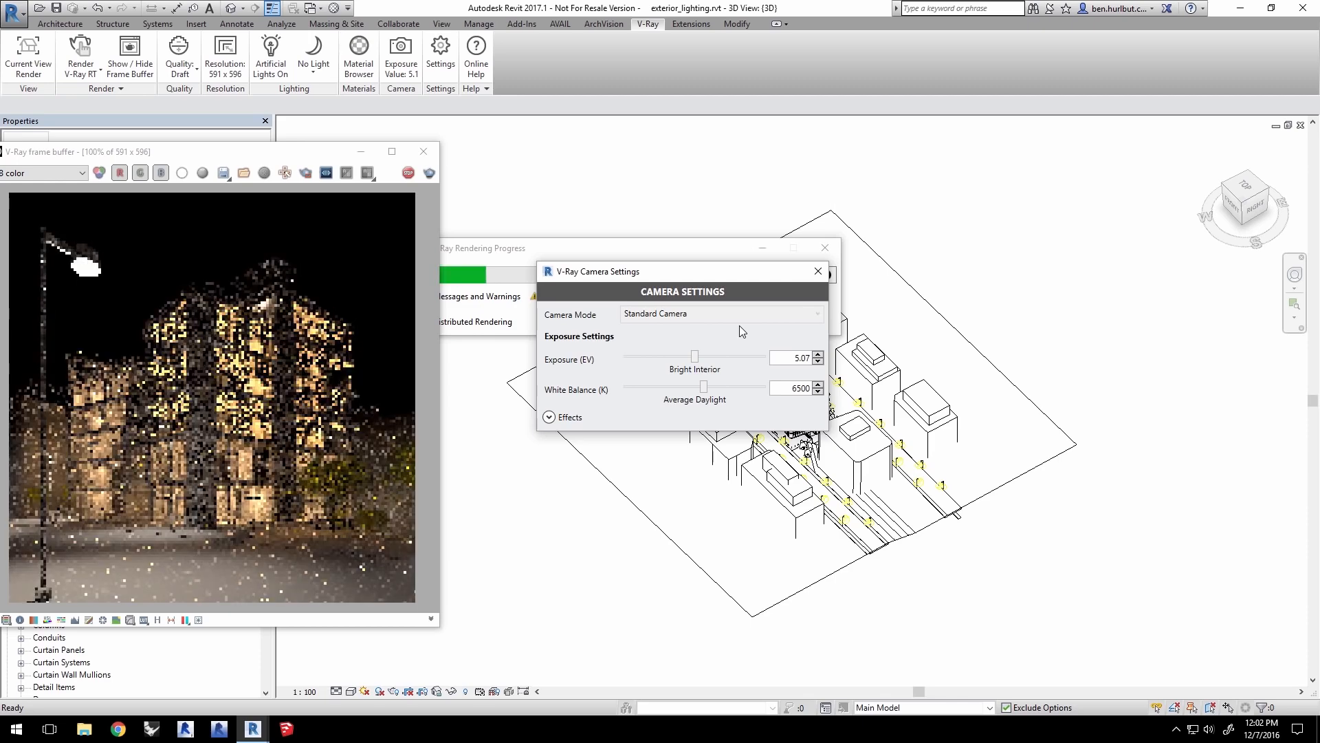
click(817, 271)
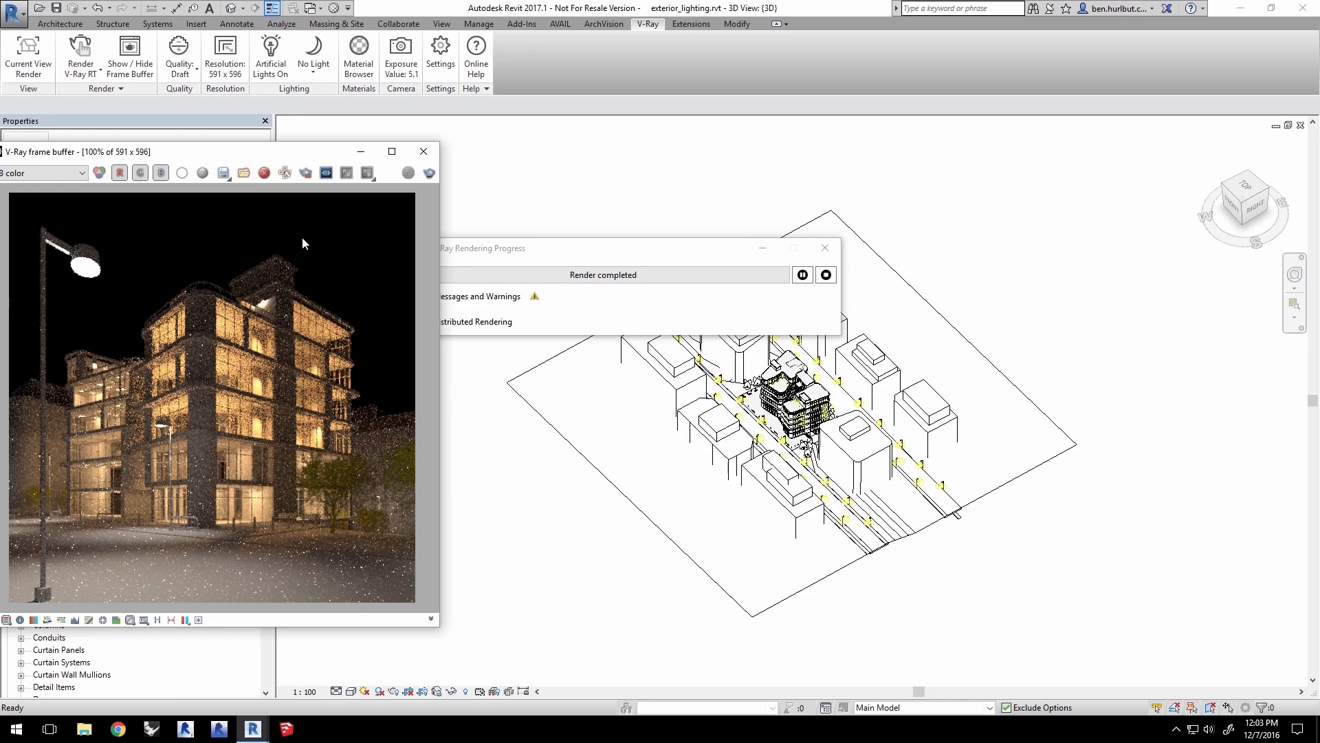
Step: Minimize the frame buffer, close the rendering progress window and open the Render 3D view
click(361, 151)
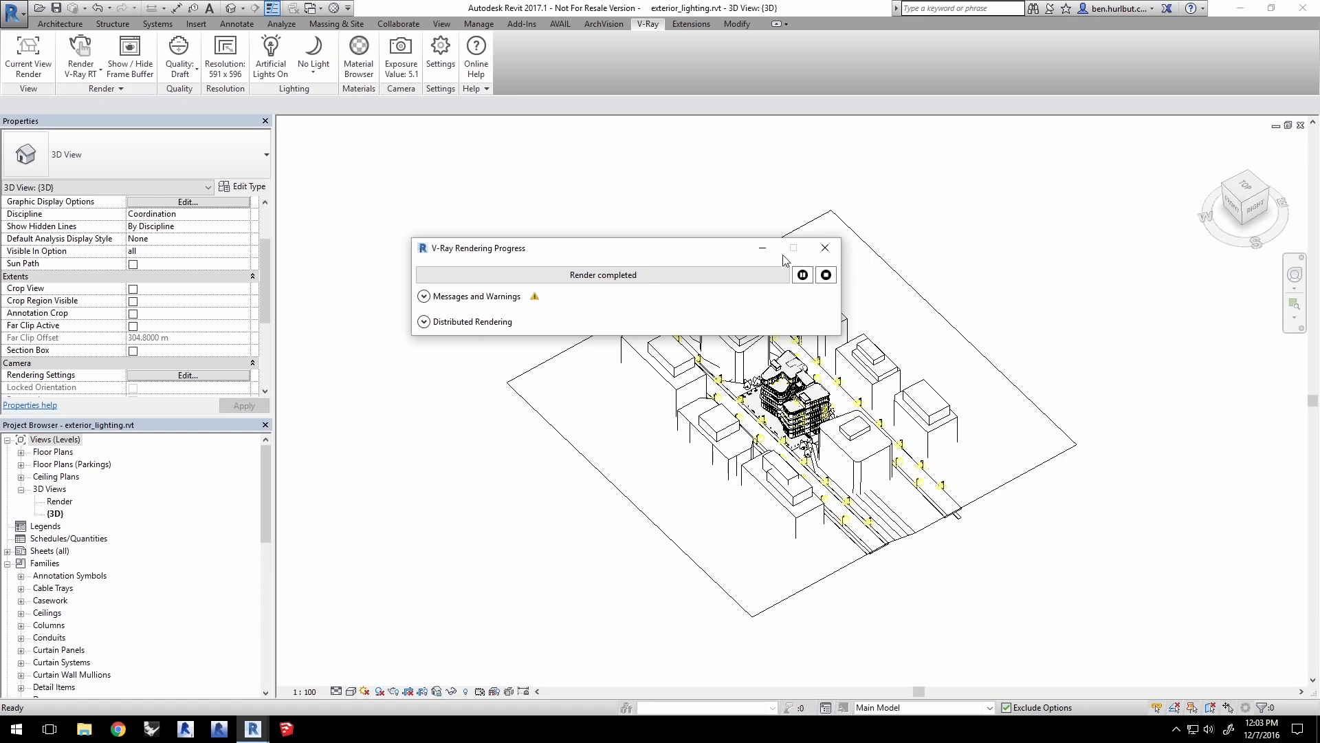
click(825, 247)
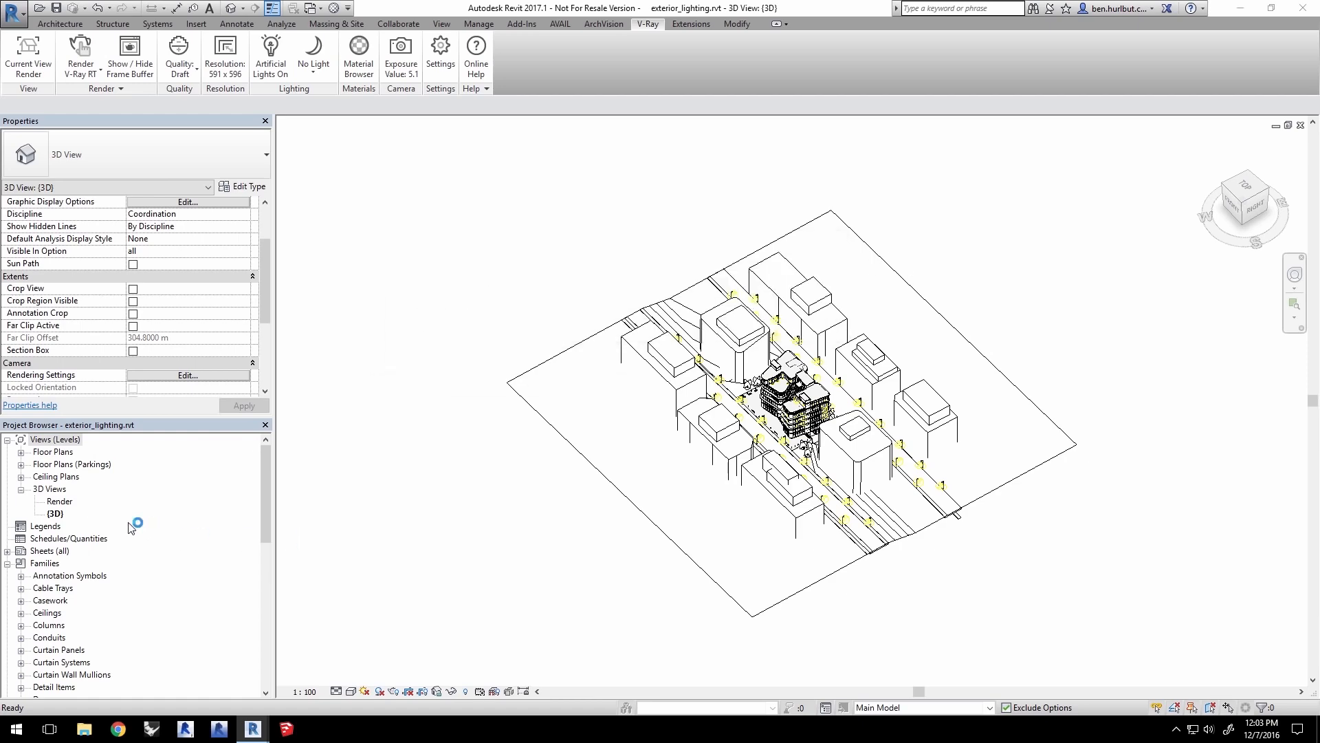
double_click(60, 501)
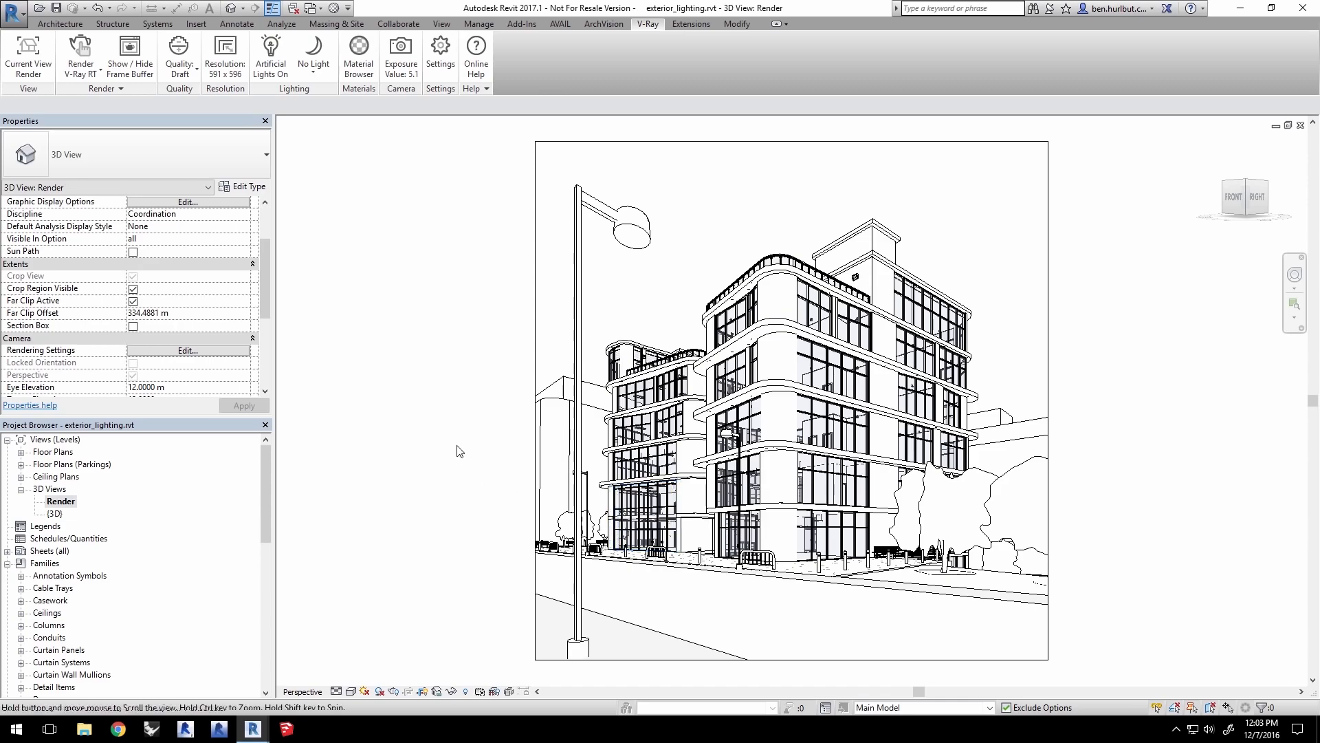
Step: Check the light group assignments of an upper-floor linear box ceiling light and a spot downlight behind the facade glazing
scroll(609, 388, up, 5)
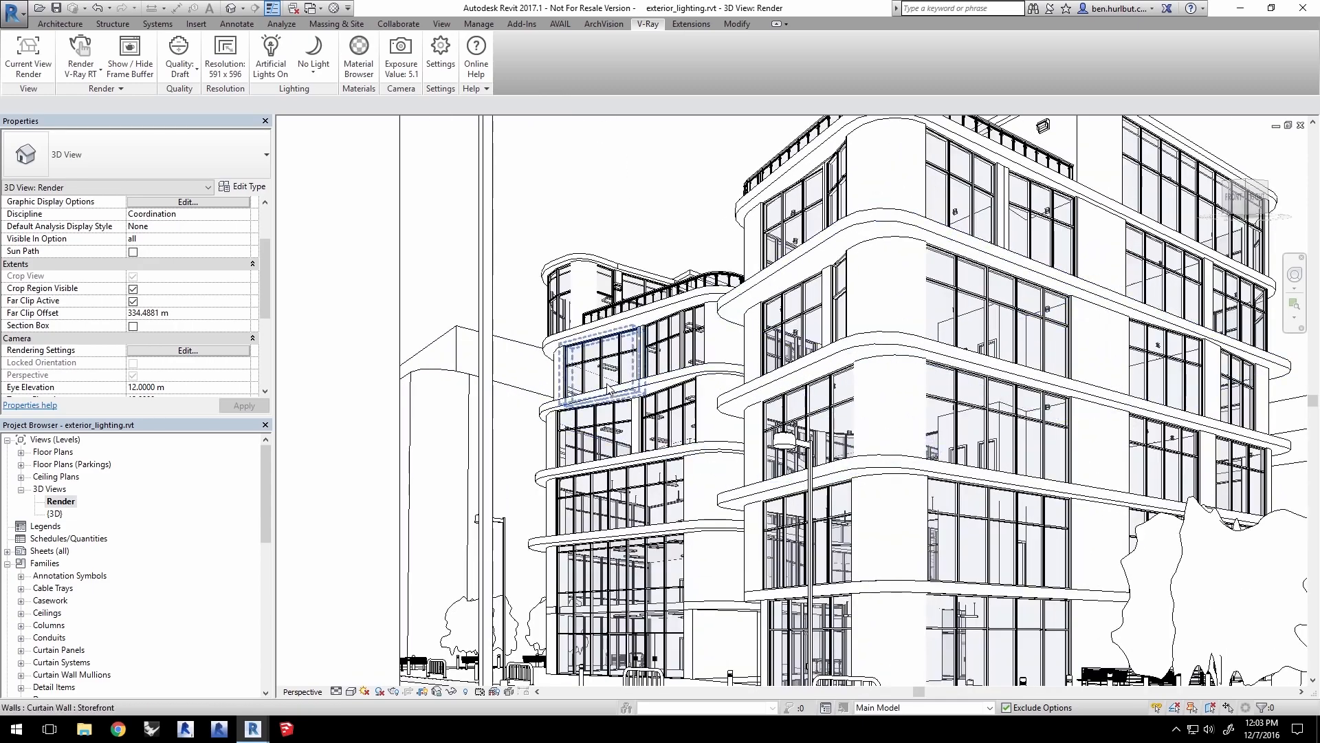
scroll(609, 389, up, 5)
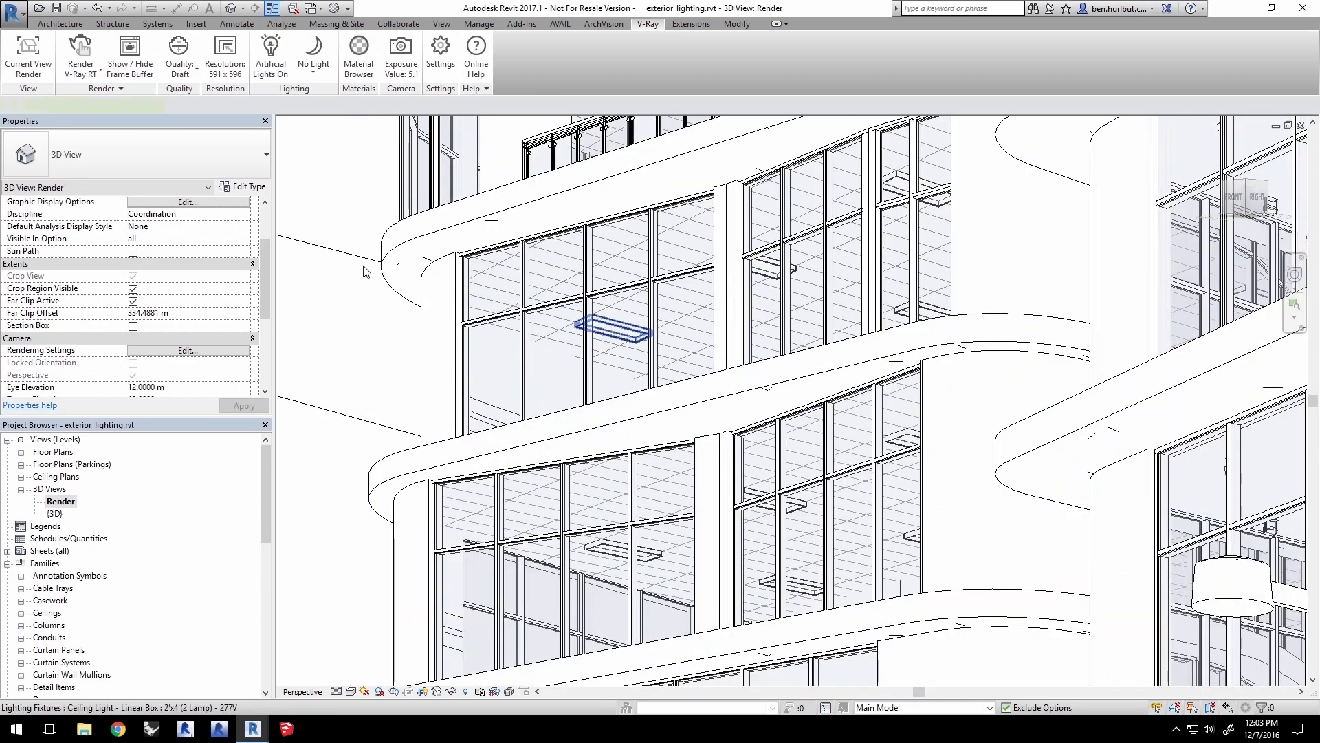
click(365, 271)
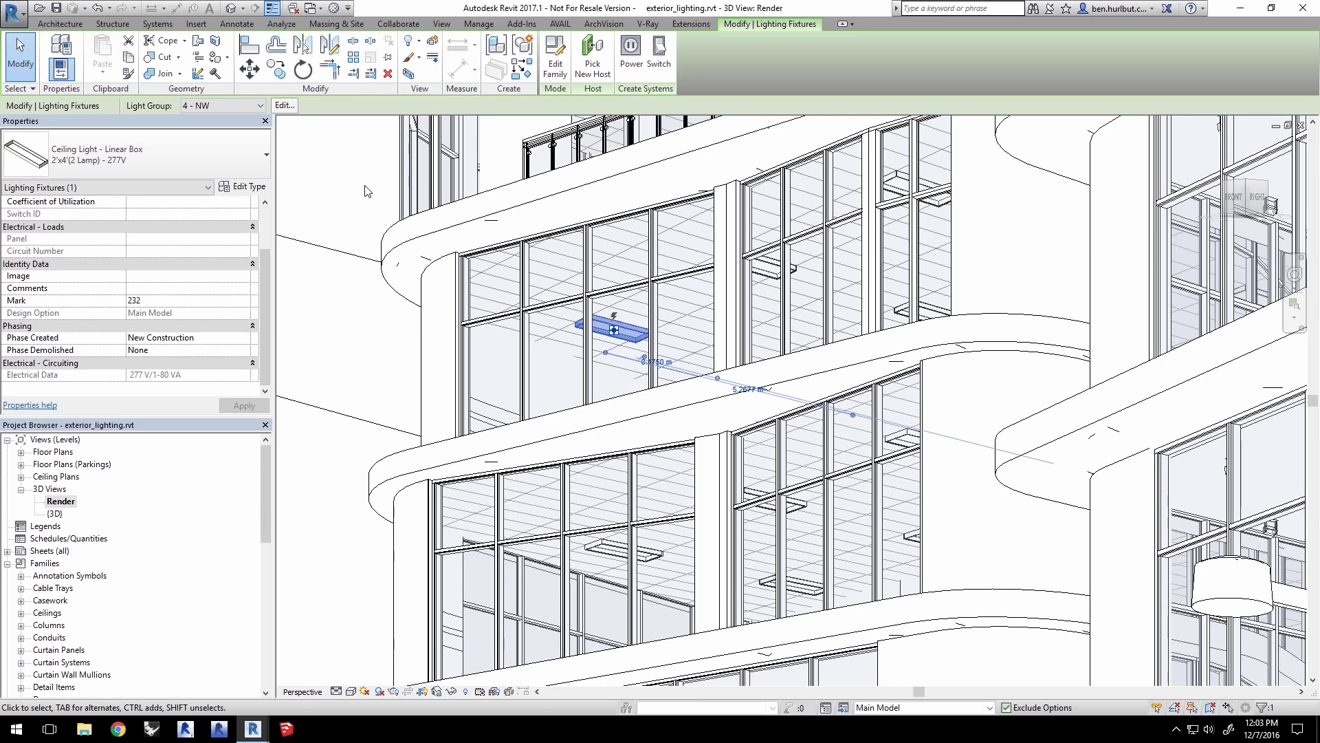
middle_drag(1126, 509, 634, 293)
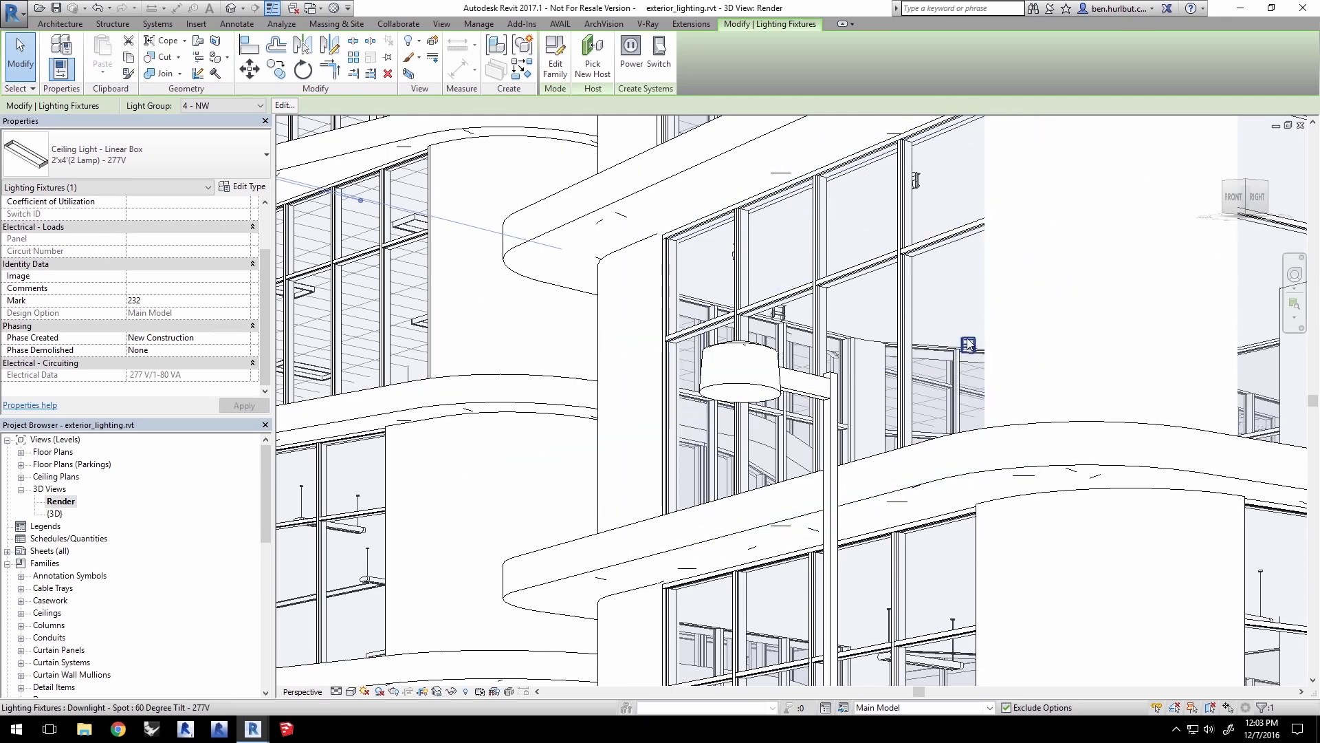
click(939, 339)
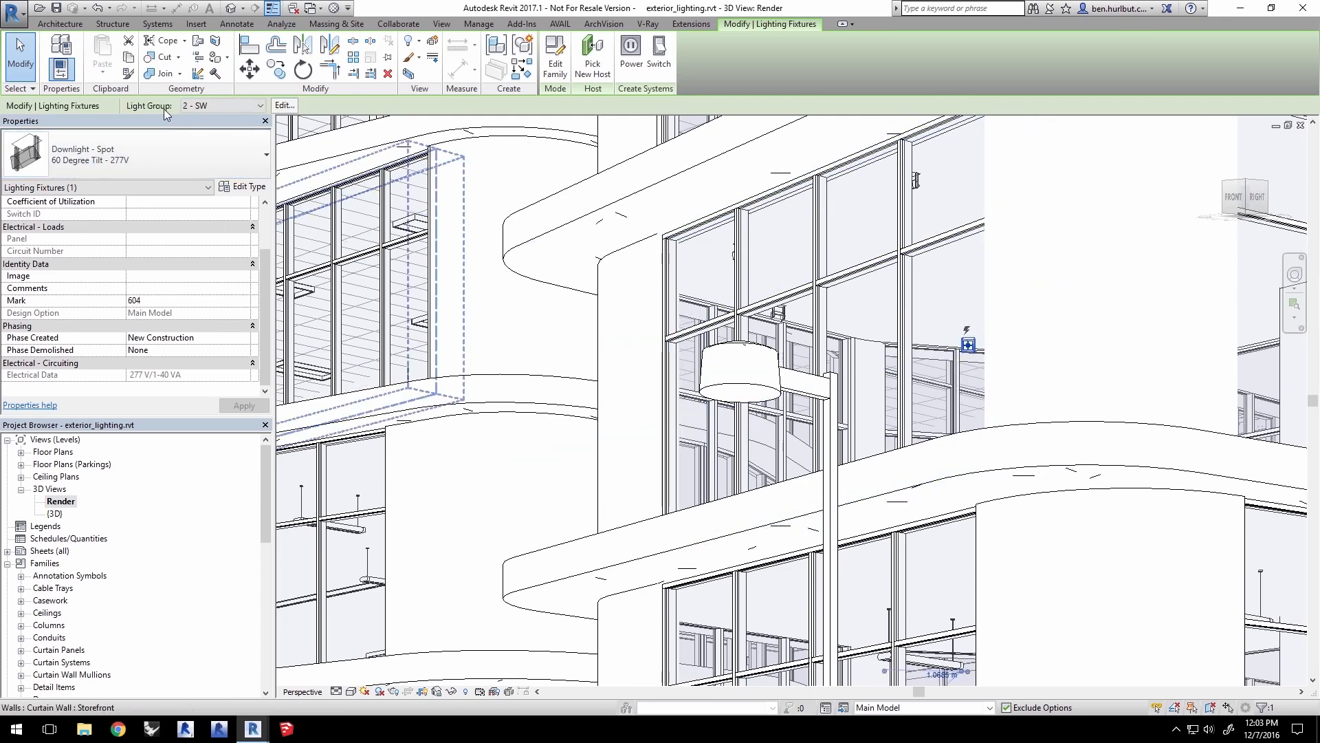
key(Escape)
scroll(655, 387, down, 4)
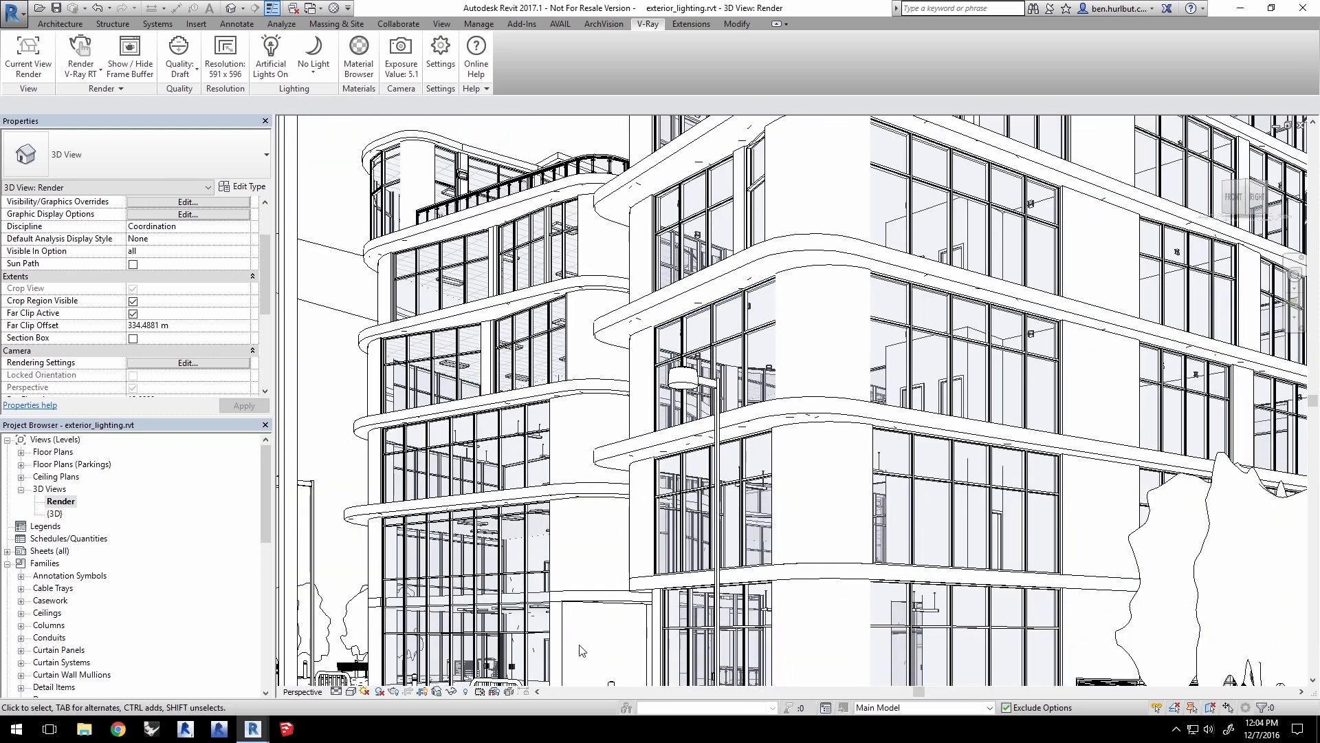
Step: Set the Render view's lighting scheme to Exterior: Sun and Artificial and open its artificial lights list
click(392, 691)
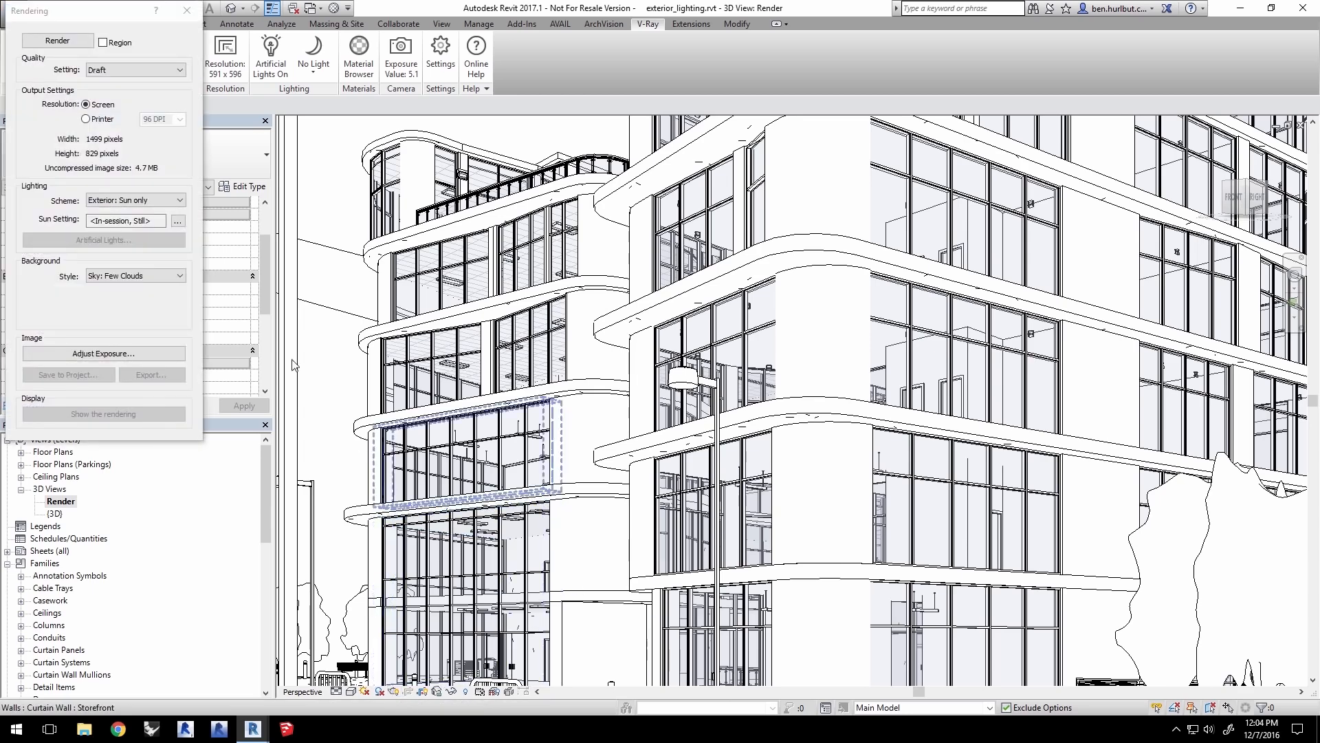
click(137, 200)
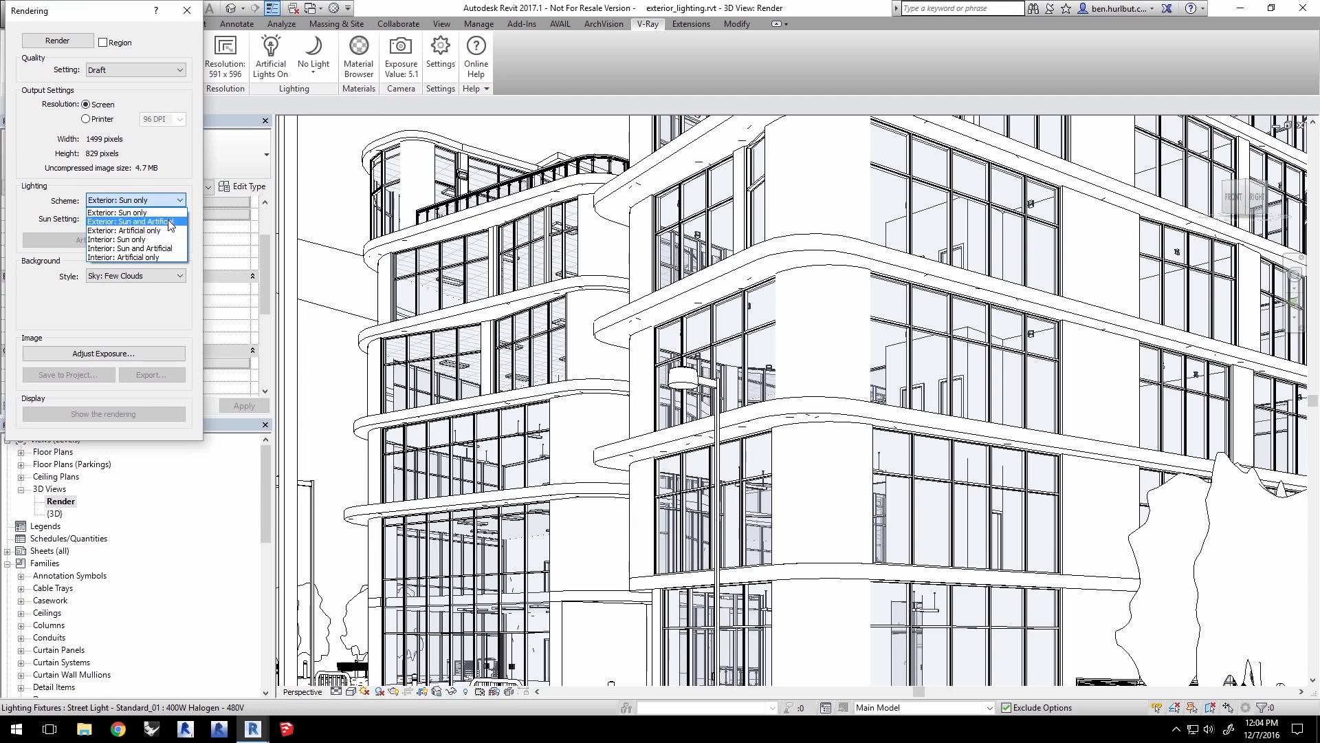
click(167, 220)
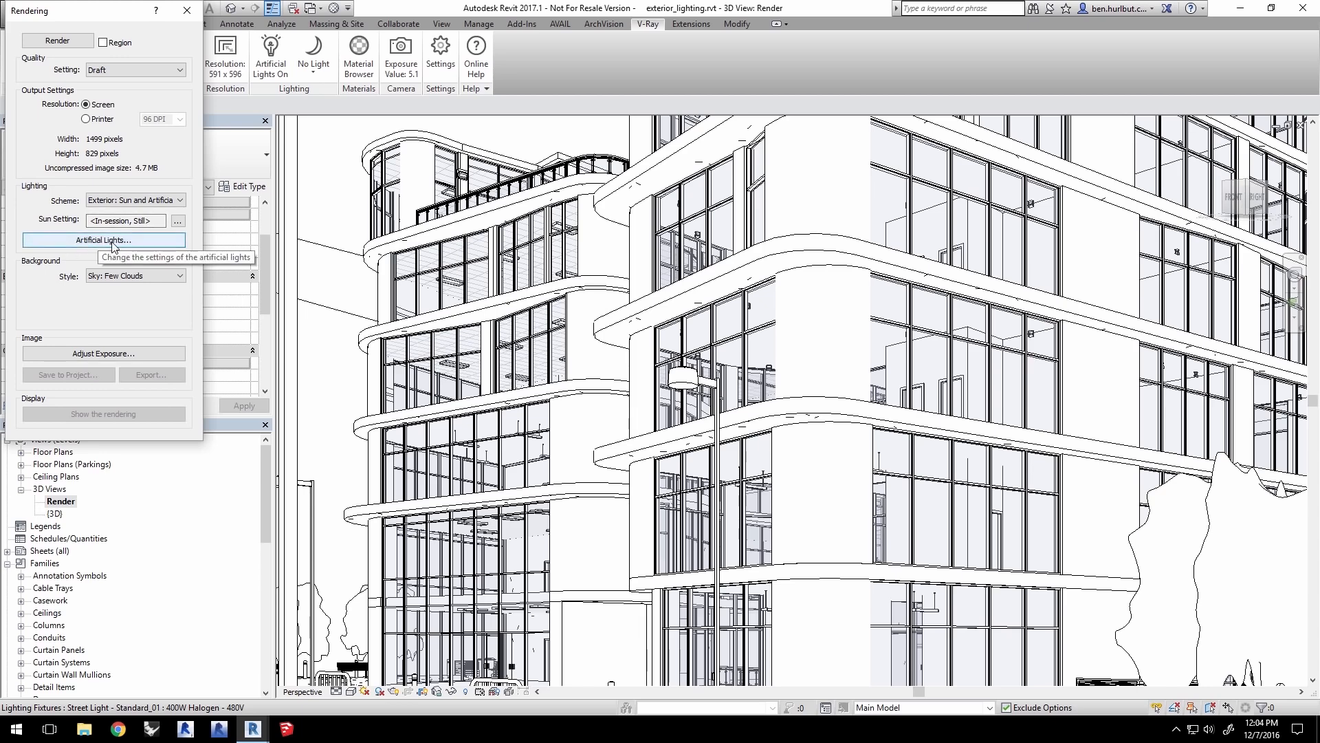
click(114, 244)
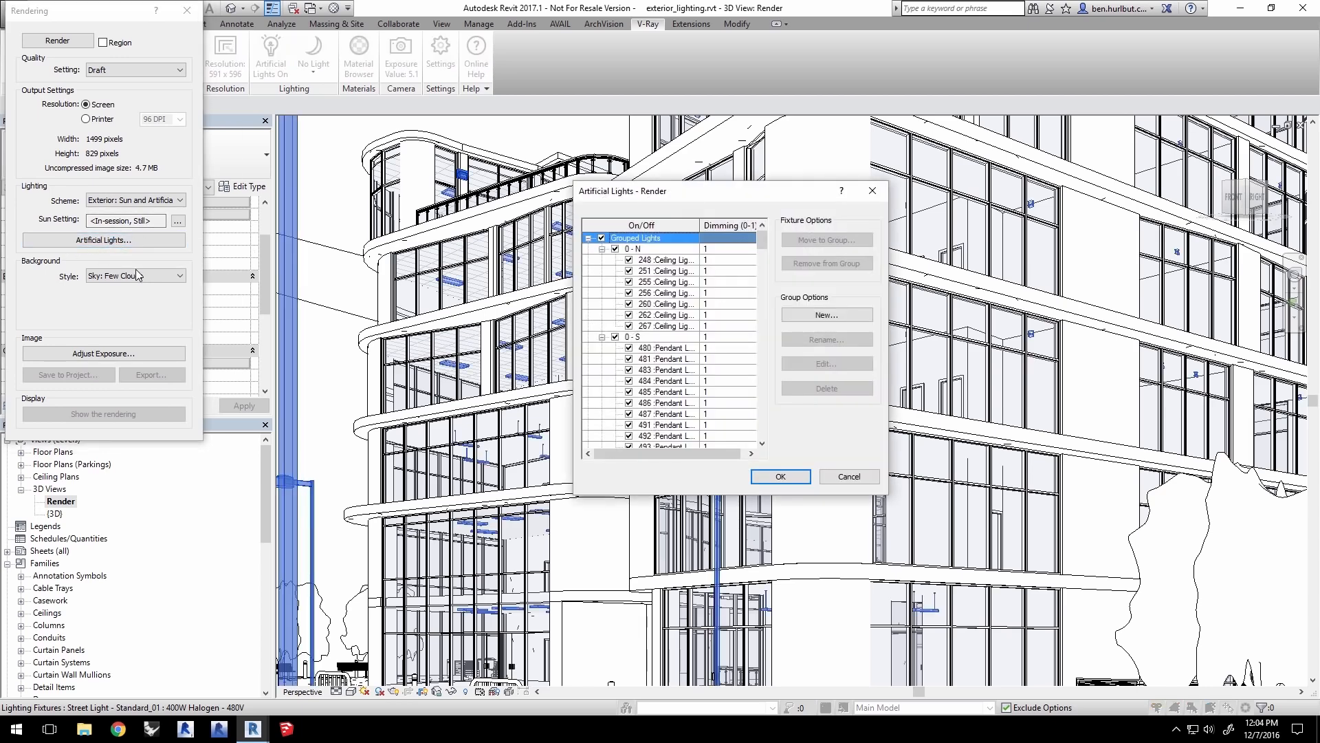
drag(705, 199, 705, 133)
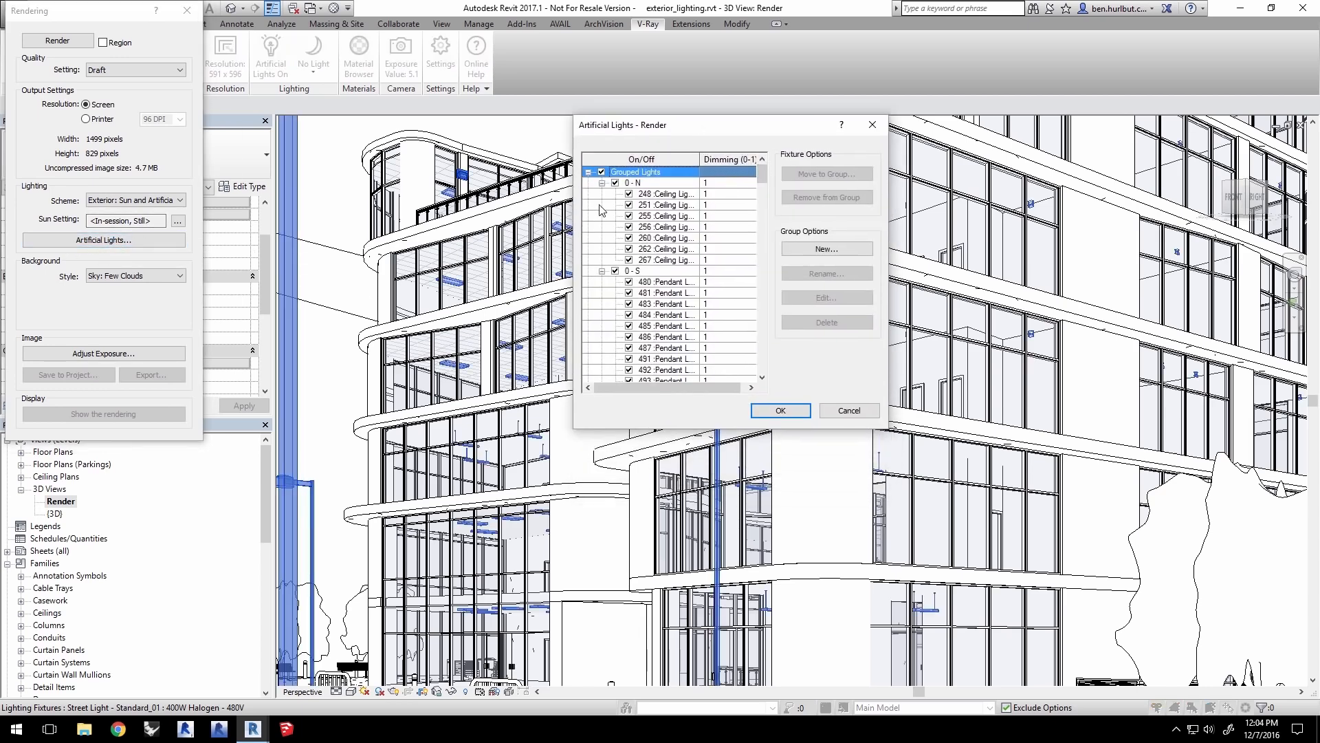
Step: Collapse the fixture lists of all light groups, from 0 - N through Street Lights, so only group names are listed
click(602, 183)
click(602, 194)
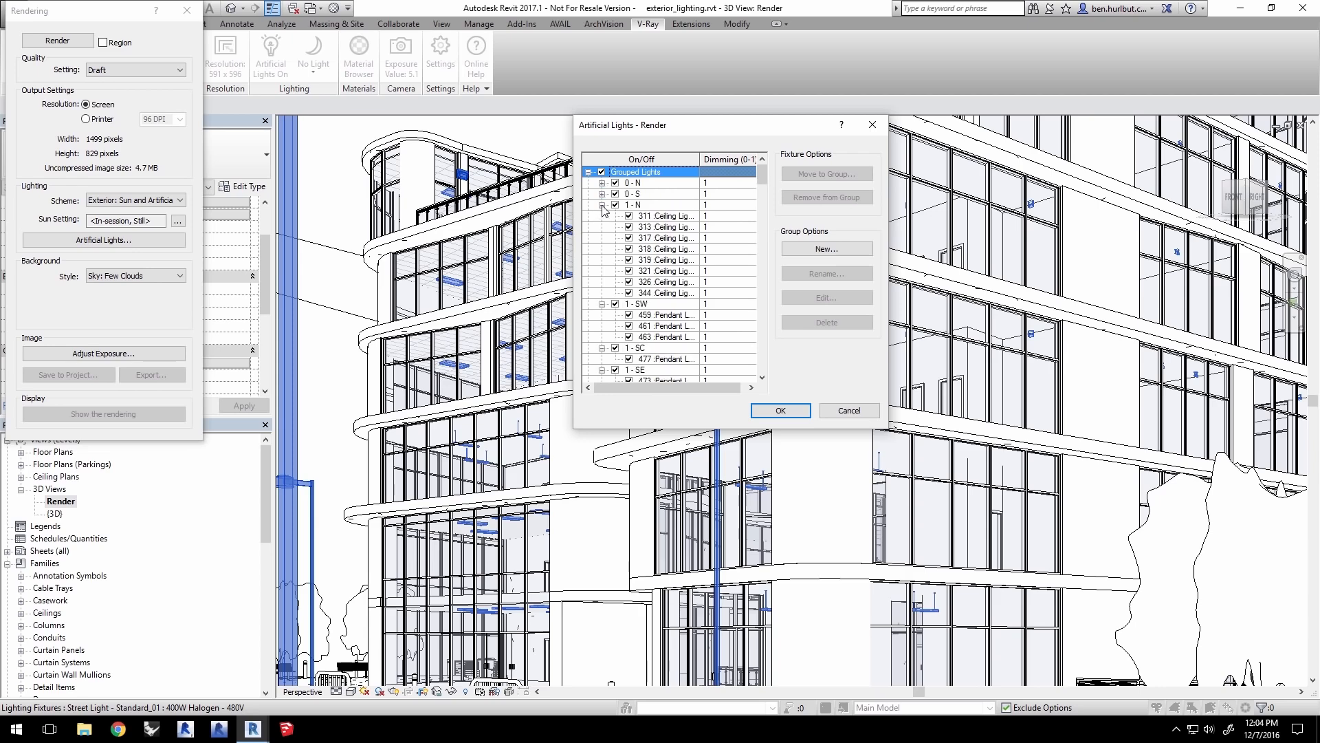
click(601, 205)
click(602, 215)
click(602, 226)
click(602, 238)
click(602, 248)
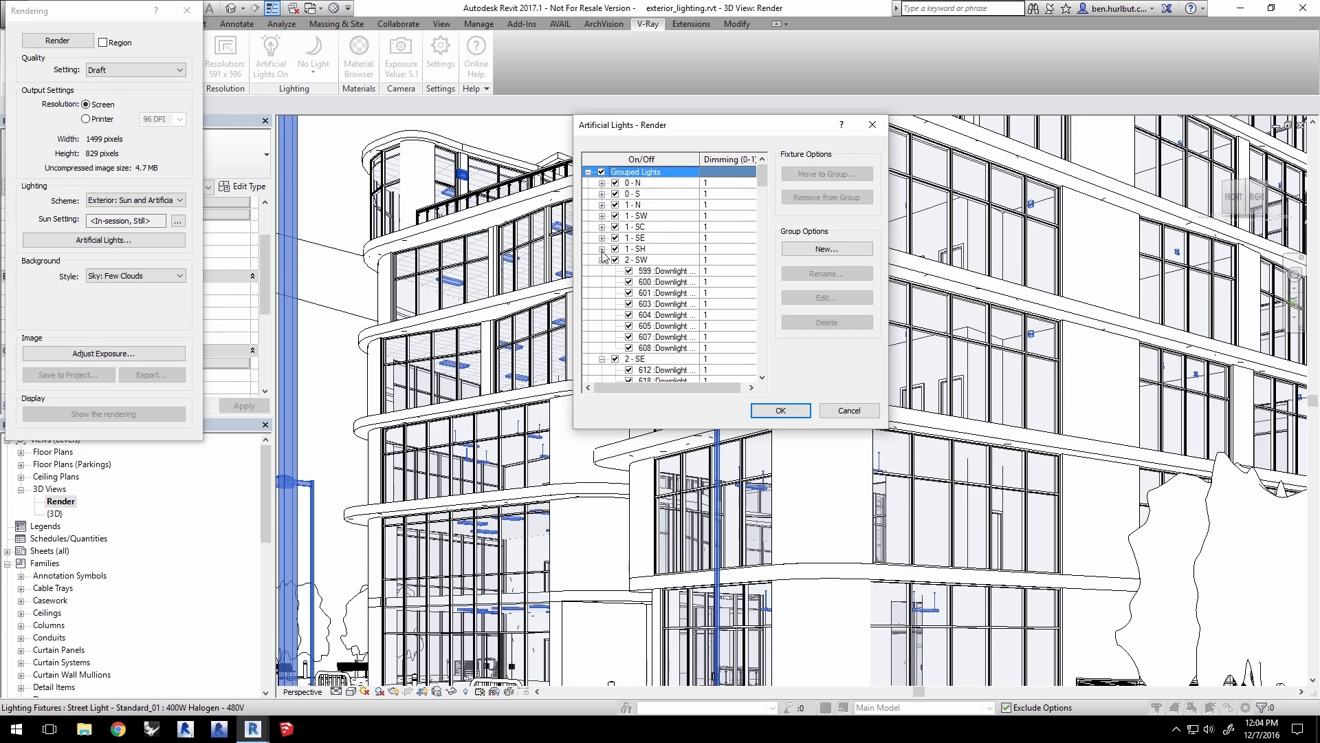
click(602, 259)
click(604, 271)
click(602, 282)
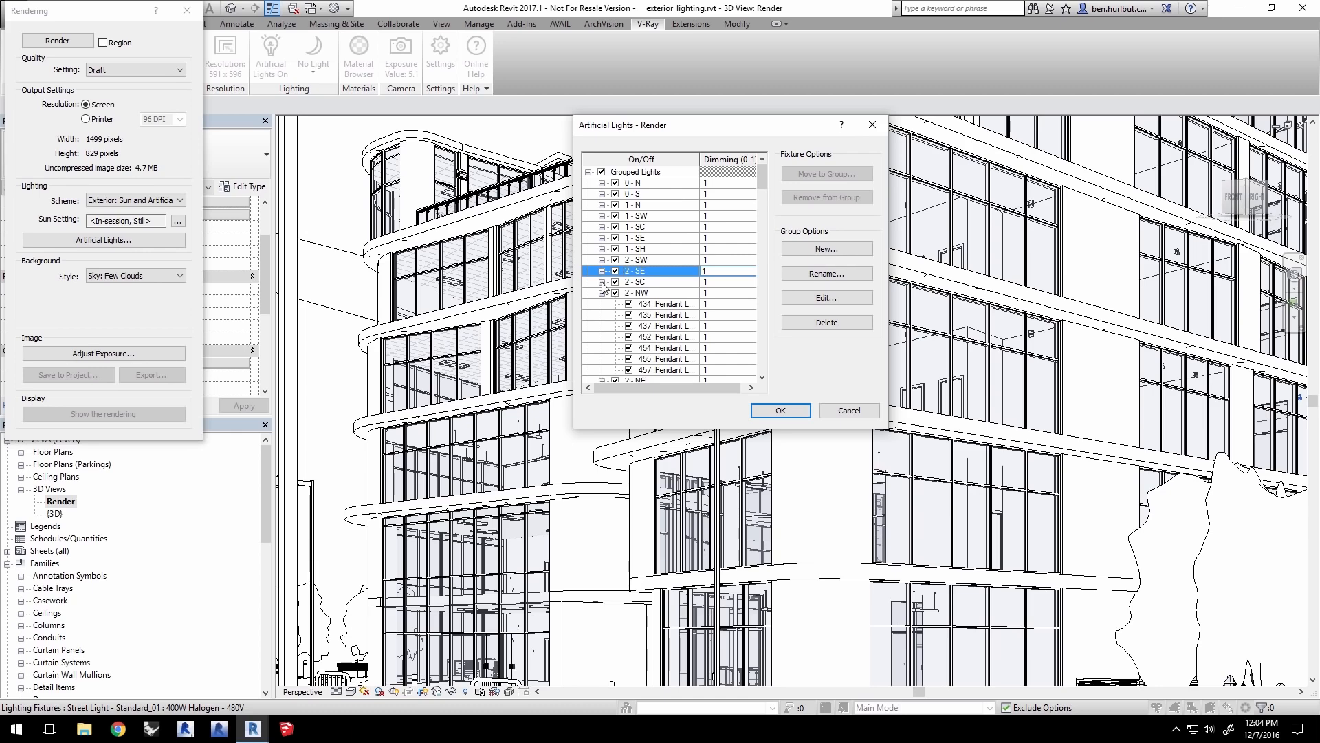
click(602, 293)
click(602, 303)
click(603, 314)
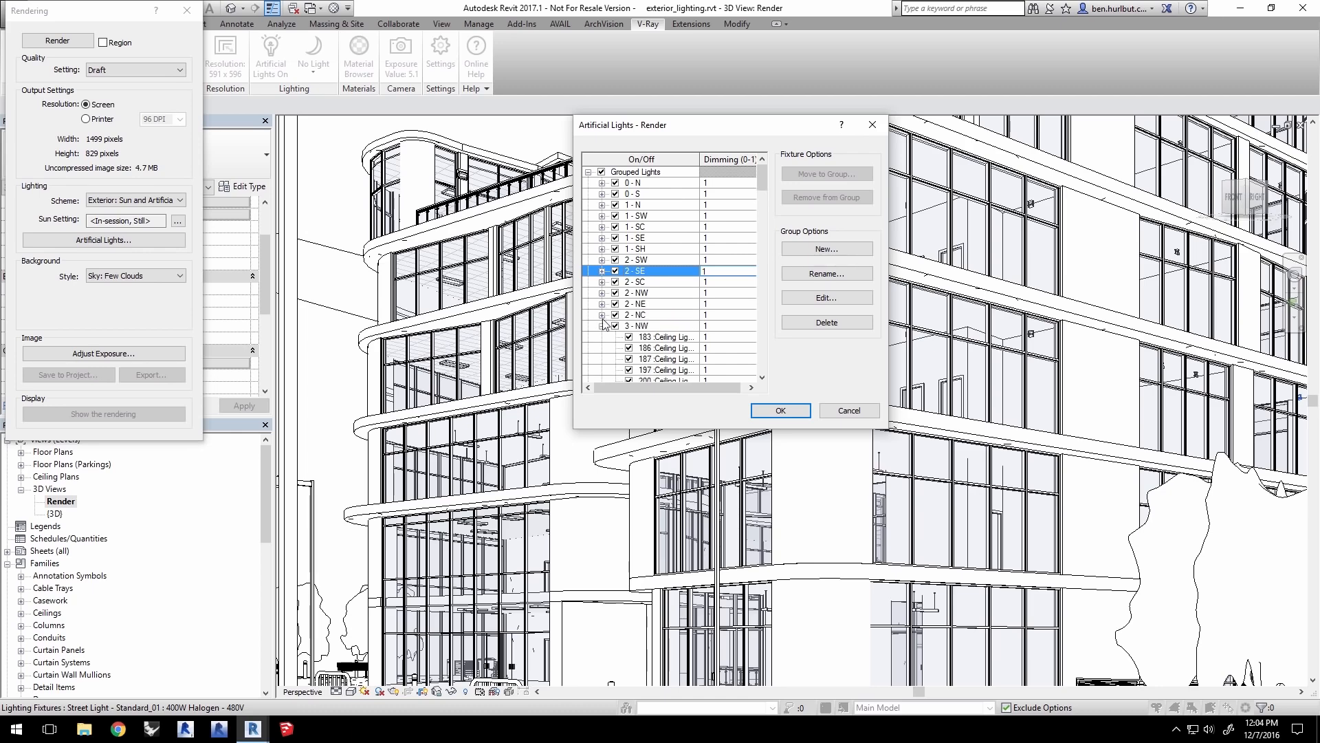
click(602, 325)
scroll(607, 318, down, 1)
click(602, 303)
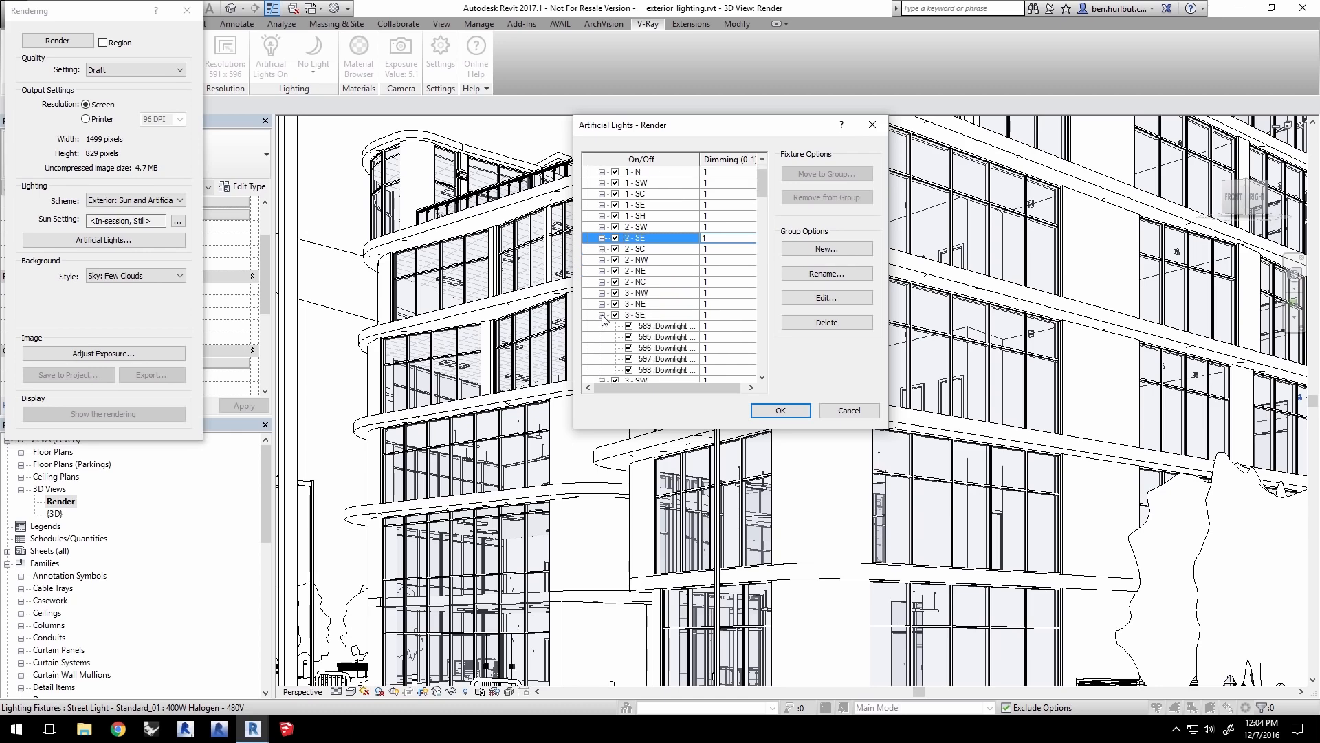
click(603, 315)
scroll(605, 316, down, 2)
click(603, 281)
click(602, 293)
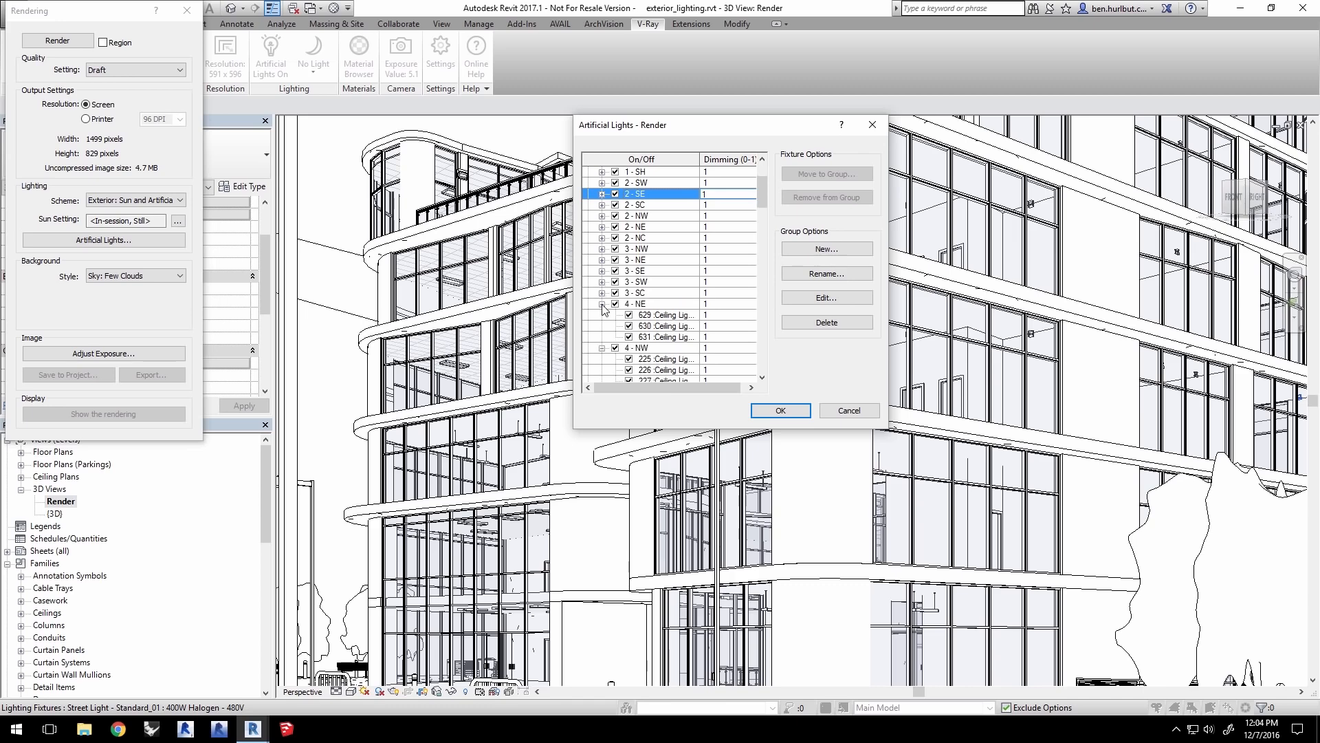
click(602, 304)
click(602, 315)
click(603, 325)
click(602, 336)
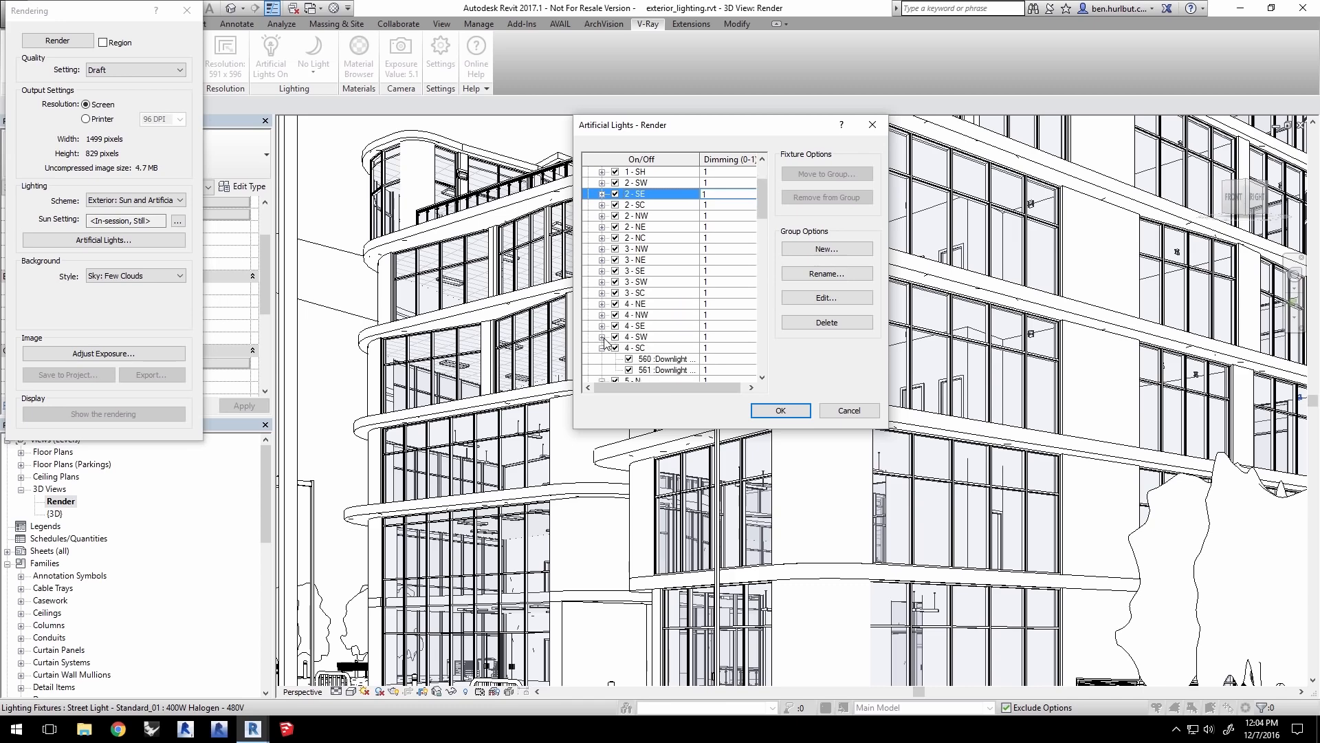
scroll(605, 334, down, 1)
click(603, 314)
click(603, 326)
scroll(605, 324, down, 1)
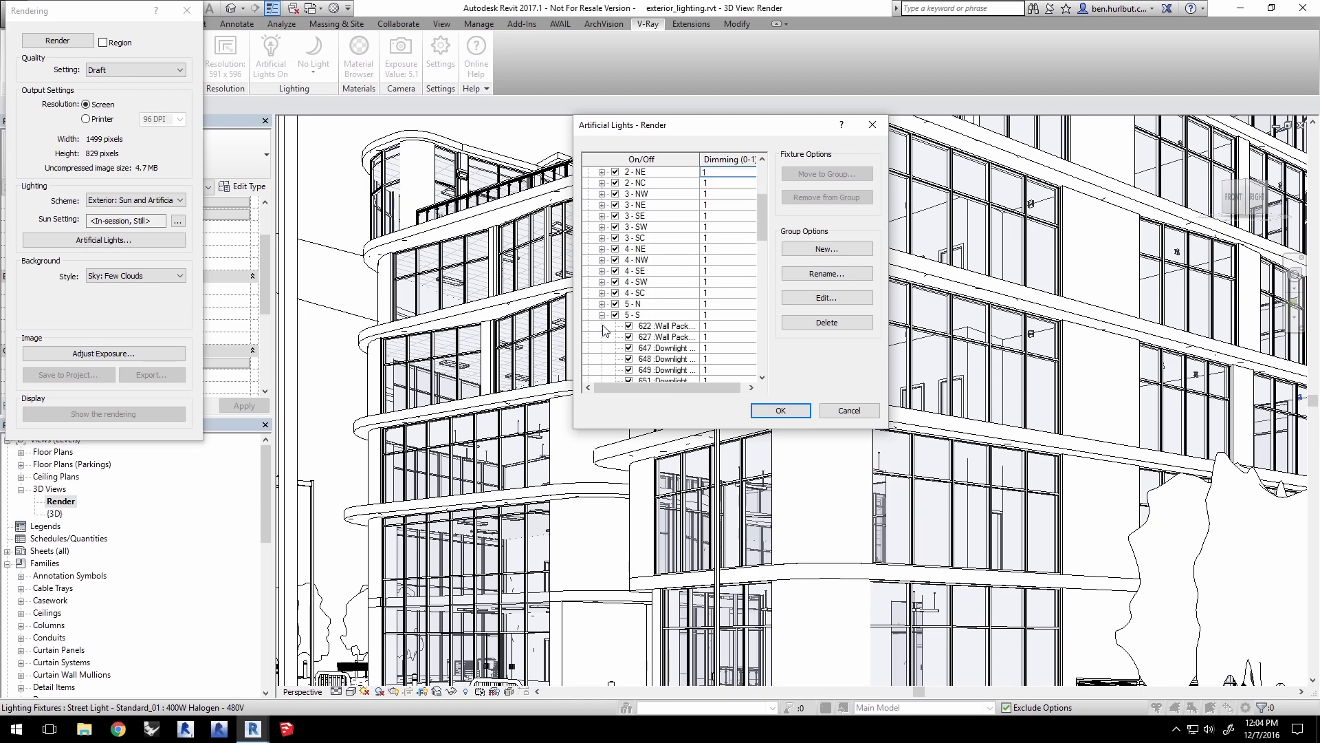
click(602, 314)
click(602, 325)
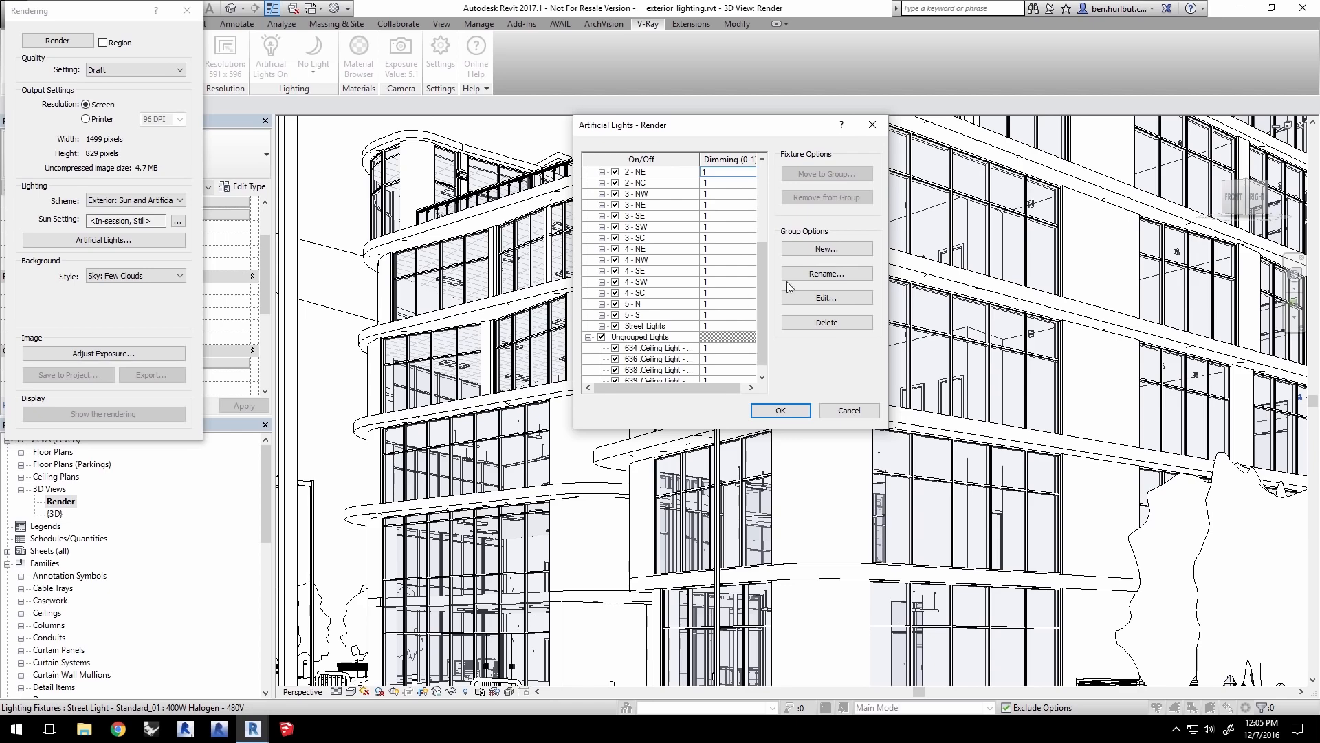
Step: Switch off the light groups 0 - N, 2 - SE, 2 - SC, 2 - NE and 2 - NC
scroll(679, 270, up, 4)
scroll(679, 269, up, 1)
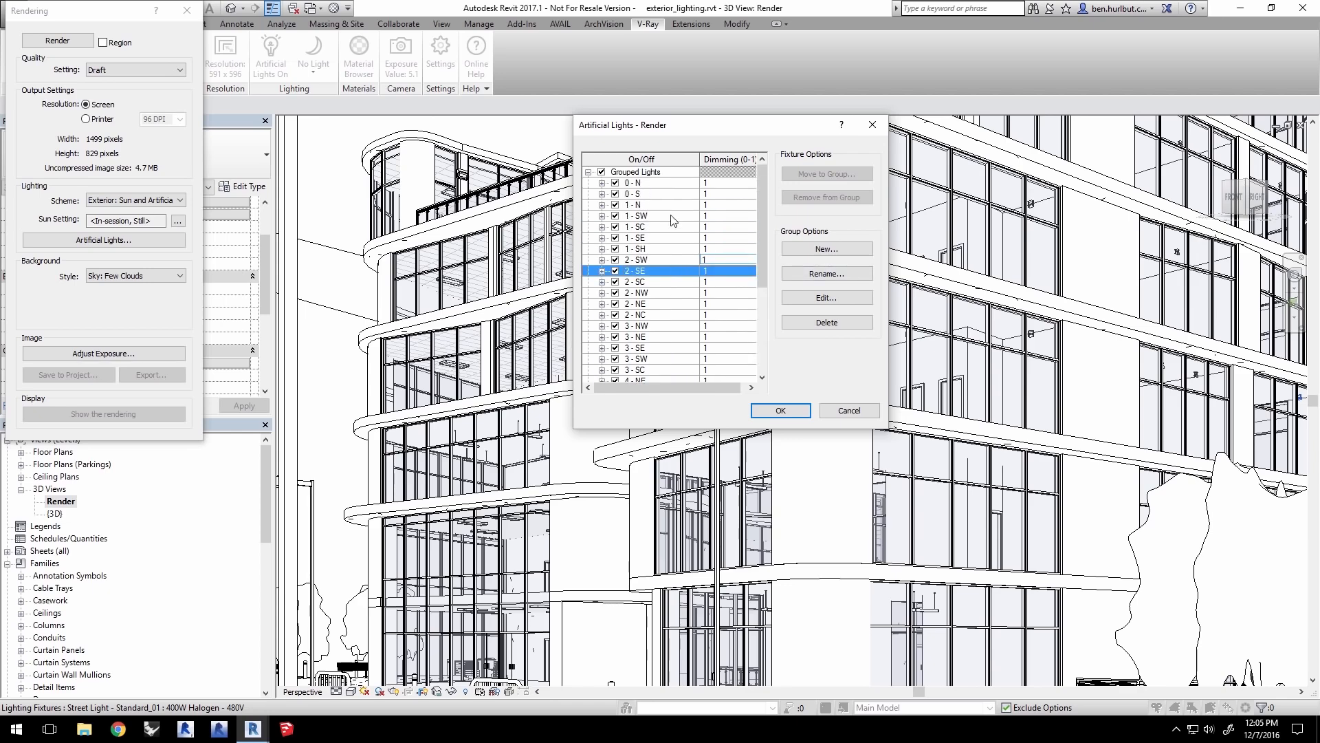
click(615, 184)
click(614, 183)
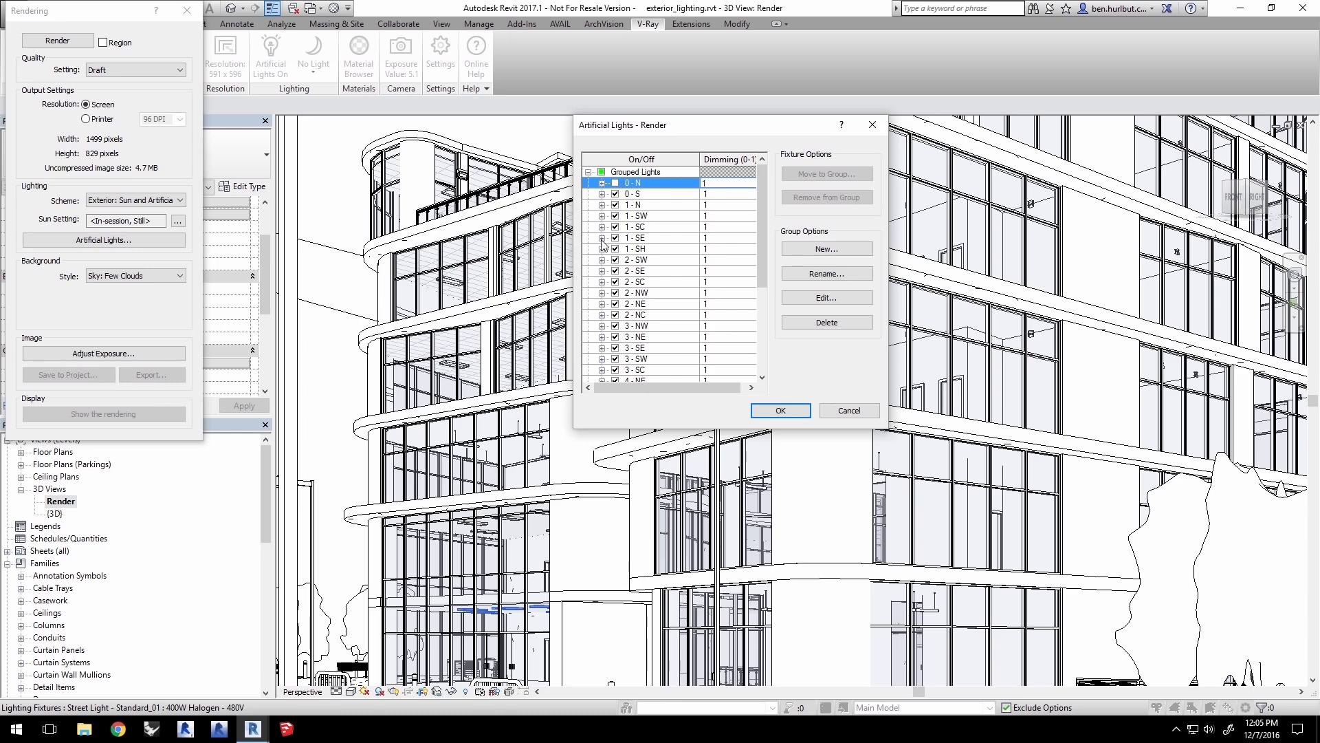
click(616, 271)
click(616, 282)
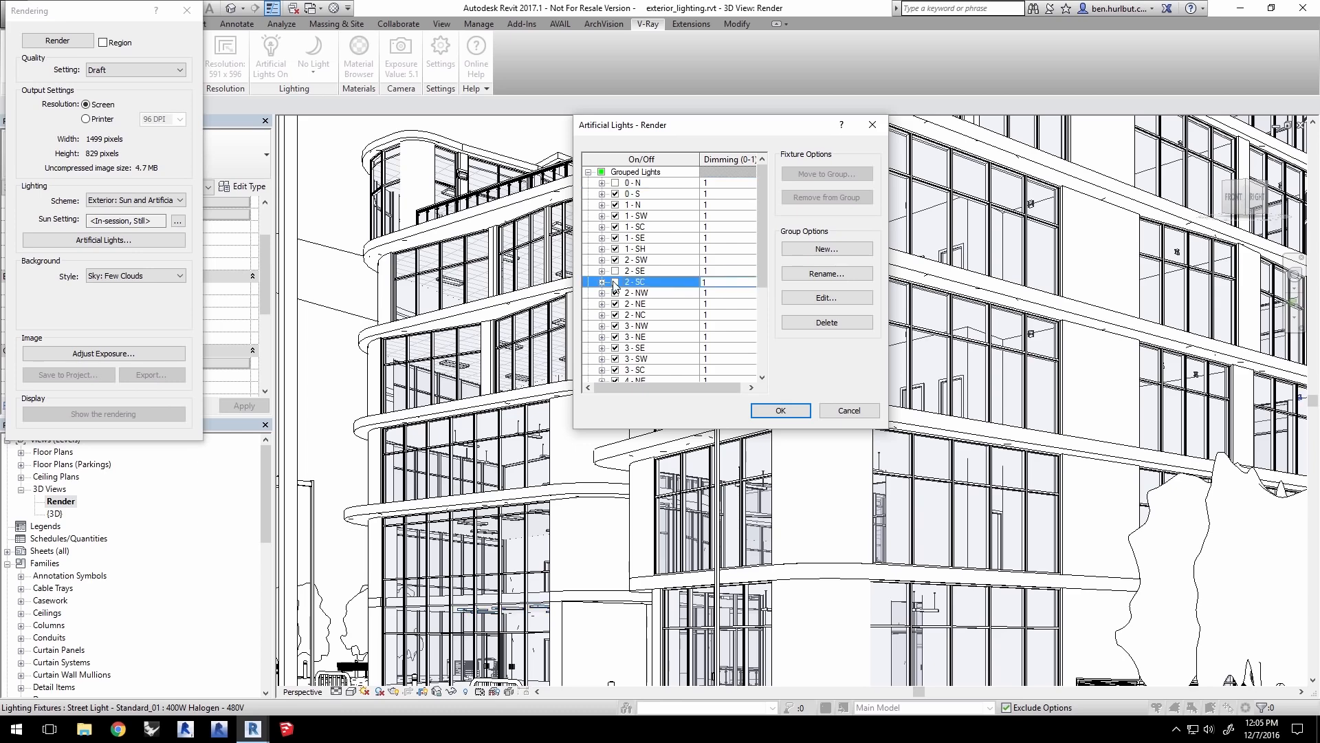
click(616, 304)
click(615, 315)
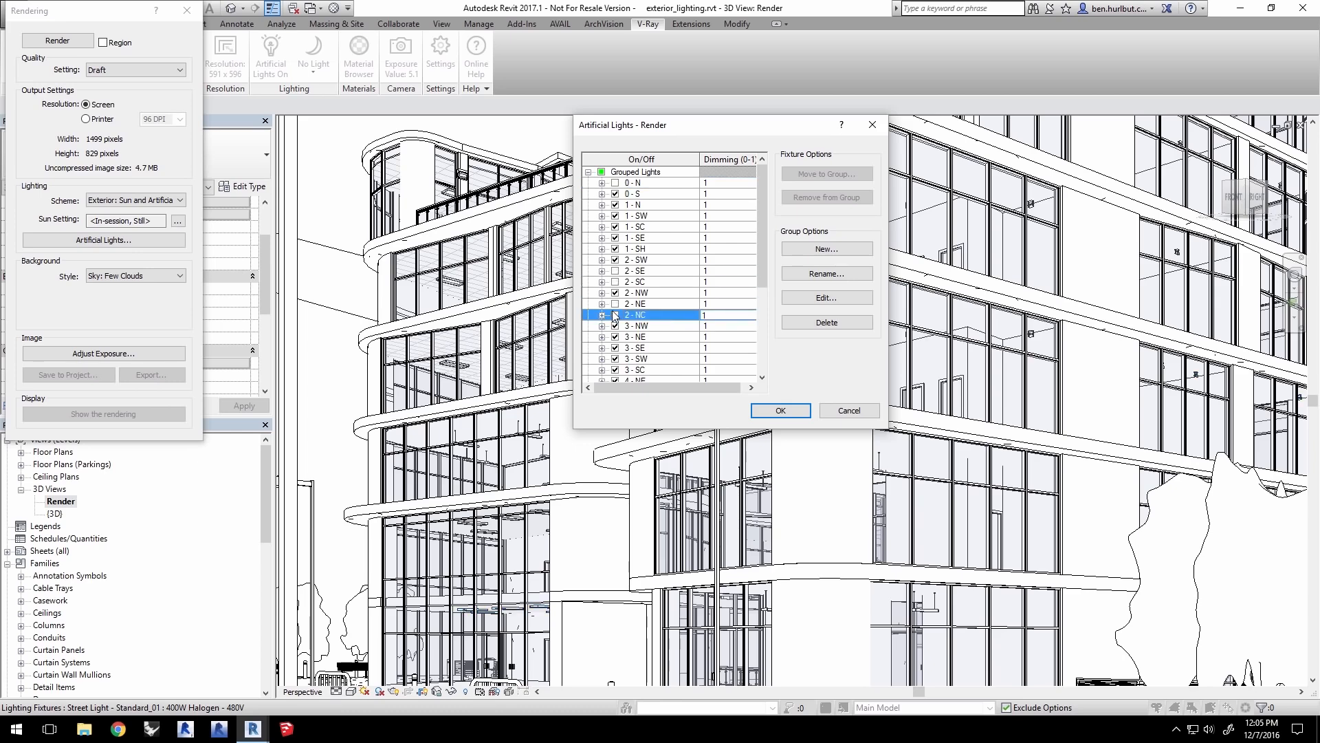
Step: Switch off the light groups 3 - NE, 3 - SW, 3 - SC, 4 - NE and 4 - SE, accept the changes and close the rendering settings
click(616, 337)
click(615, 359)
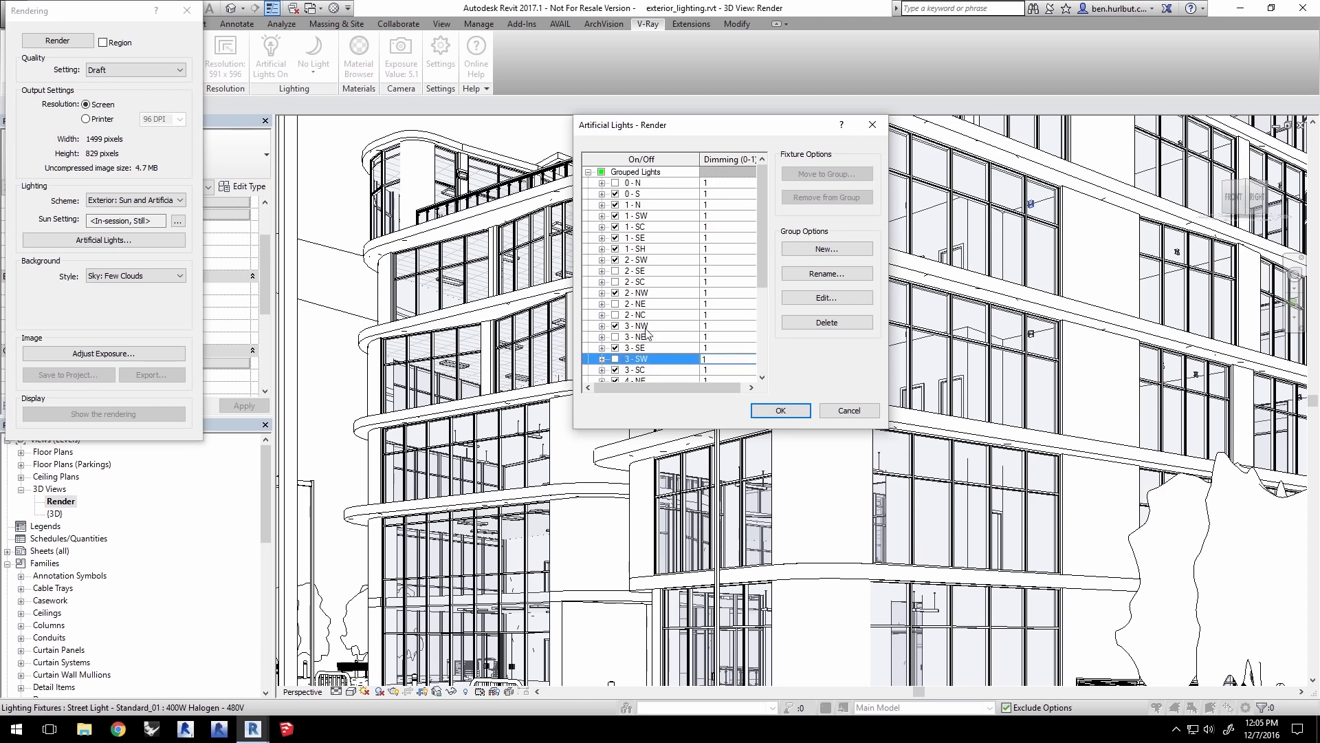
scroll(666, 307, down, 2)
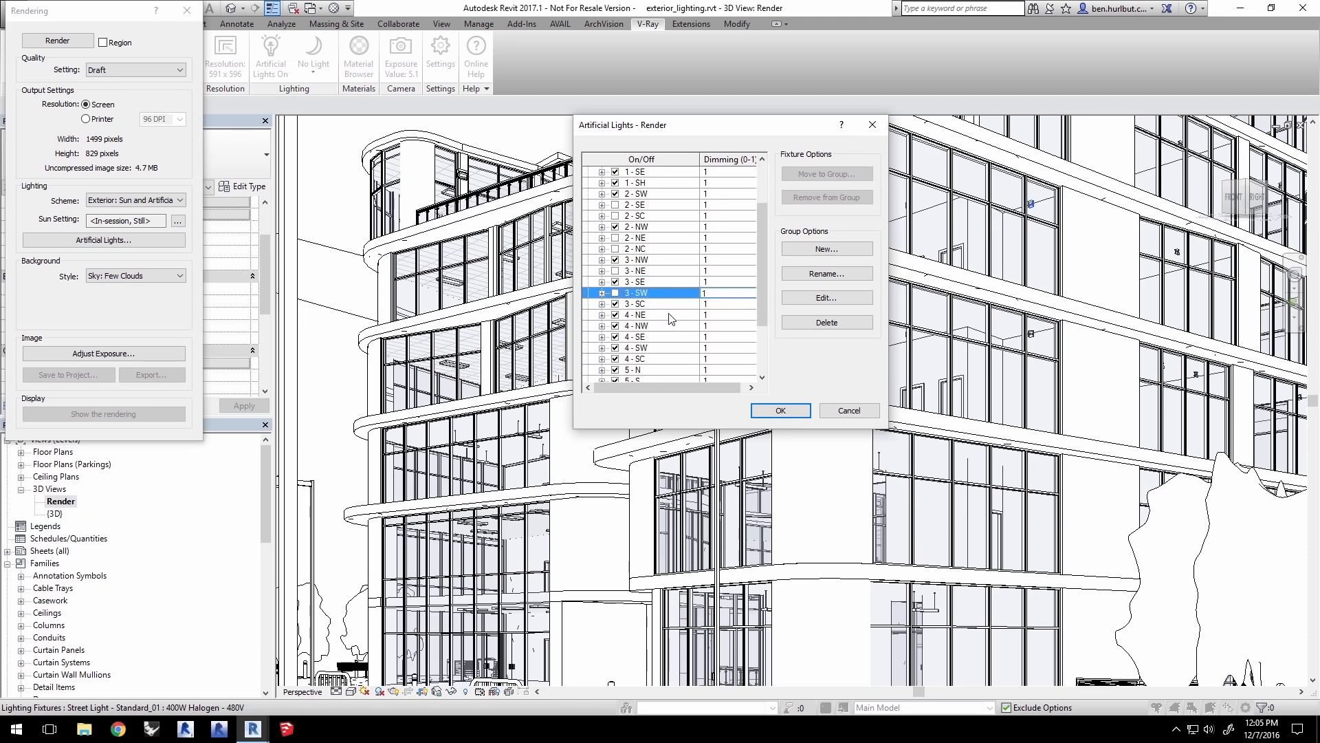
click(616, 303)
scroll(643, 328, down, 1)
click(616, 303)
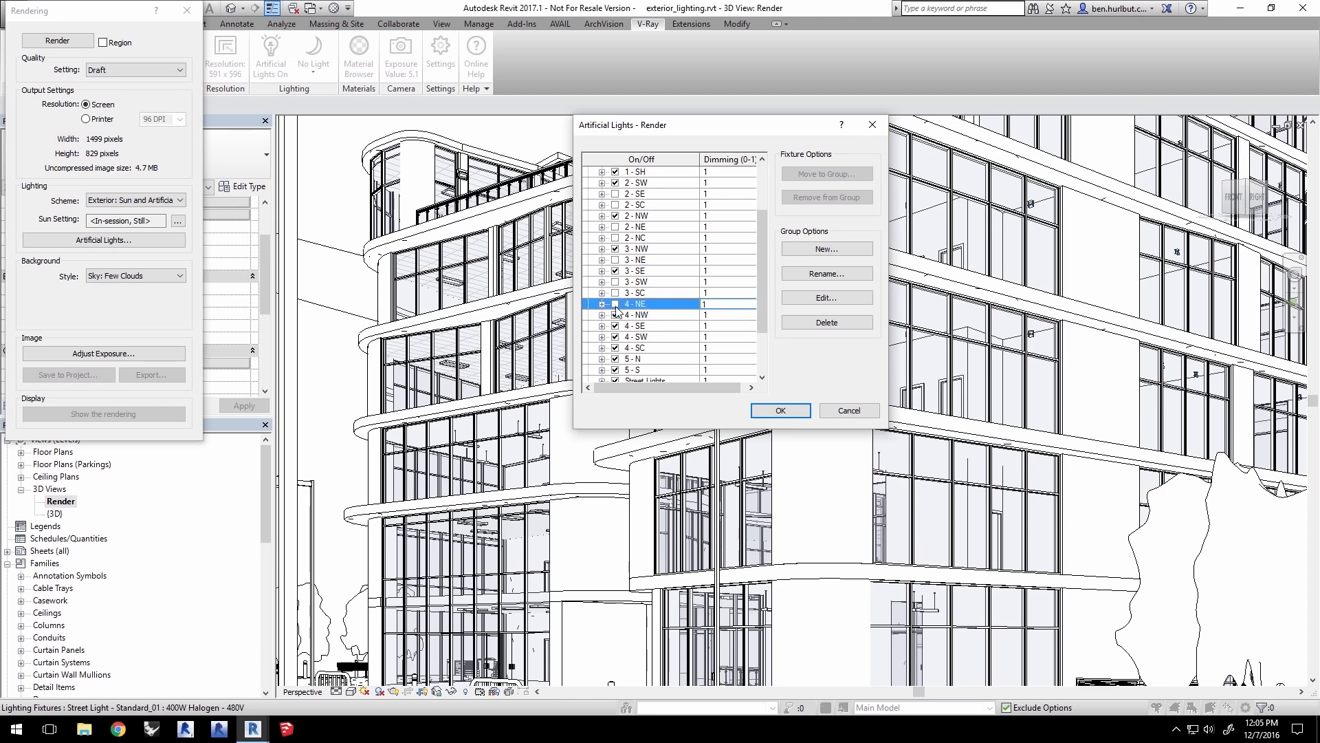
click(616, 325)
scroll(636, 324, down, 1)
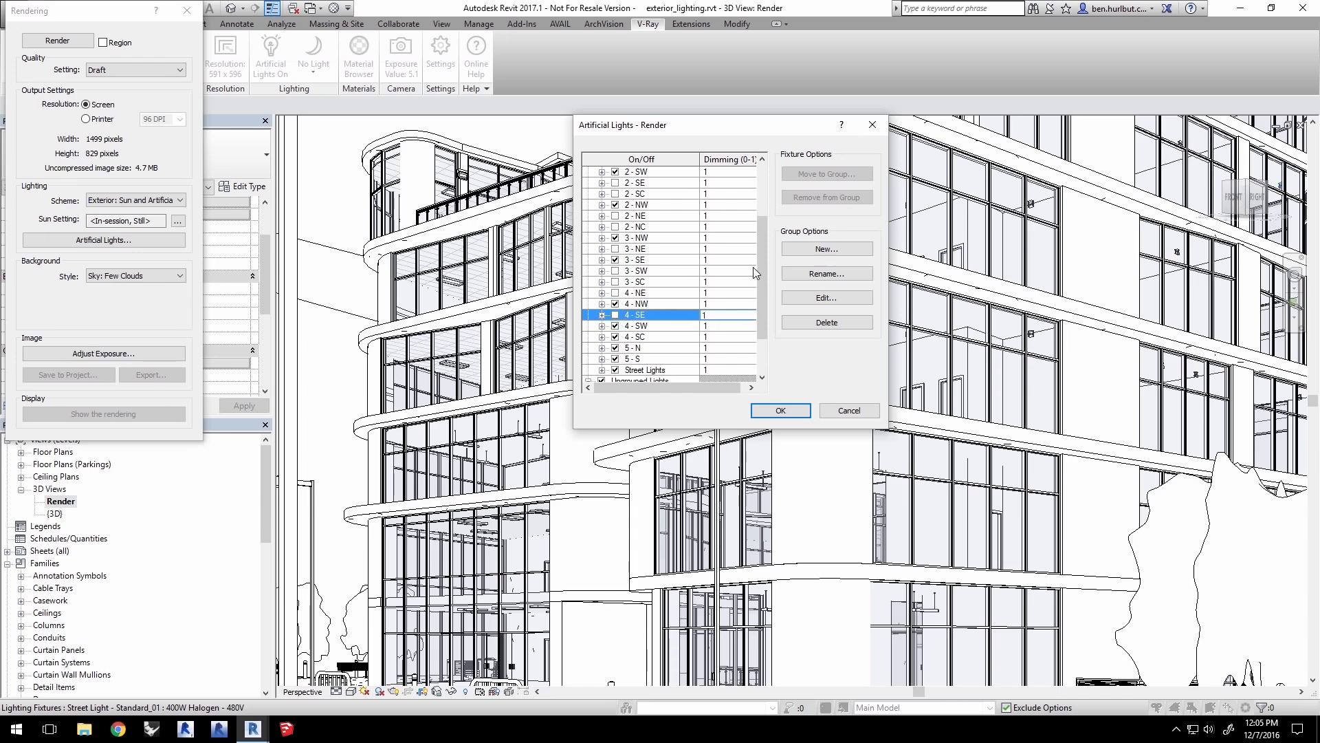
drag(763, 260, 766, 200)
click(794, 411)
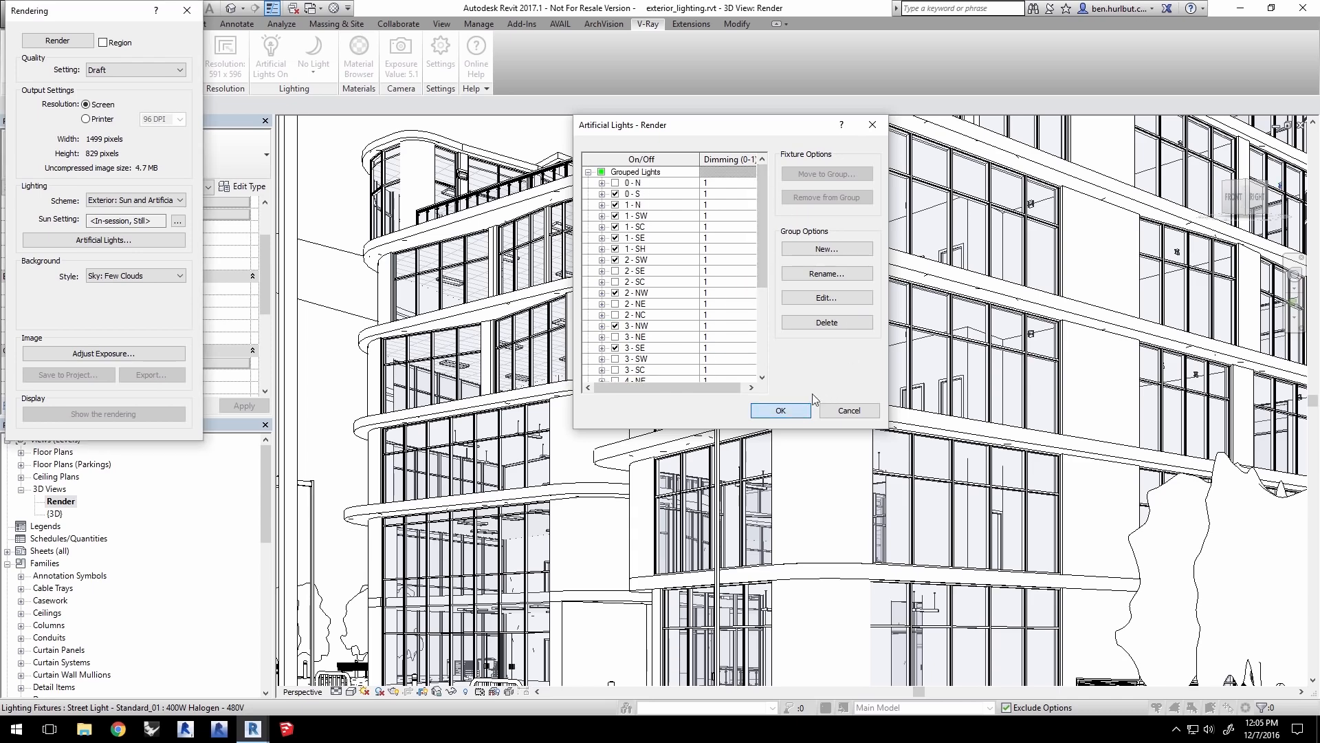
click(187, 11)
Step: Activate the {3D} view of exterior_lighting.rvt and bring the V-Ray frame buffer back up beside the model
click(311, 7)
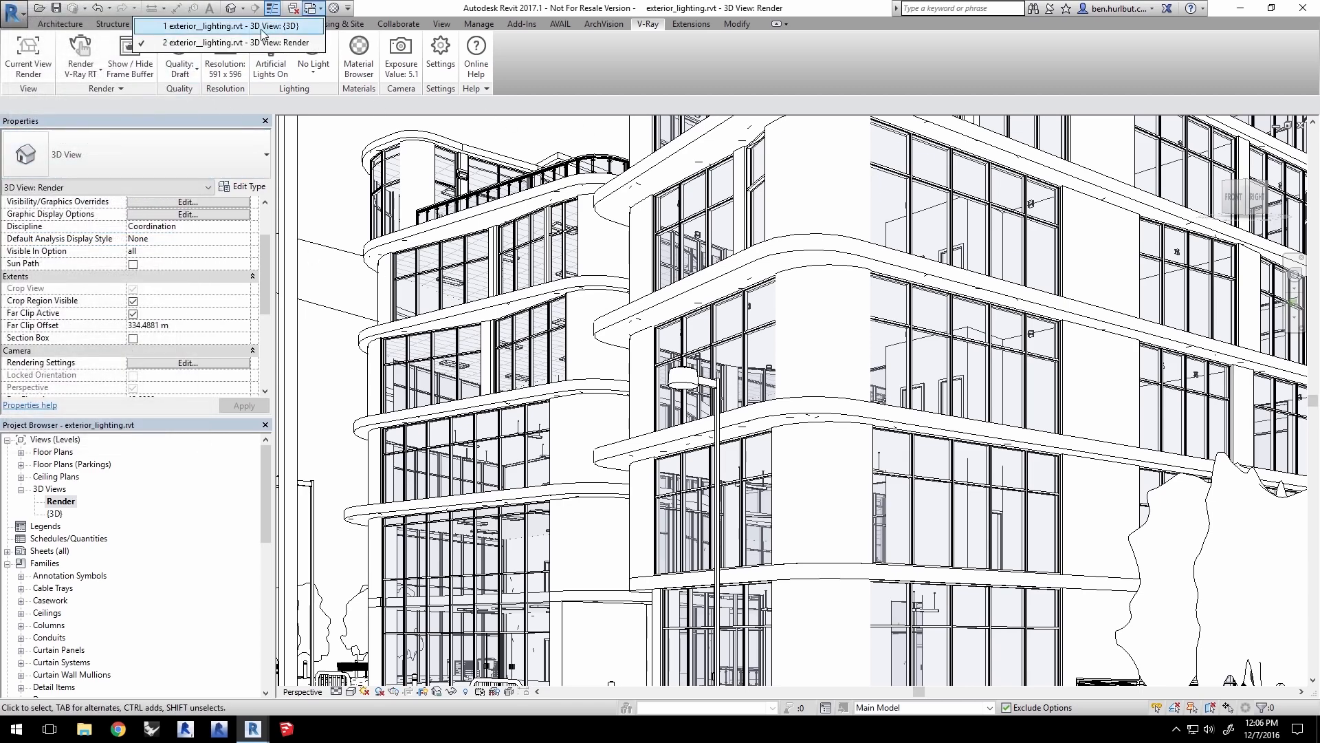
click(262, 28)
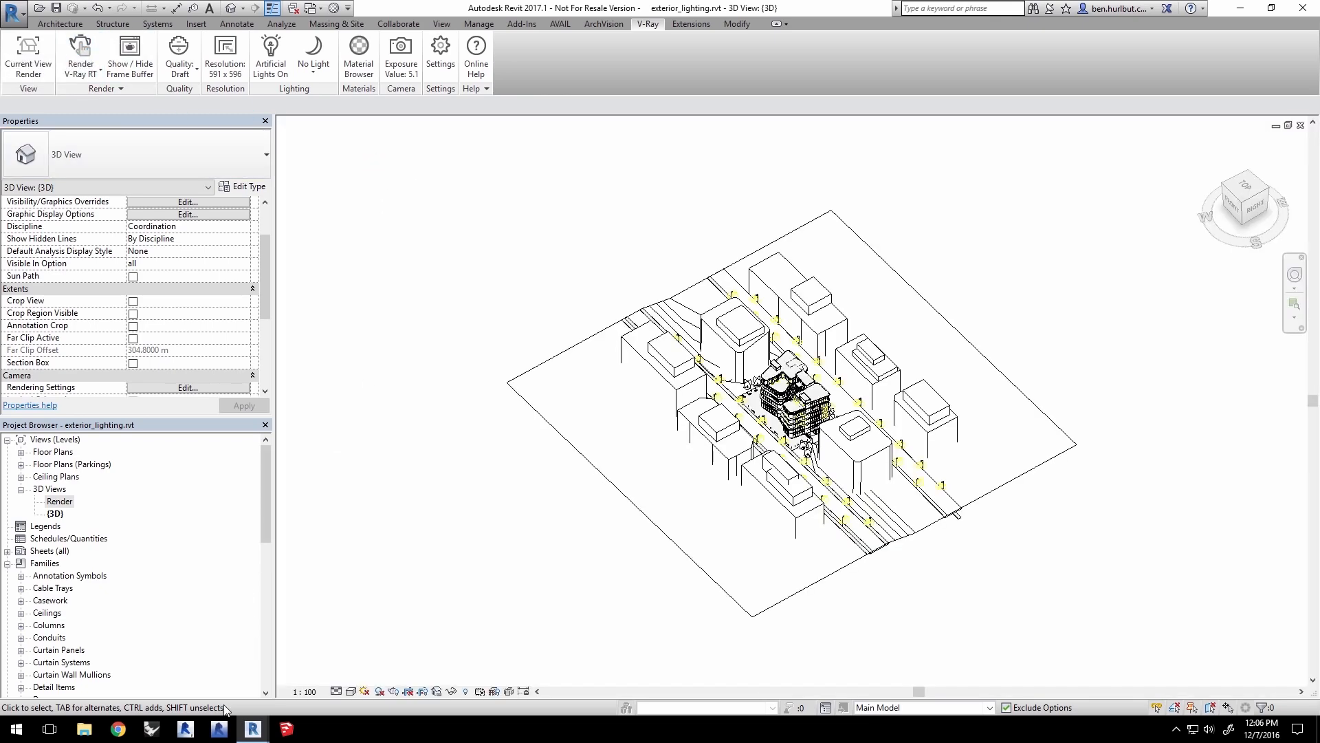
mouse_move(246, 726)
click(252, 681)
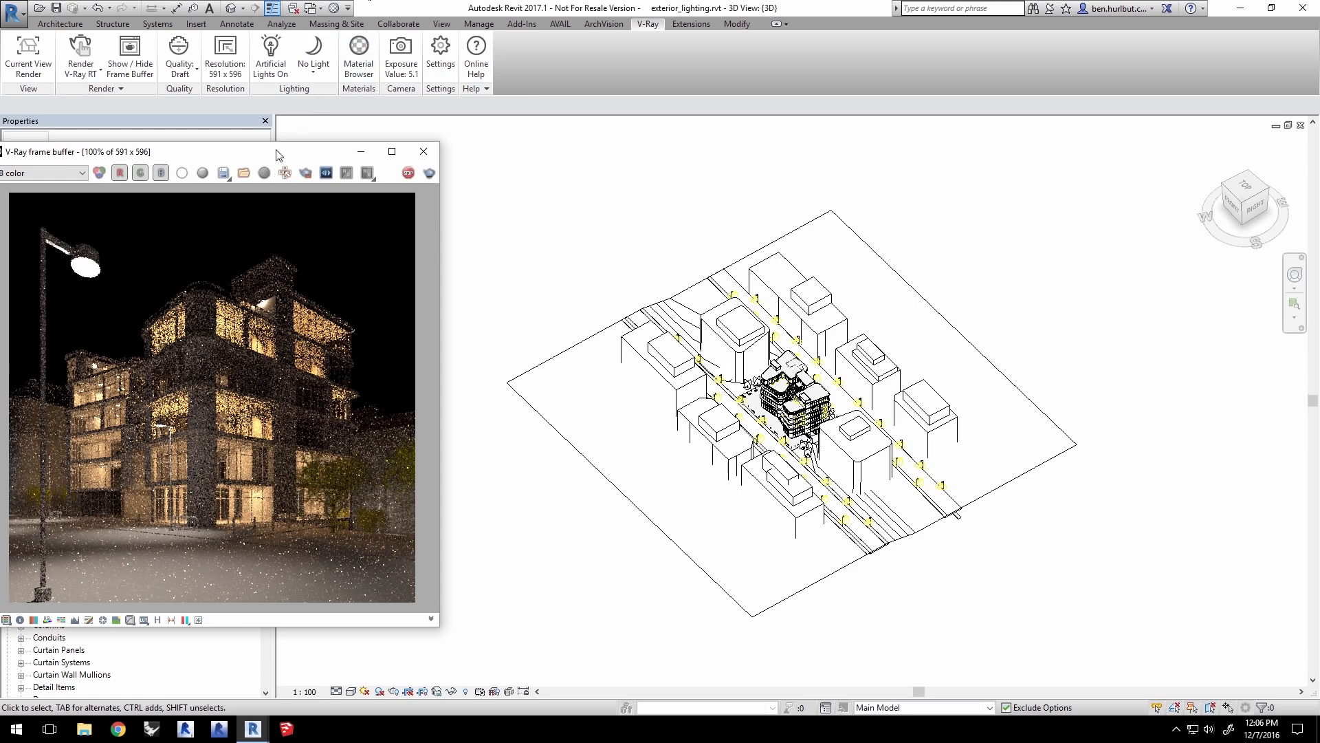
drag(278, 154, 276, 138)
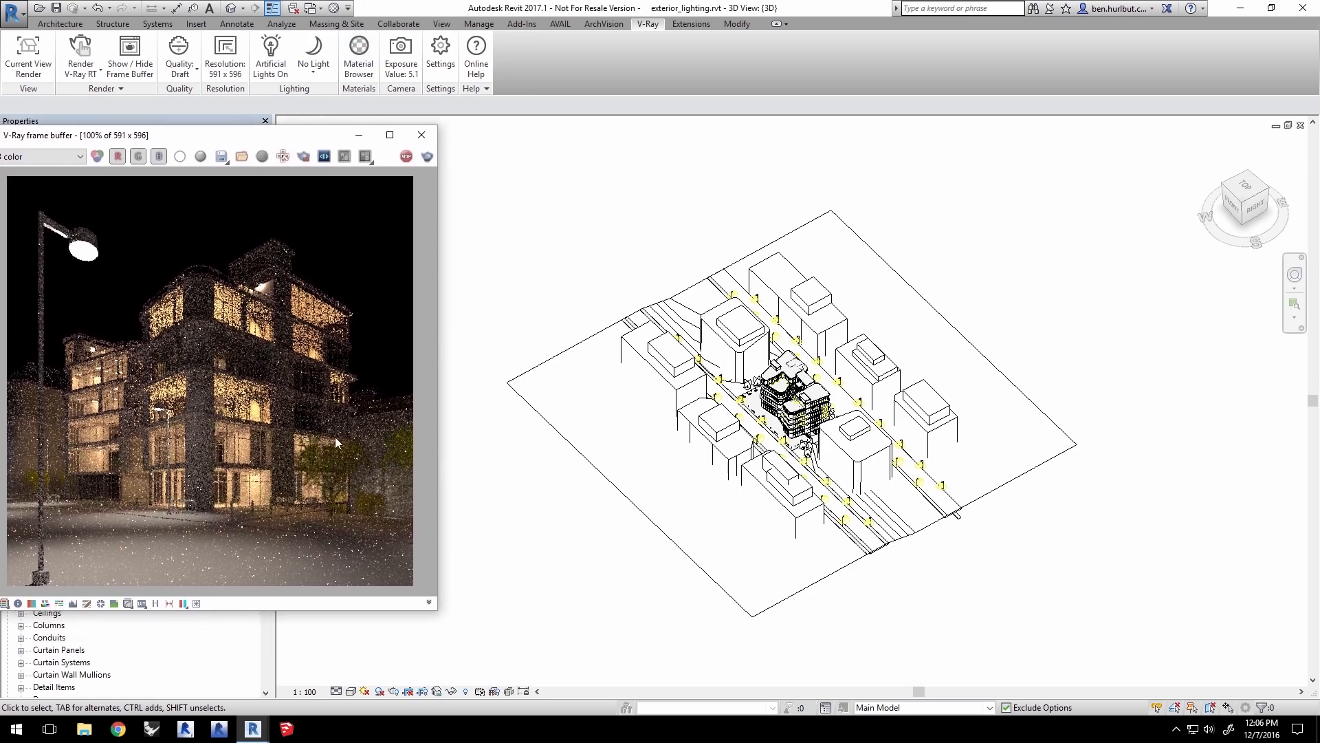
Step: Change the environment lighting to V-Ray Sun and set the sun intensity to .0001
click(314, 62)
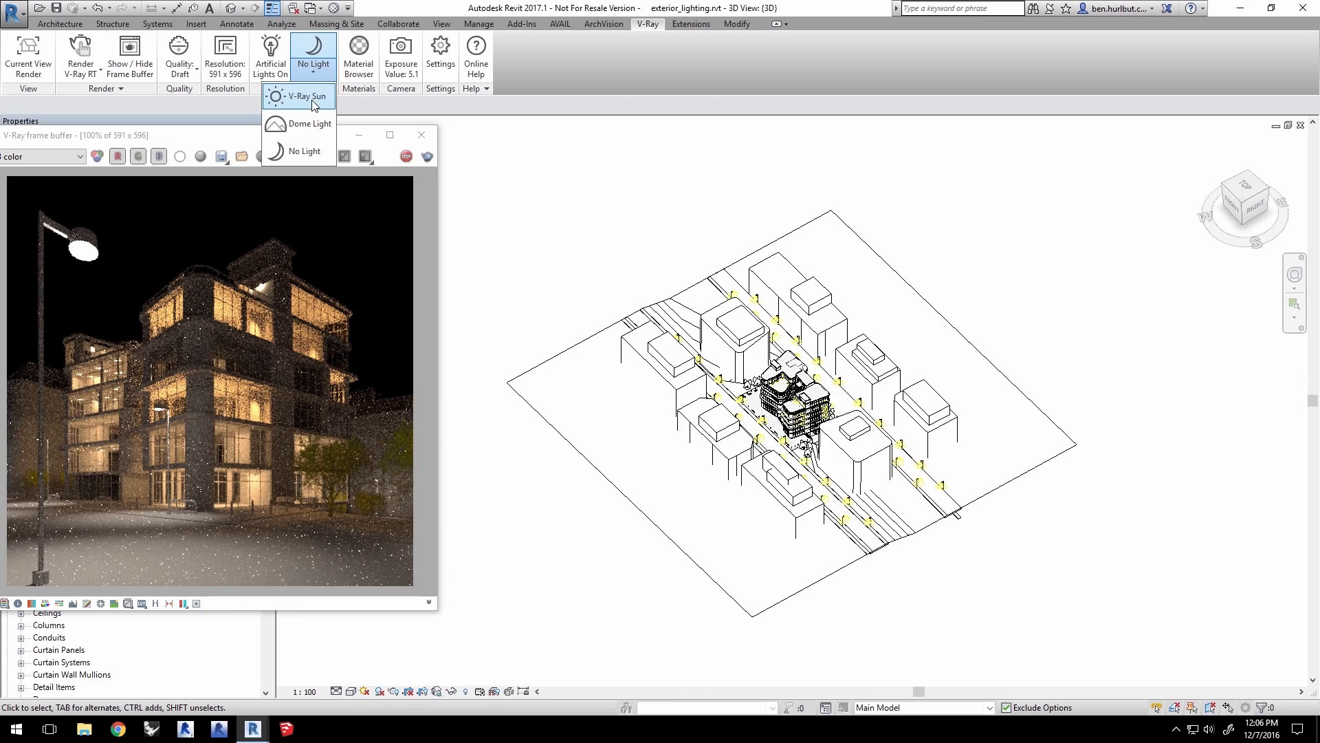
click(311, 96)
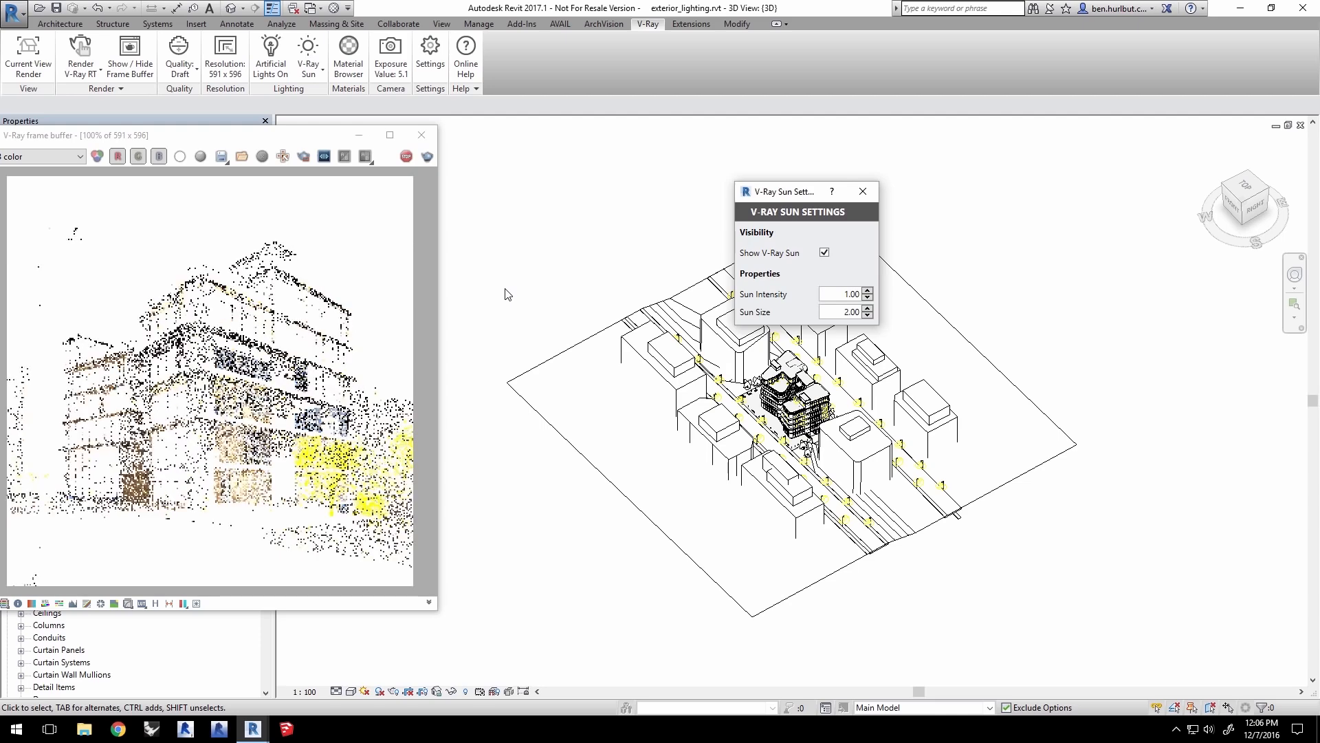
double_click(852, 292)
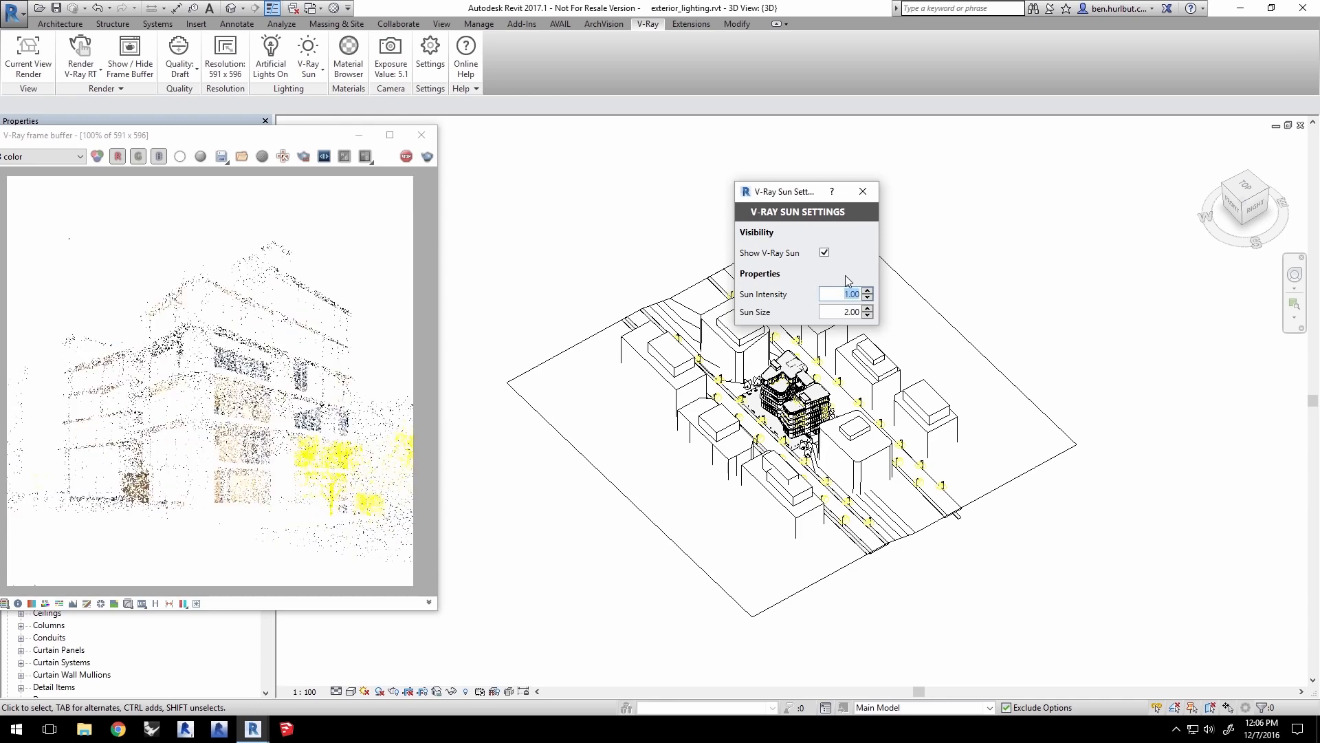
text(.0)
text(1)
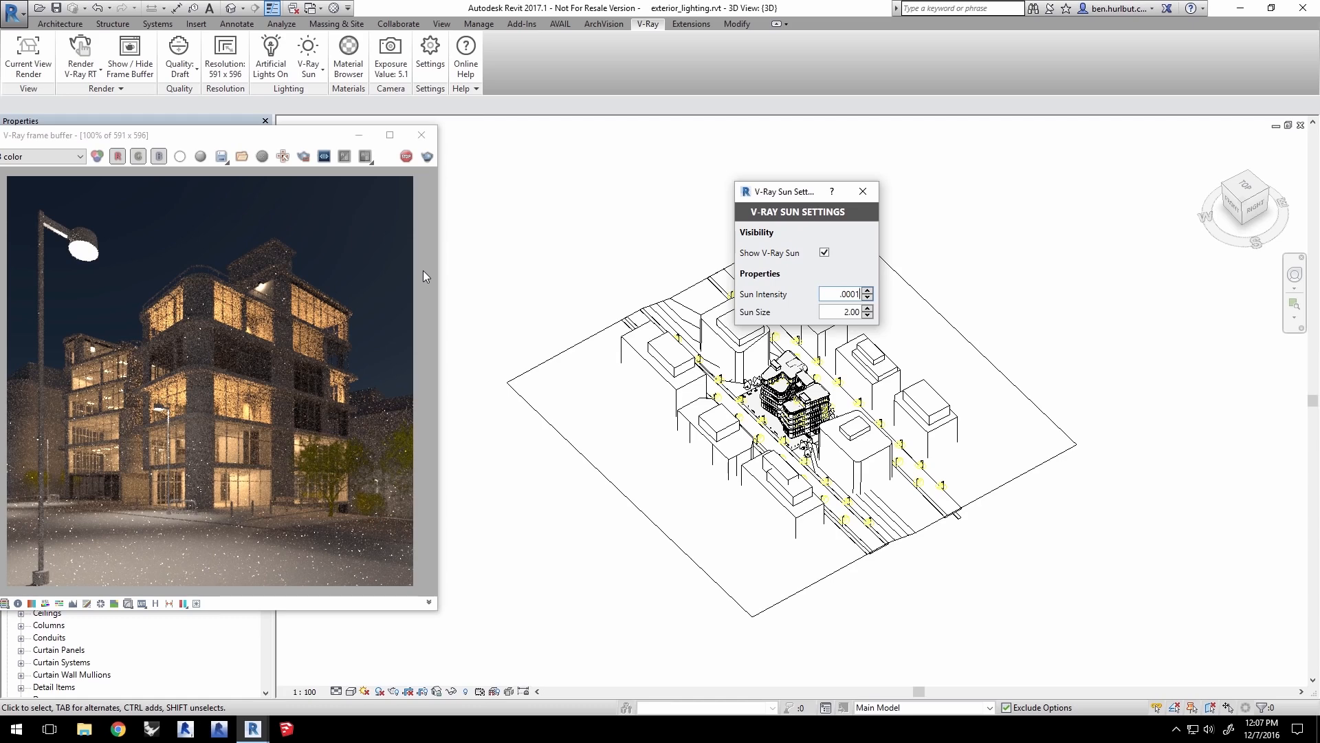
Step: Stop the running V-Ray RT rendering, close the V-Ray Sun settings and clear the frame buffer from the view
click(406, 156)
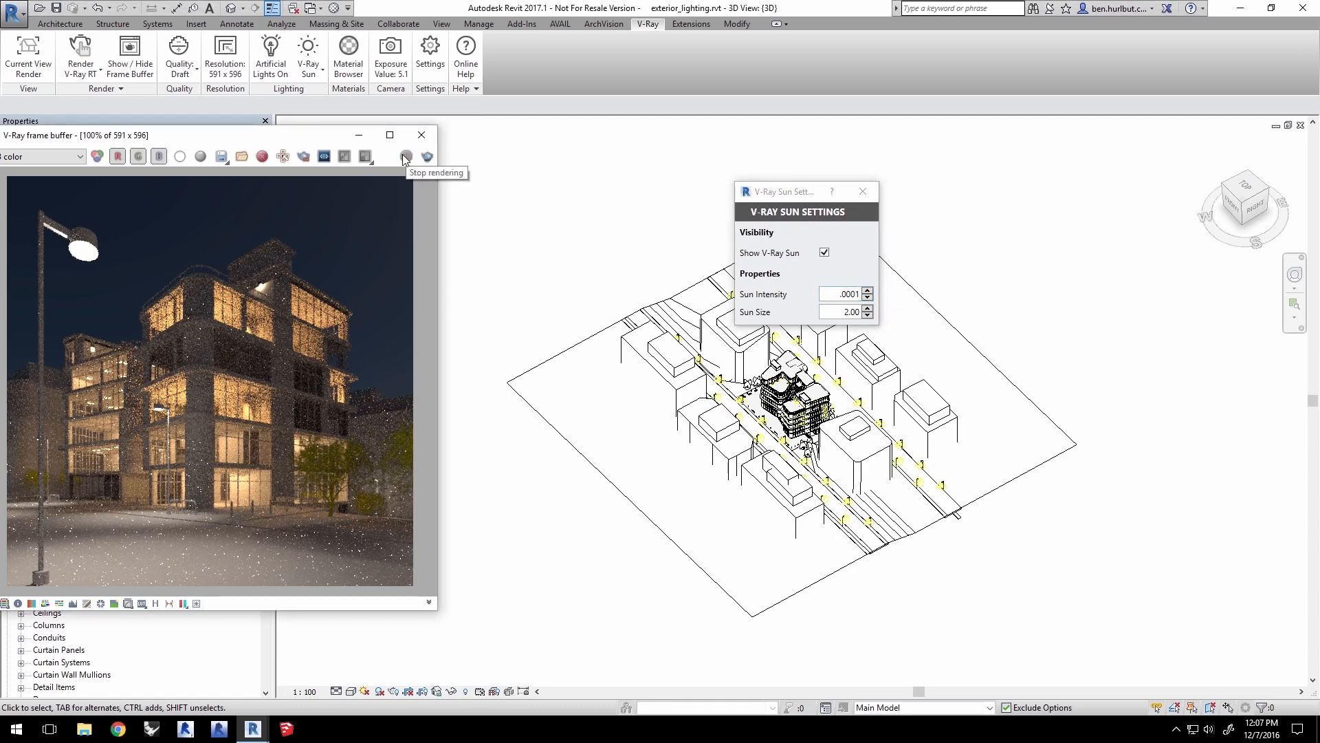
click(870, 193)
click(870, 193)
drag(251, 129, 648, 152)
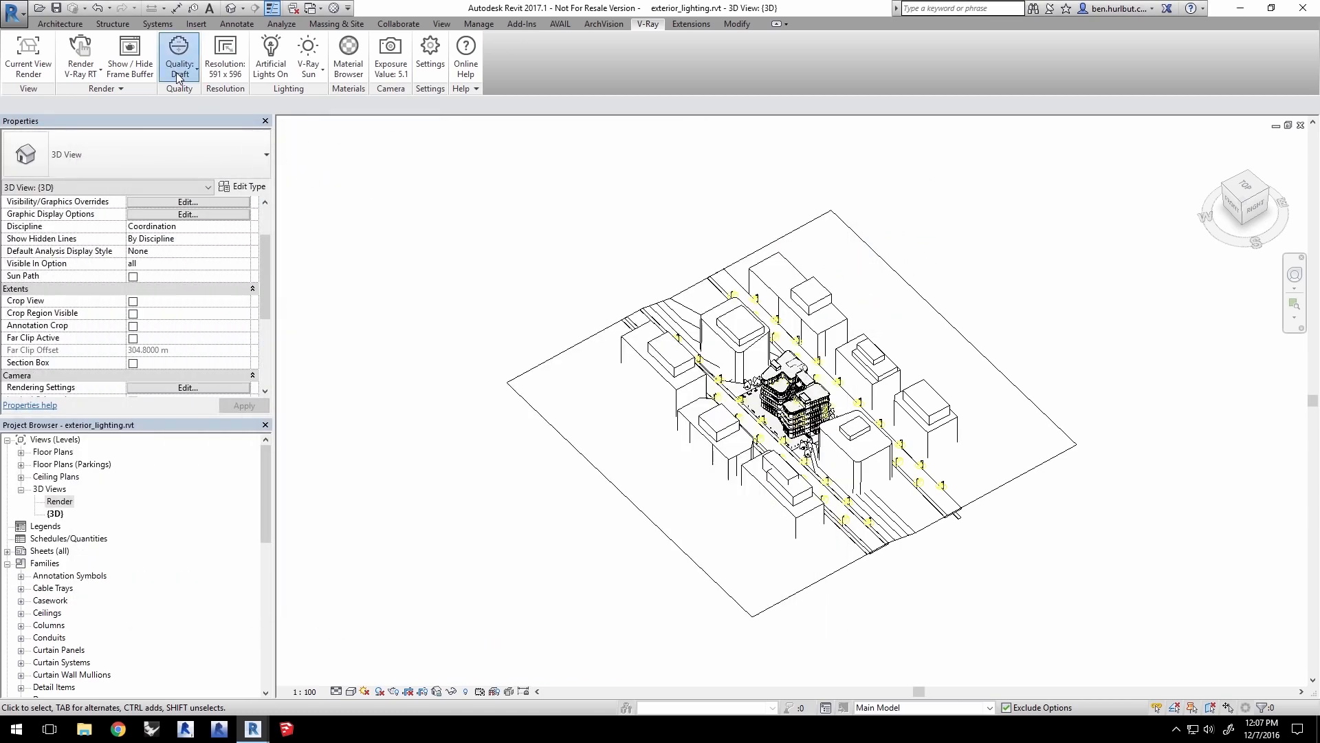
Step: Set the render quality to Medium and turn off the Opaque and Transparent Material Overrides in the global materials
click(181, 77)
click(174, 123)
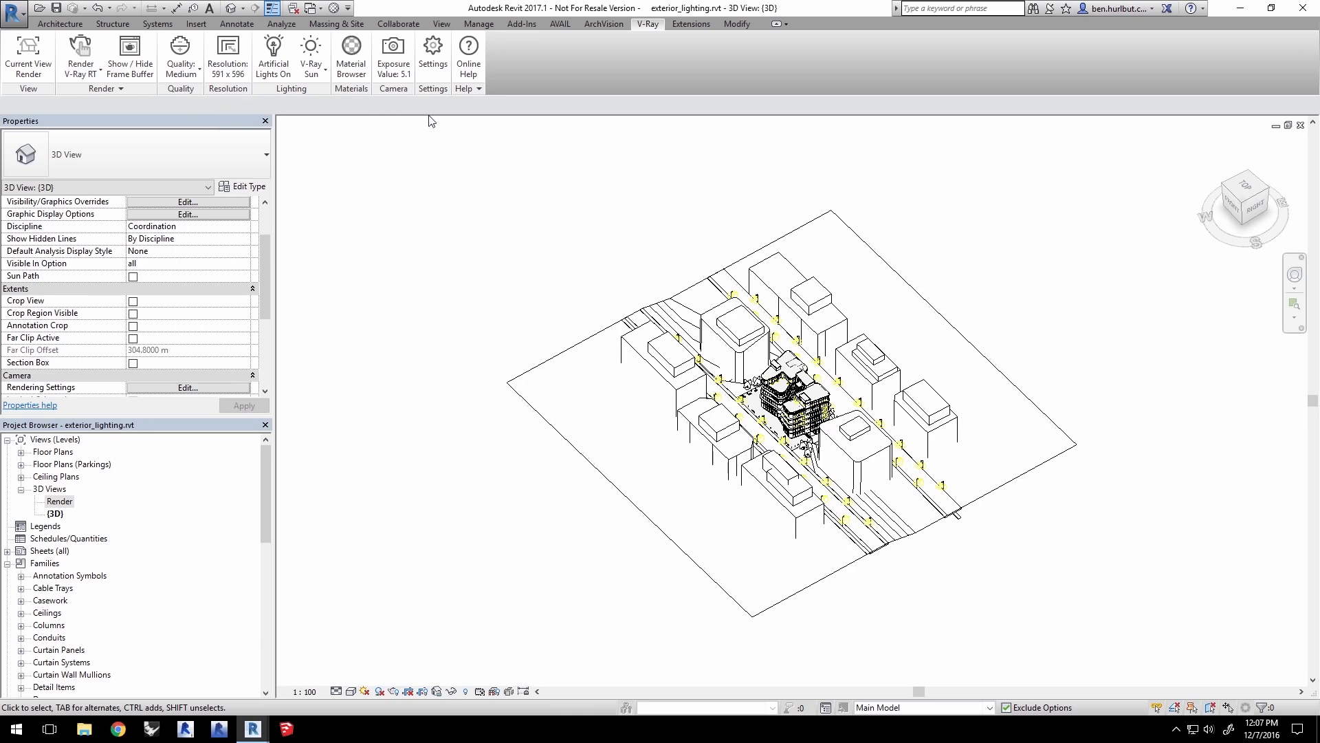
click(365, 52)
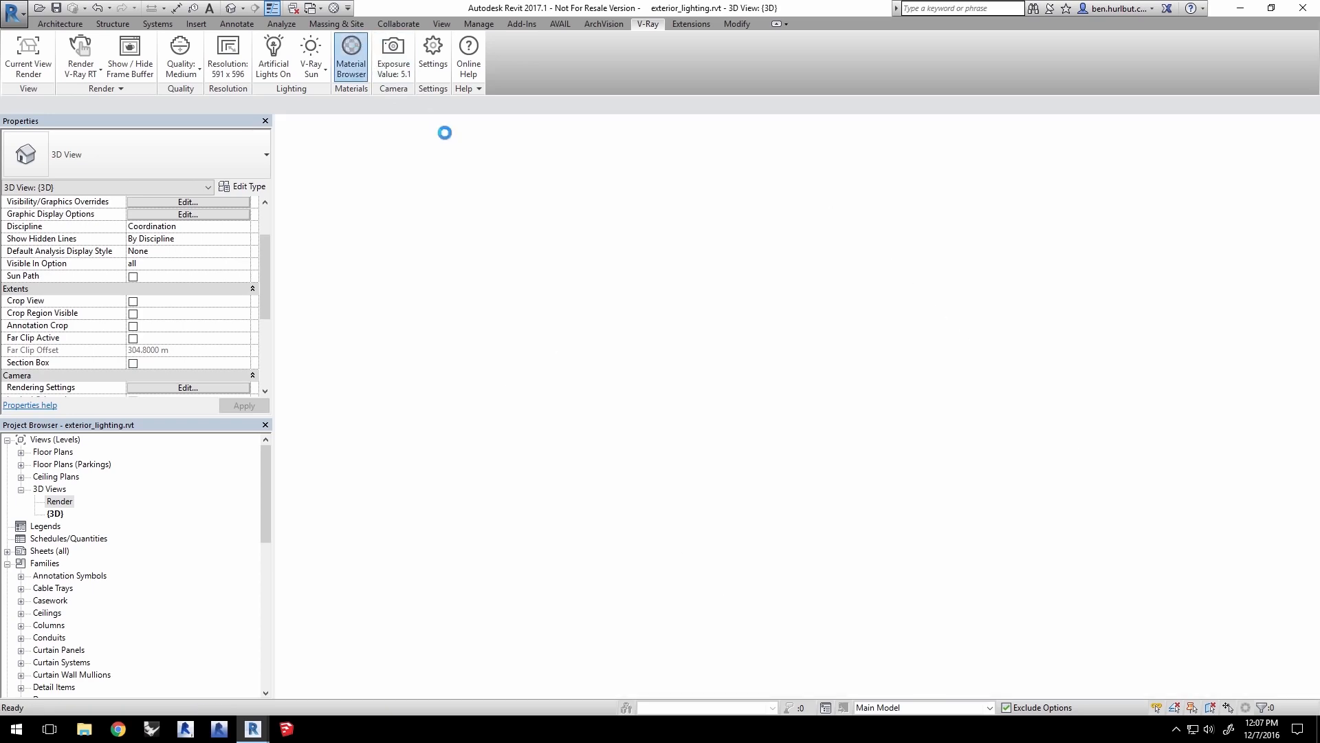
click(524, 250)
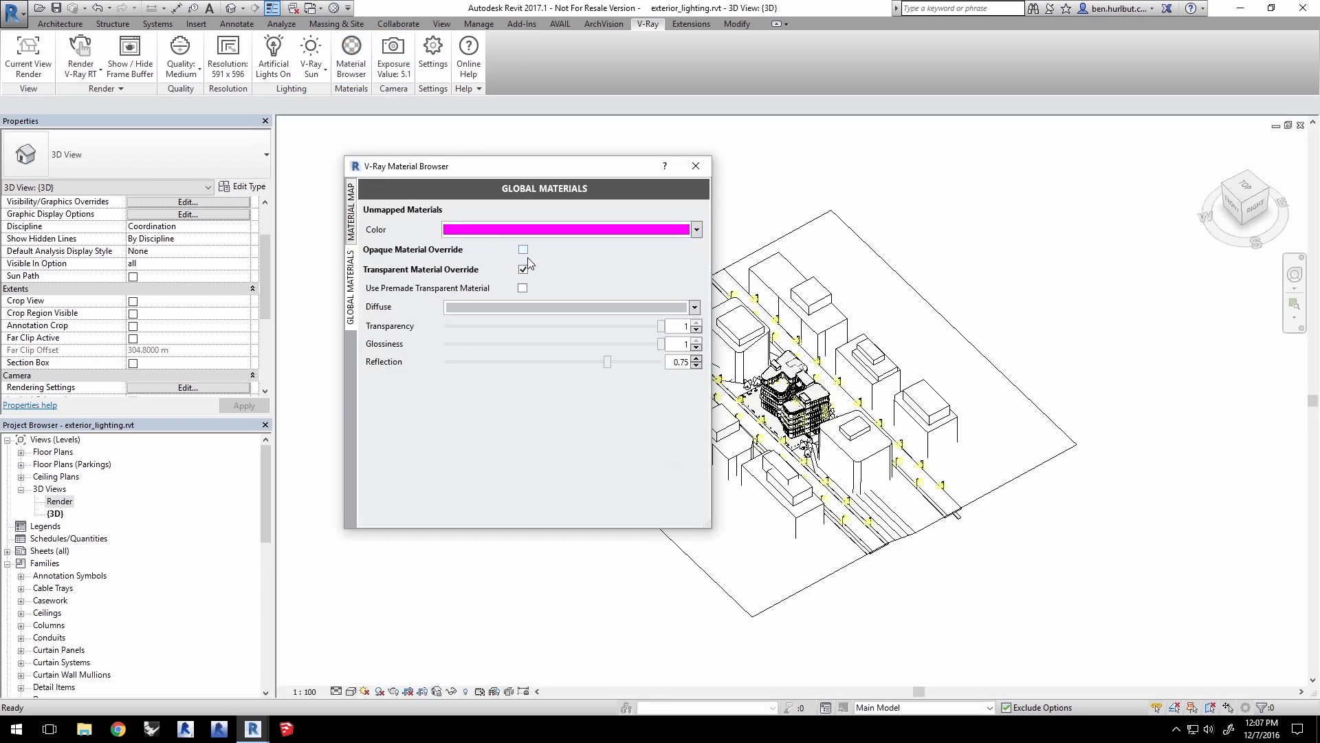
click(523, 269)
click(696, 166)
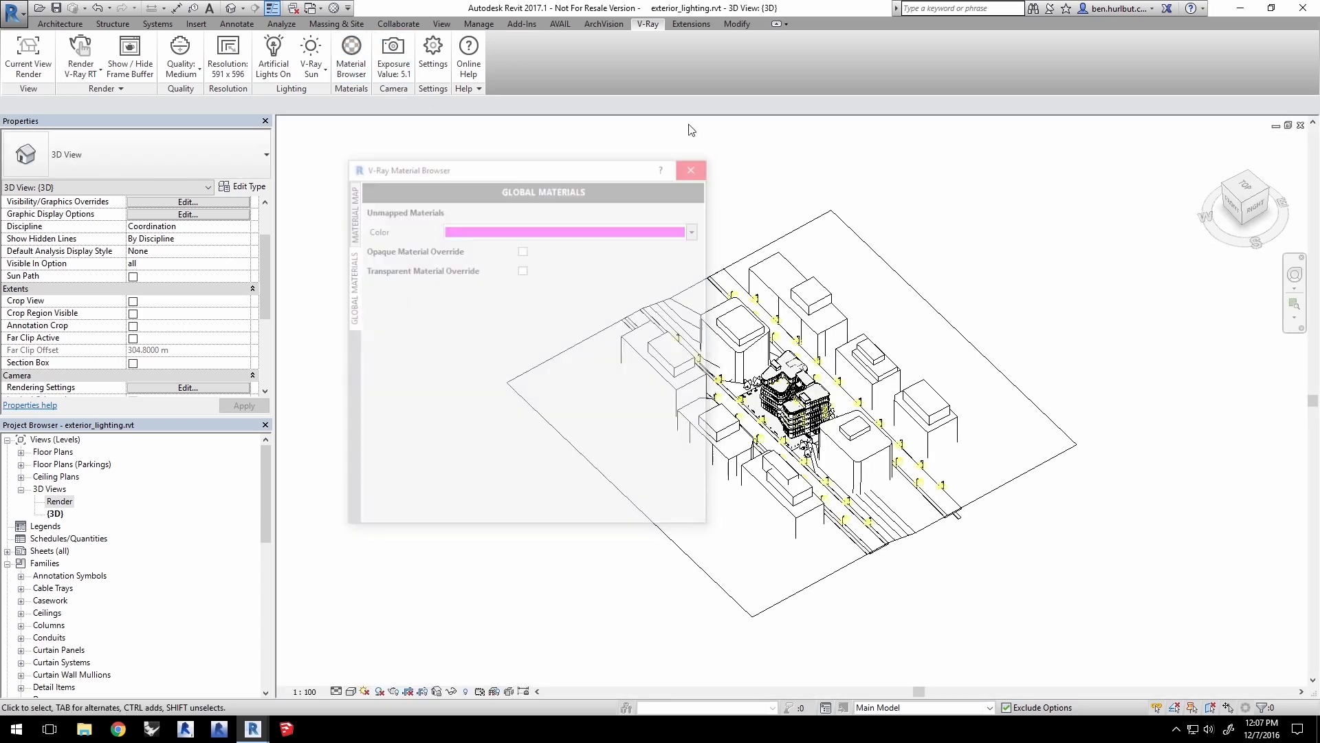
Step: Start a production render of the night scene with V-Ray instead of V-Ray RT
click(83, 69)
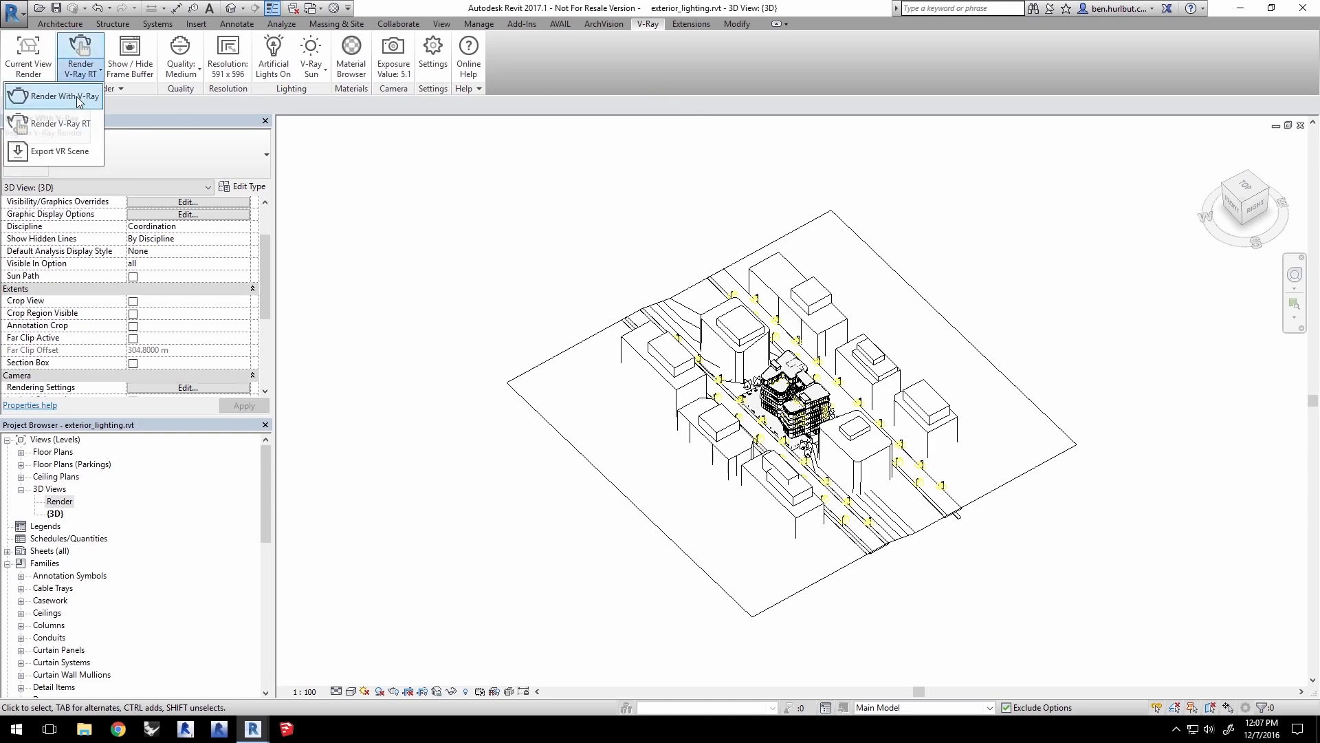
click(79, 97)
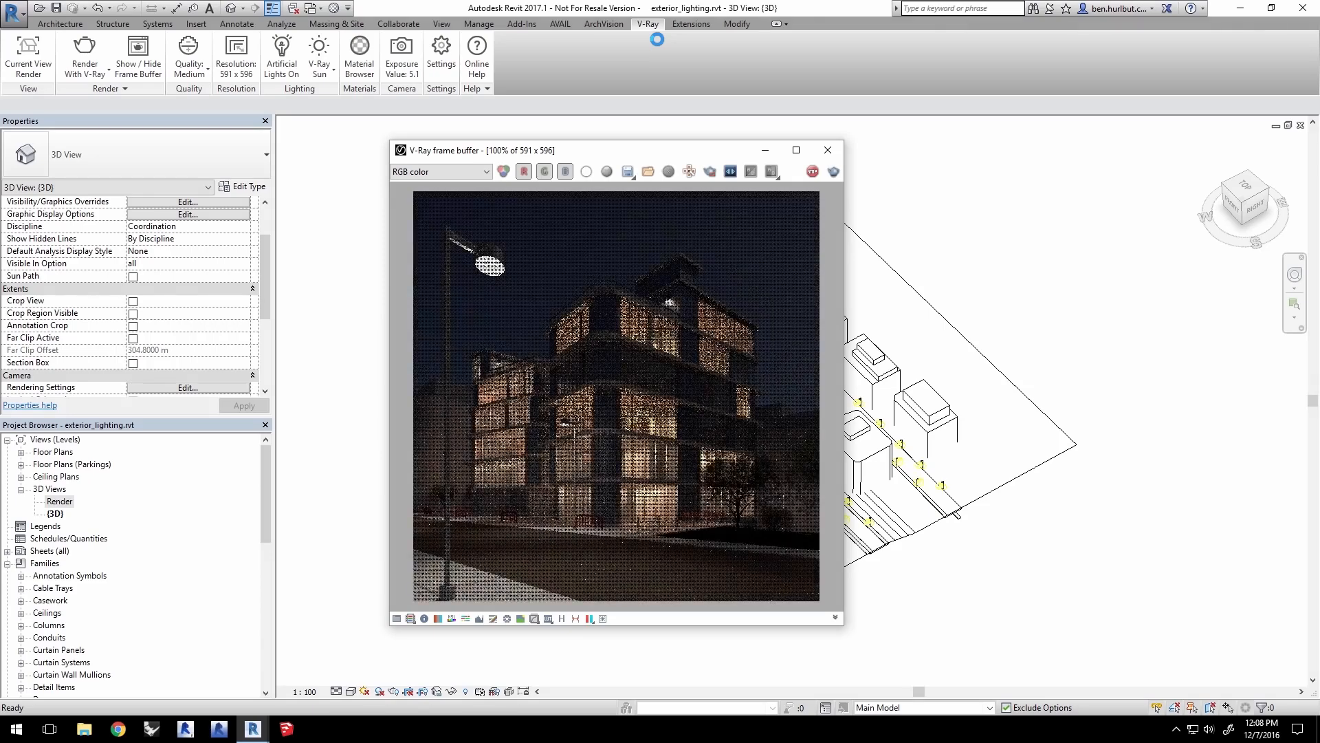